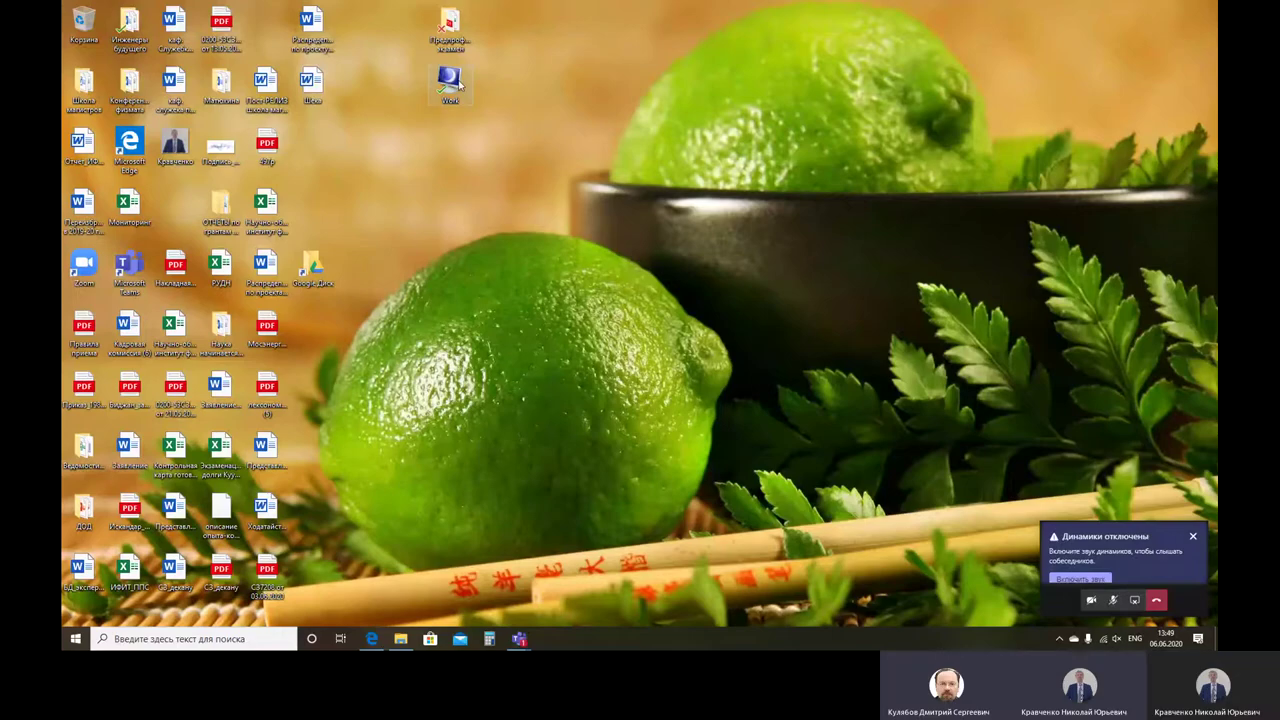
Step: Browse Work > phd > Диссертация and open the default .tex file in TeXnicCenter
{"action": "double_click", "coordinate": [455, 84]}
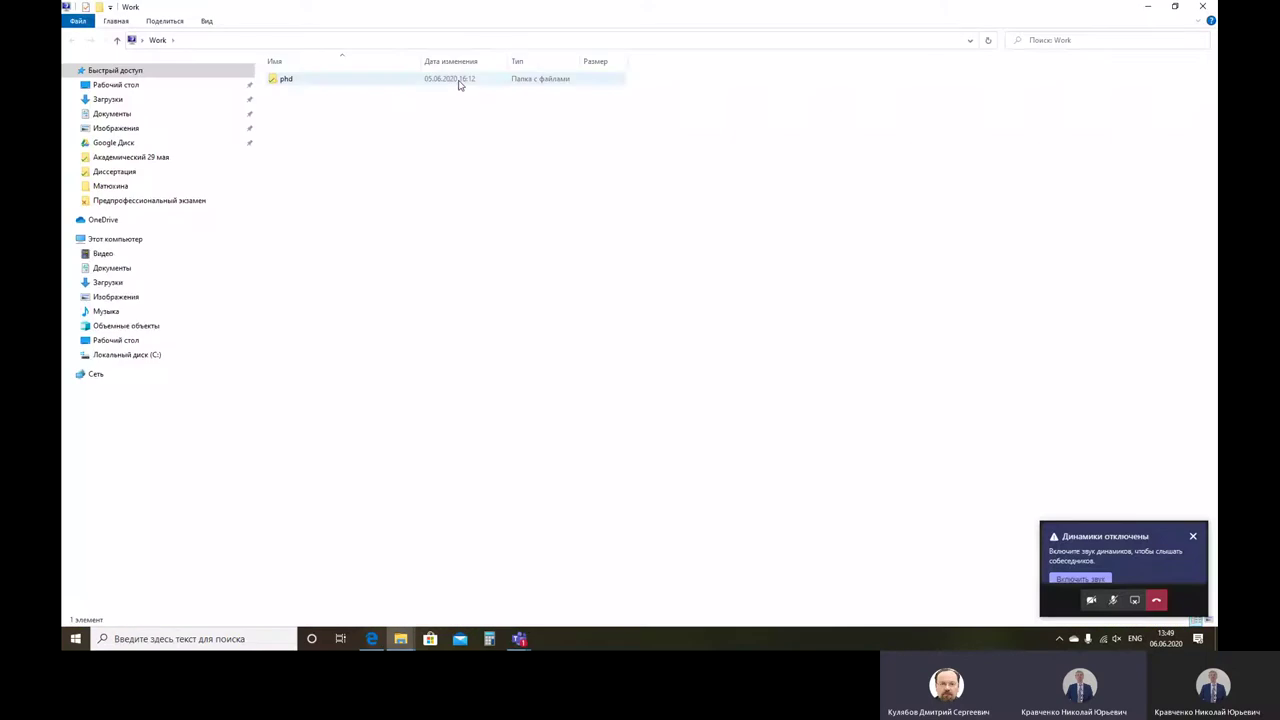
{"action": "double_click", "coordinate": [408, 80]}
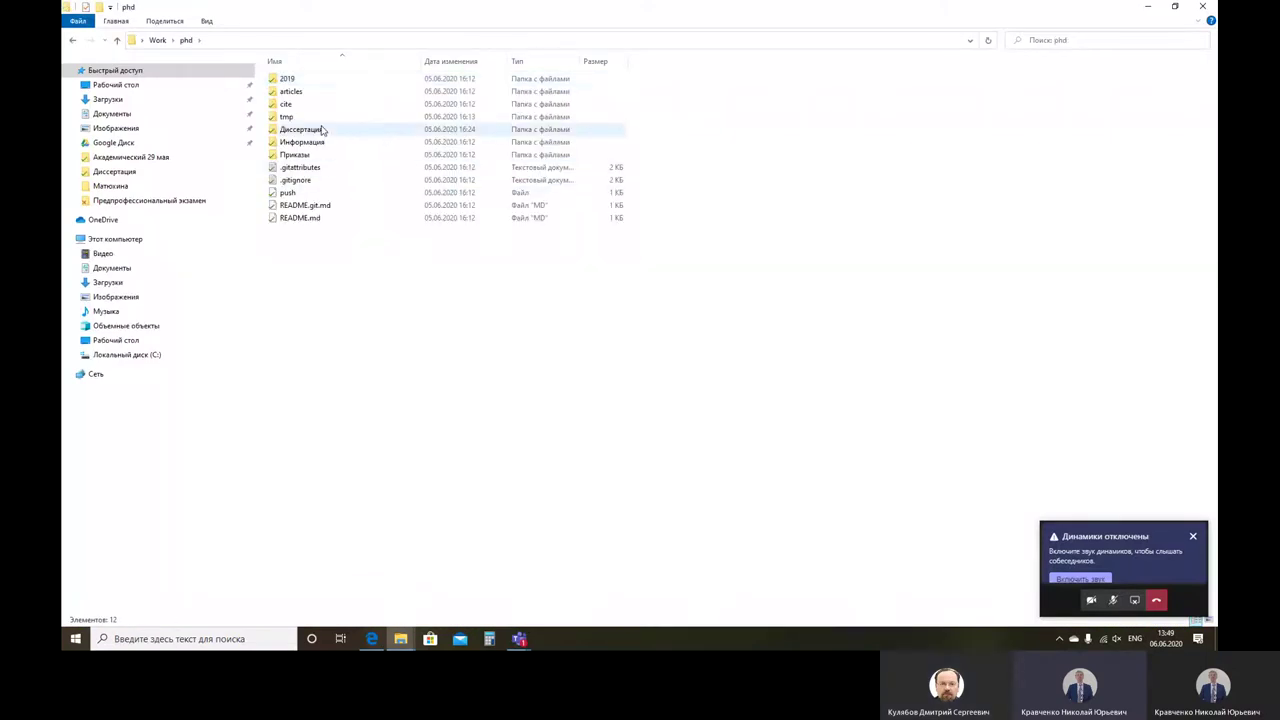
{"action": "left_click", "coordinate": [321, 130]}
{"action": "double_click", "coordinate": [321, 130]}
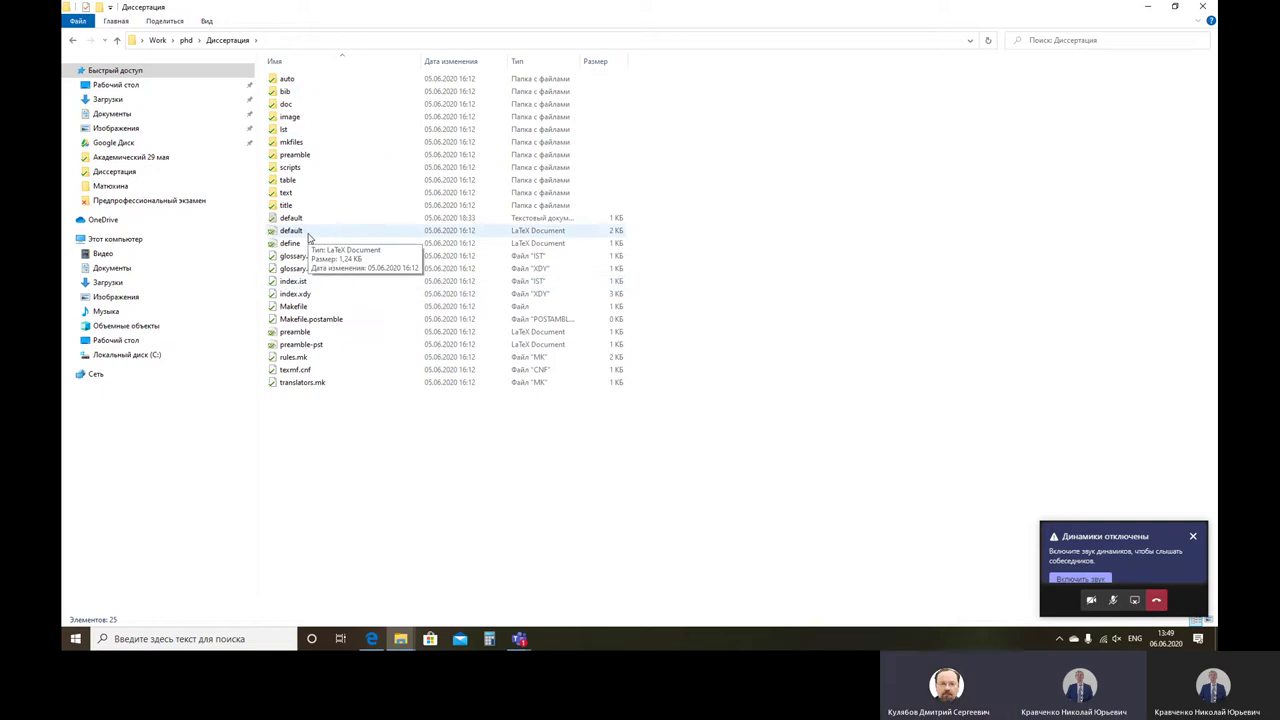
{"action": "double_click", "coordinate": [309, 234]}
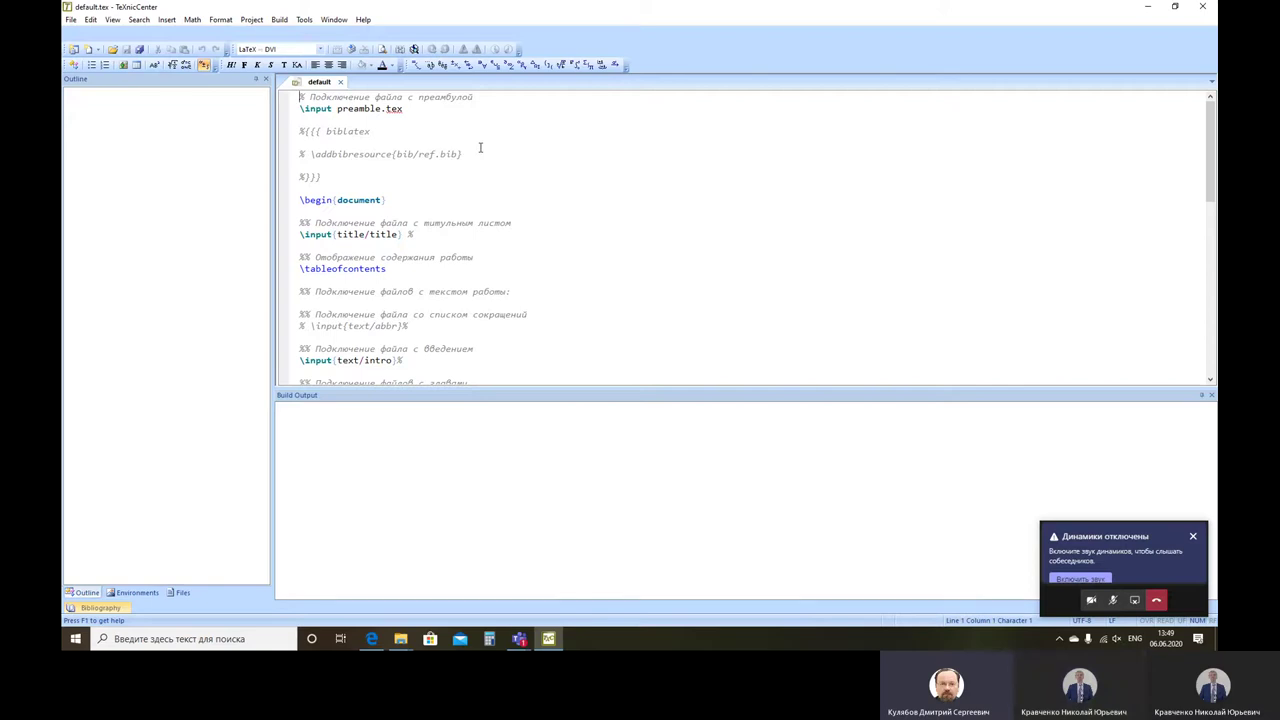
Step: Close TeXnicCenter and the Диссертация Explorer window
{"action": "left_click", "coordinate": [1203, 7]}
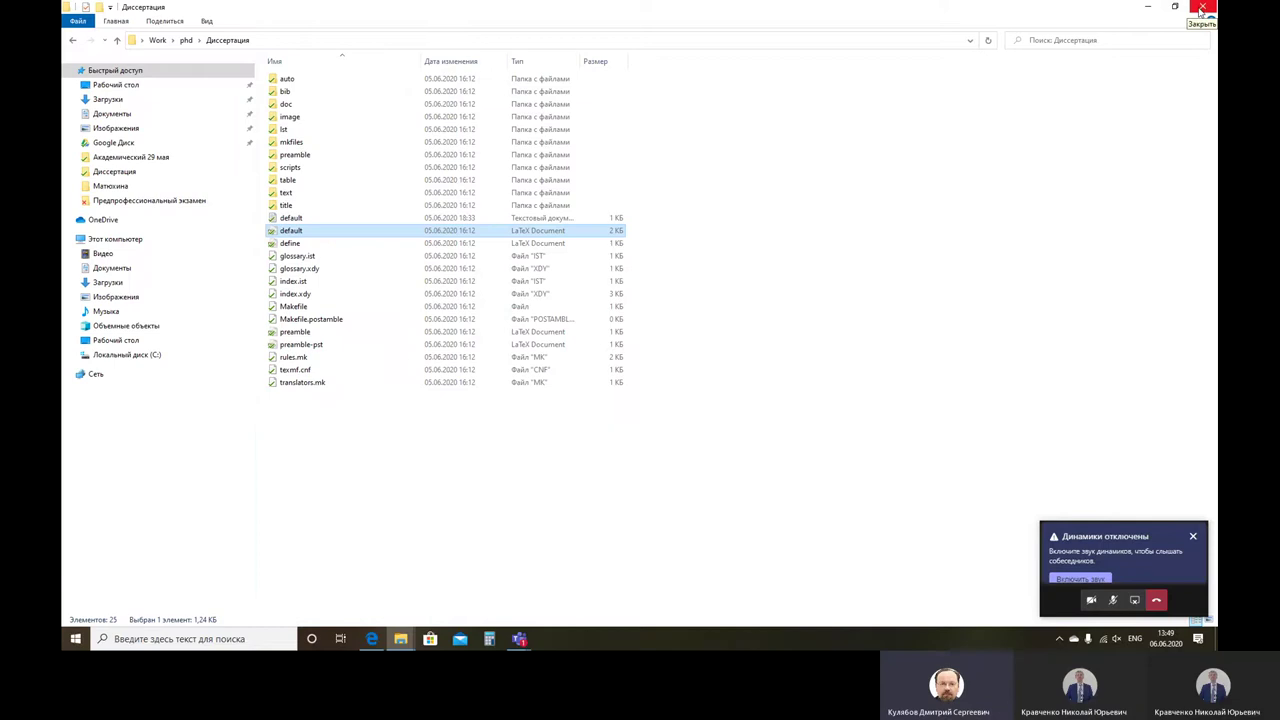
{"action": "left_click", "coordinate": [1201, 8]}
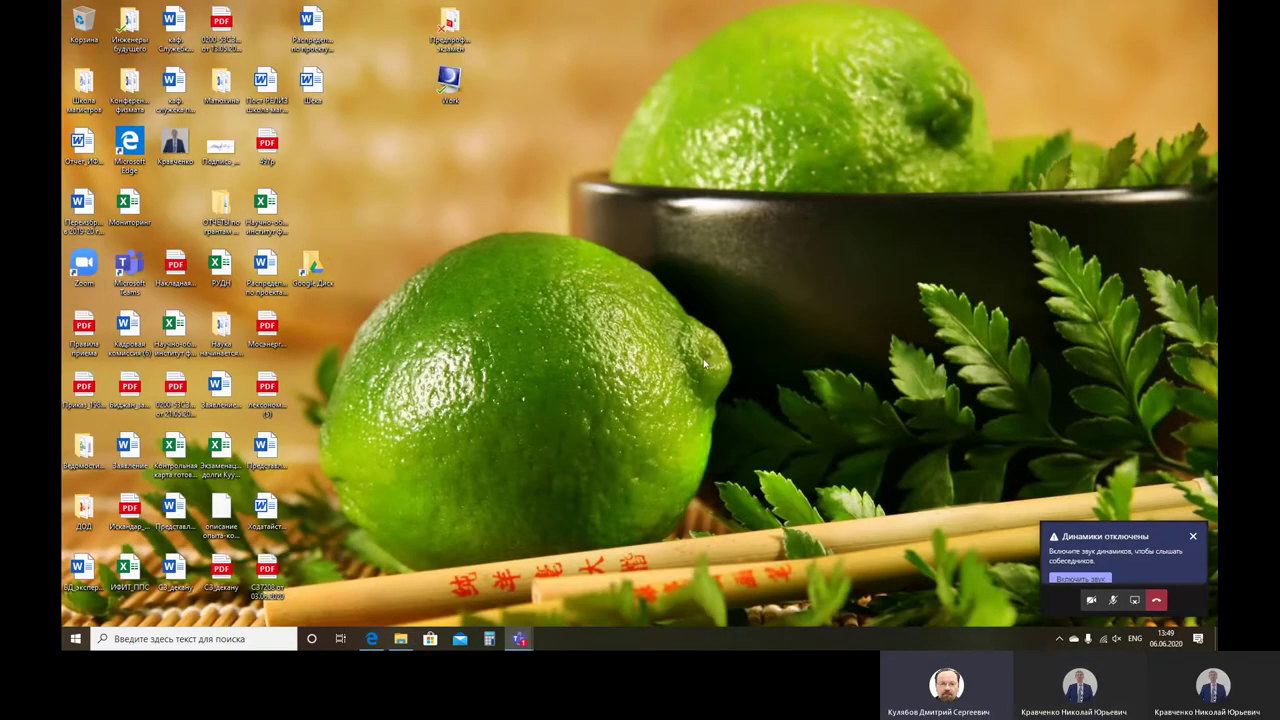
Step: Launch Windows PowerShell from the Start quick menu and move its window rightward
{"action": "right_click", "coordinate": [73, 641]}
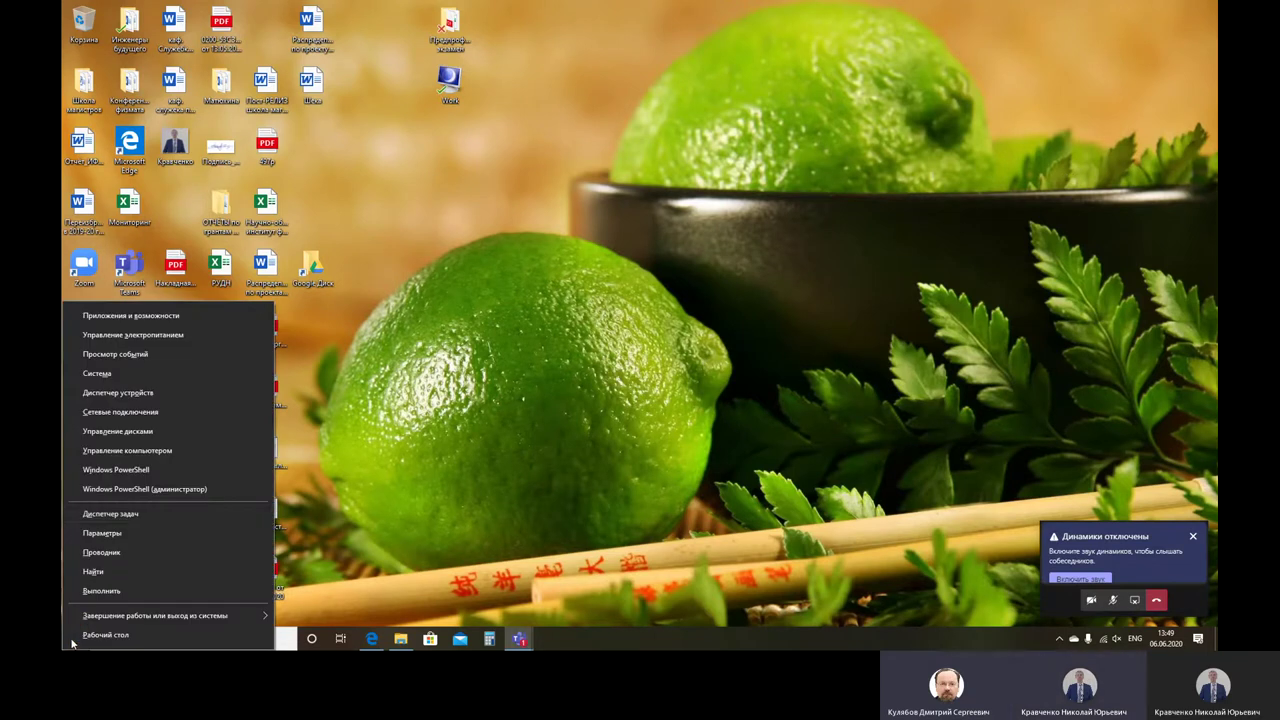
{"action": "left_click", "coordinate": [156, 474]}
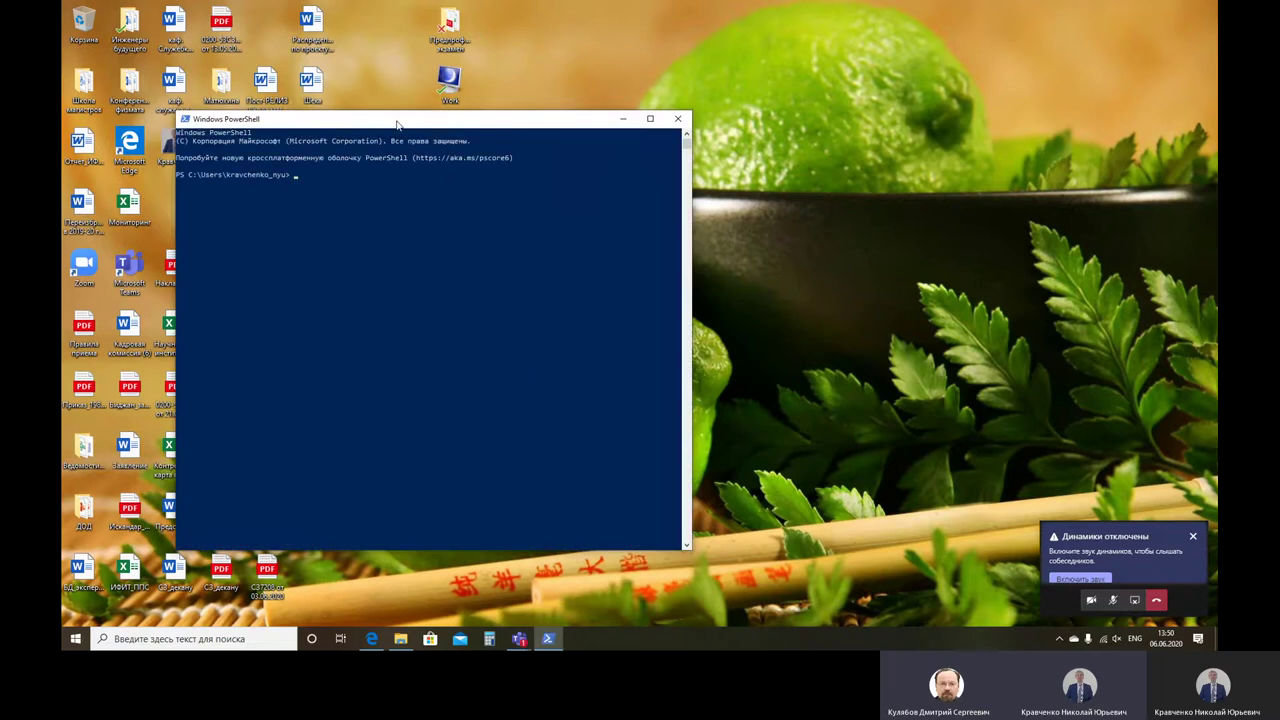
{"action": "left_click_drag", "start_coordinate": [396, 124], "coordinate": [686, 110]}
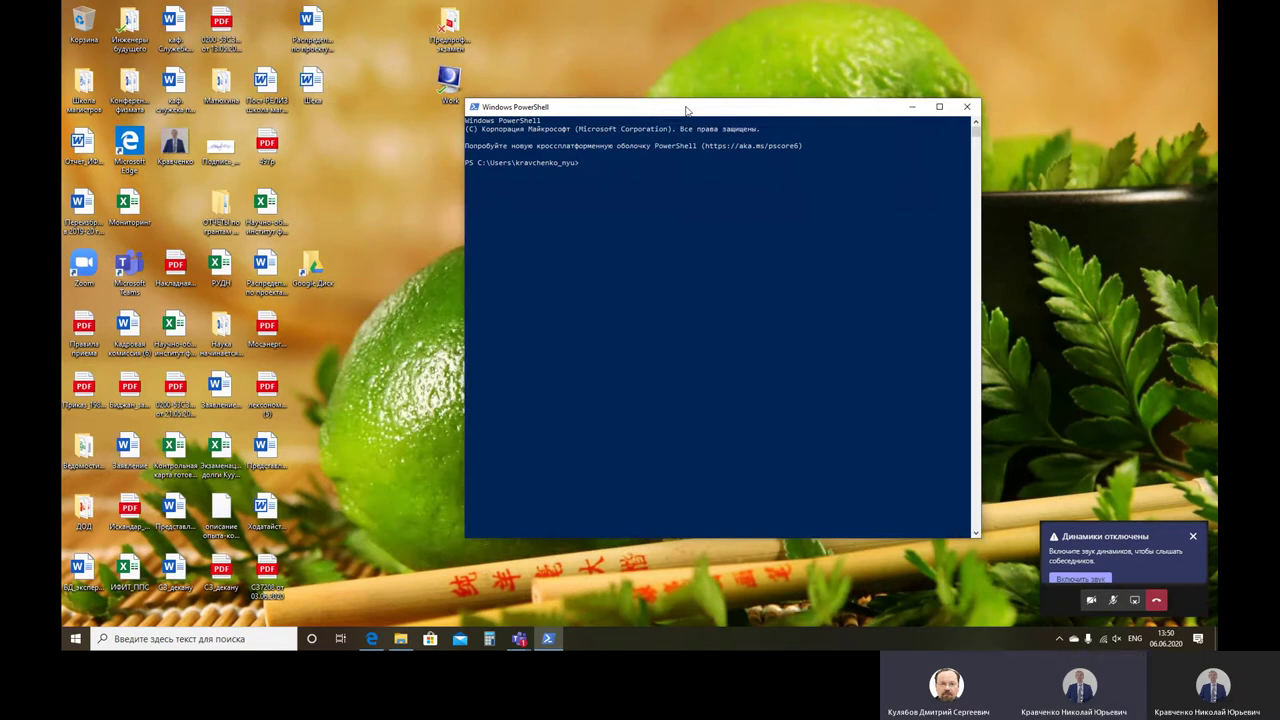
Step: Try running mc directly at the PowerShell prompt
{"action": "type", "text": "n"}
{"action": "key", "text": "BackSpace"}
{"action": "type", "text": "c"}
{"action": "key", "text": "Return"}
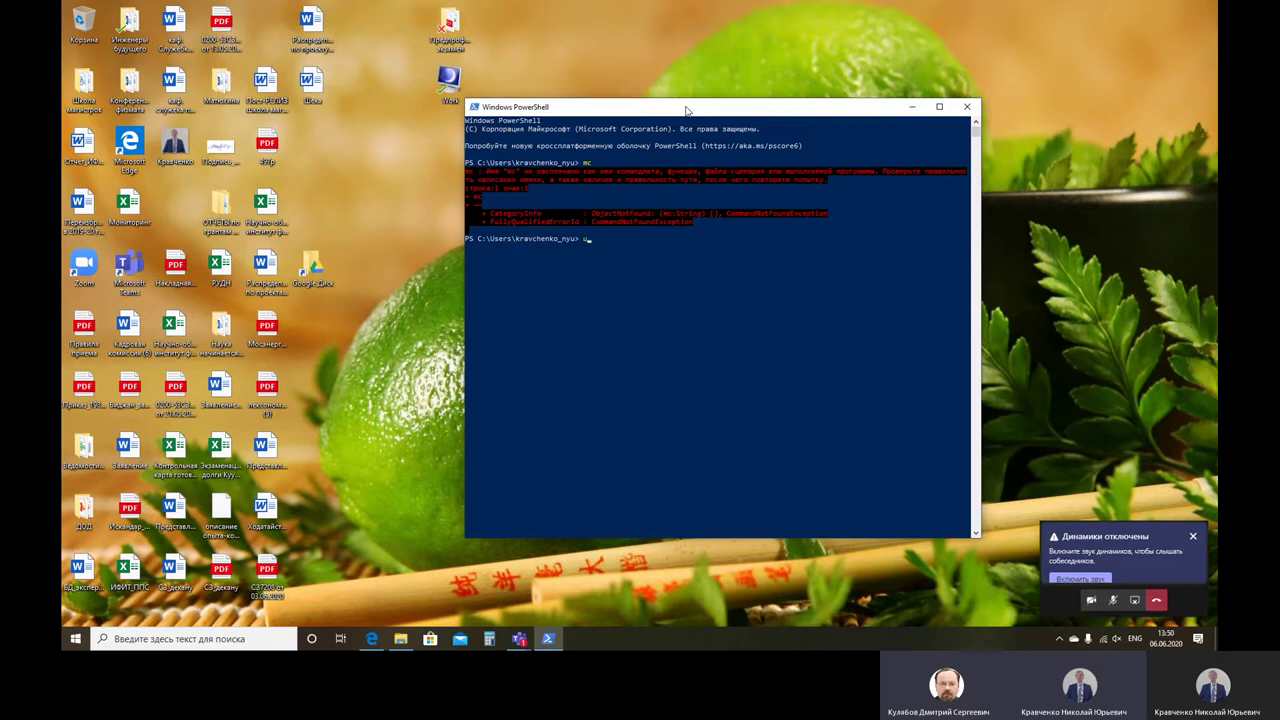
Step: Start the Ubuntu shell and launch Midnight Commander with mc
{"action": "type", "text": "buntu"}
{"action": "key", "text": "Return"}
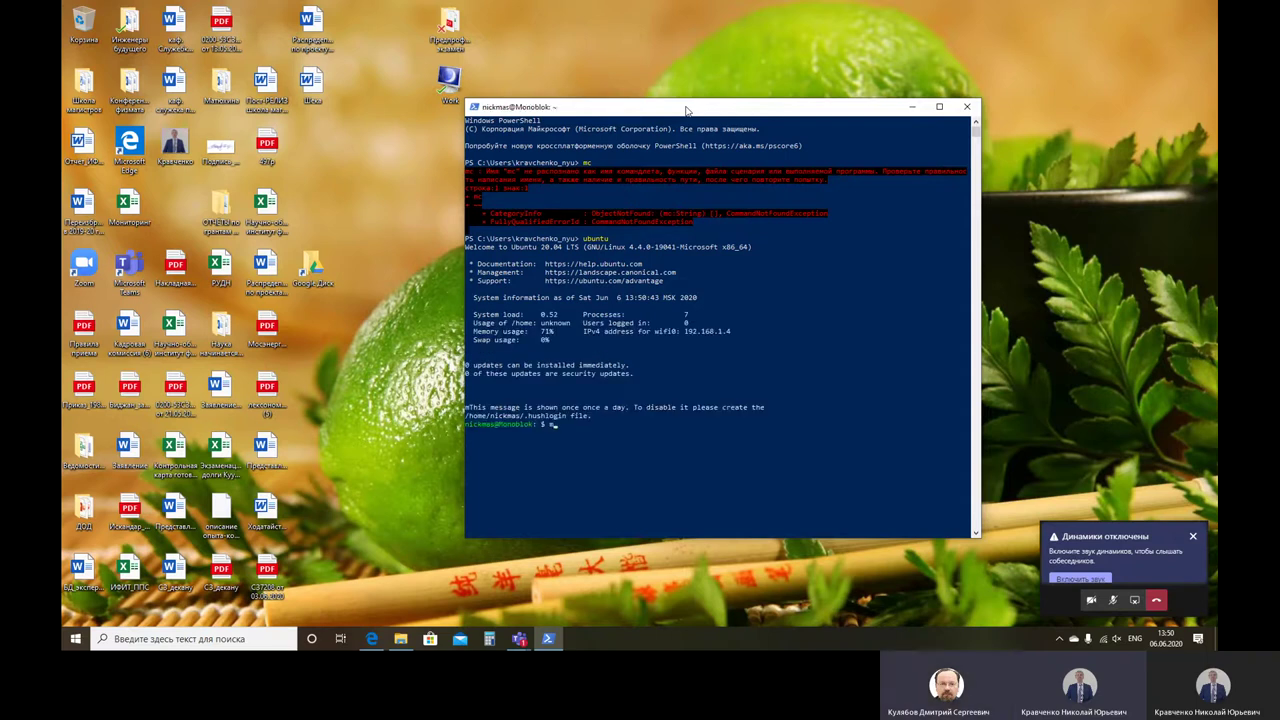
{"action": "type", "text": "mc"}
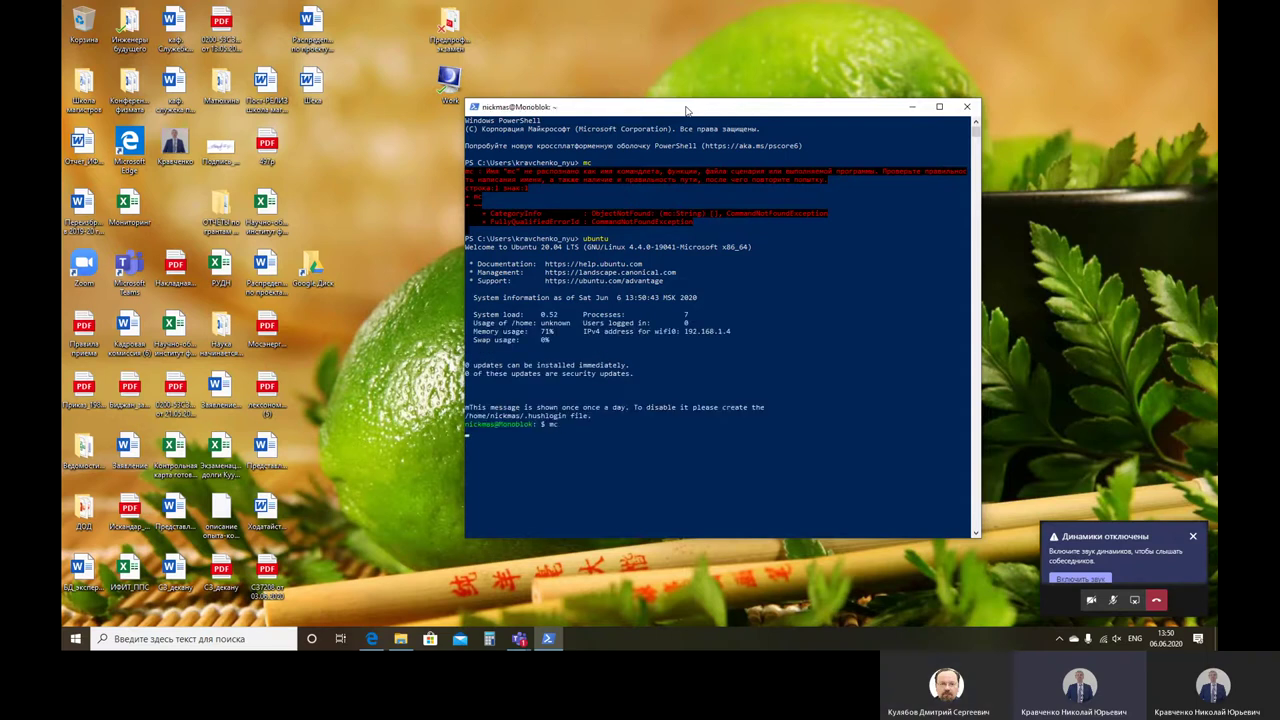
{"action": "key", "text": "Return"}
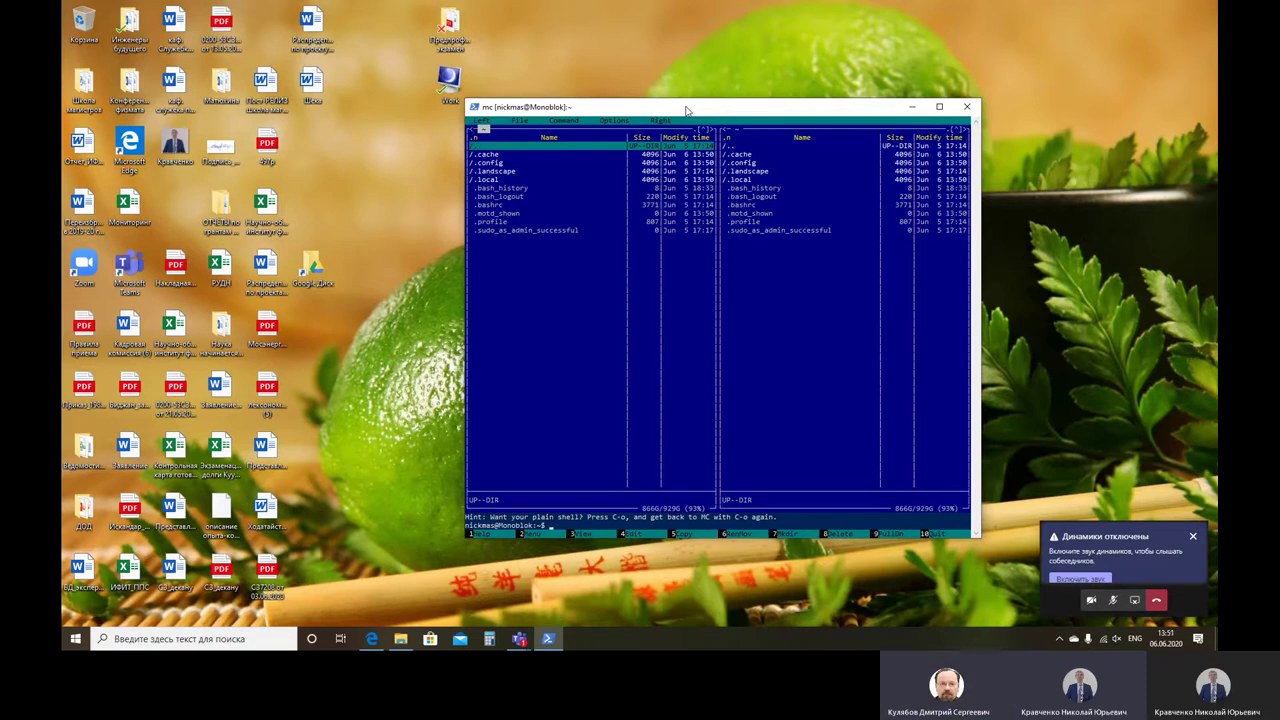
Step: Maximize the terminal and begin making a new directory with F7
{"action": "left_click", "coordinate": [939, 106]}
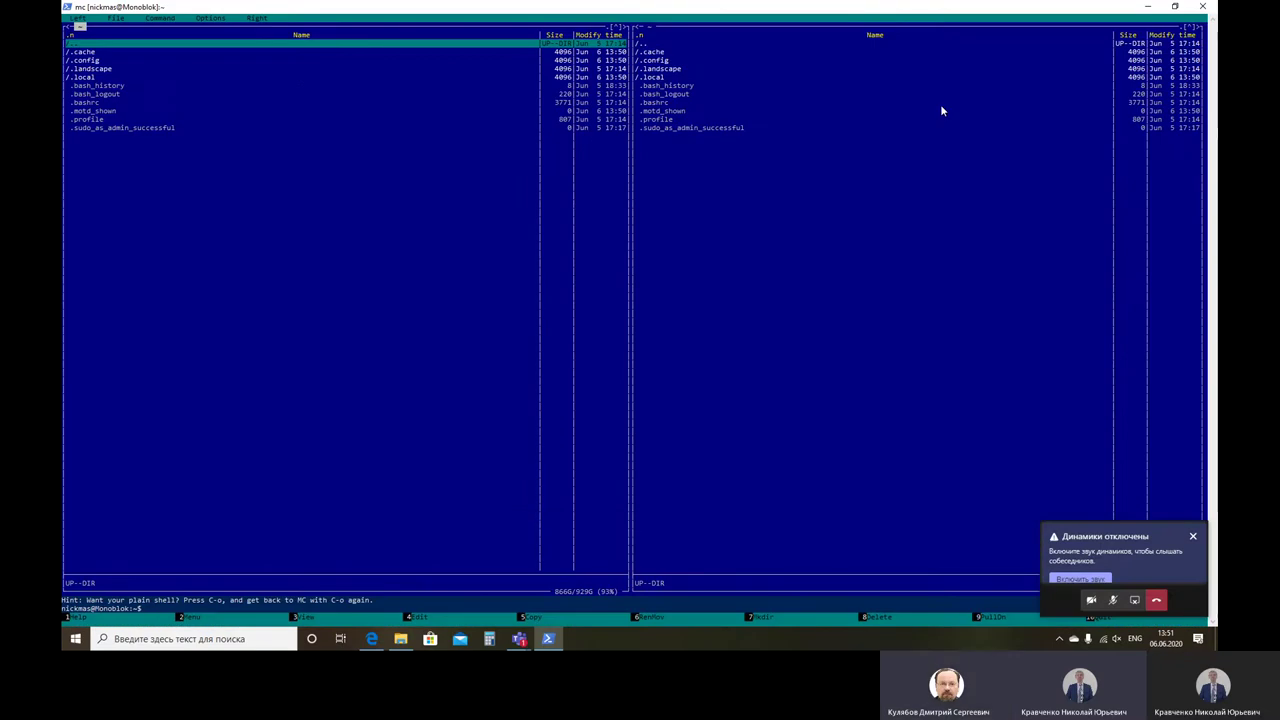
{"action": "key", "text": "Down"}
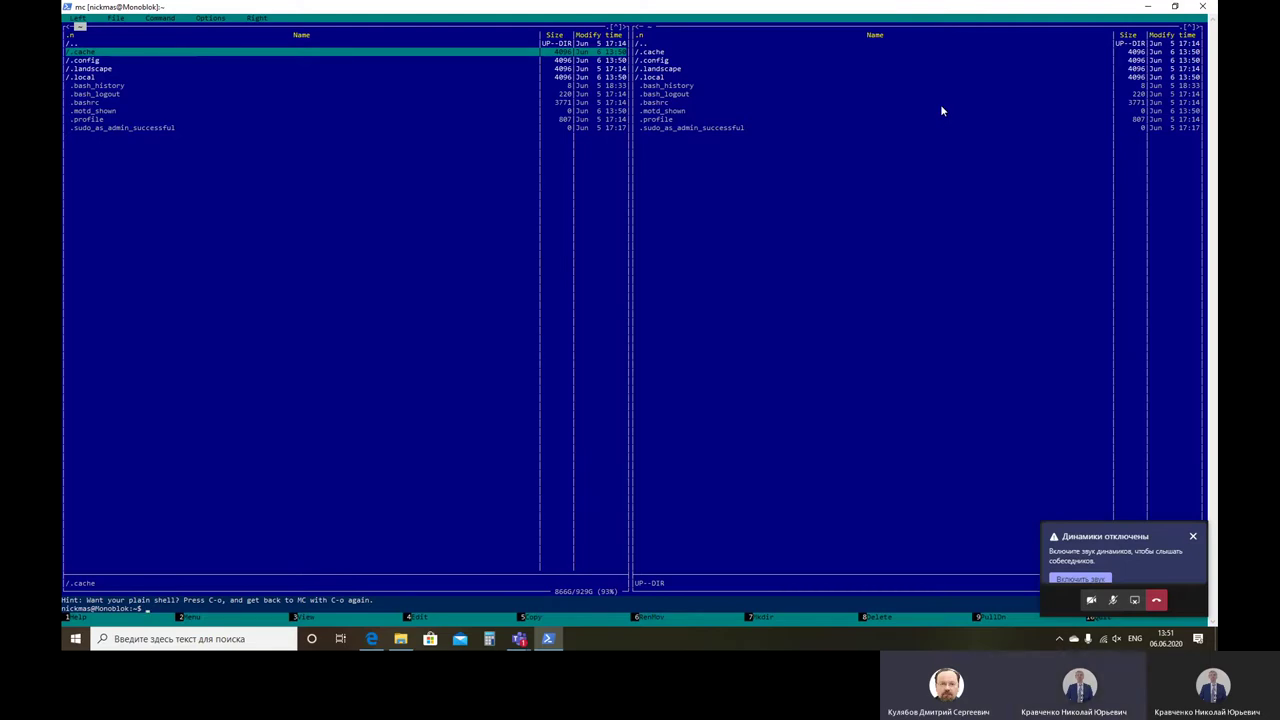
{"action": "key", "text": "Up"}
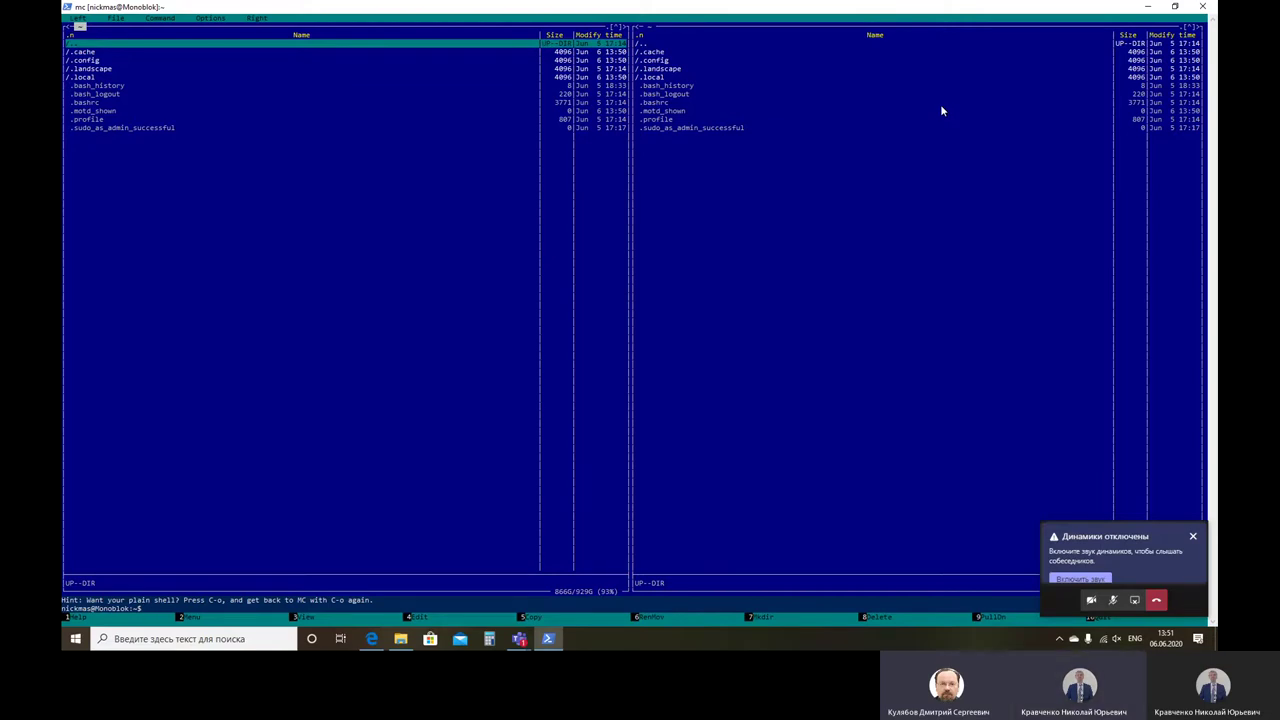
{"action": "key", "text": "F7"}
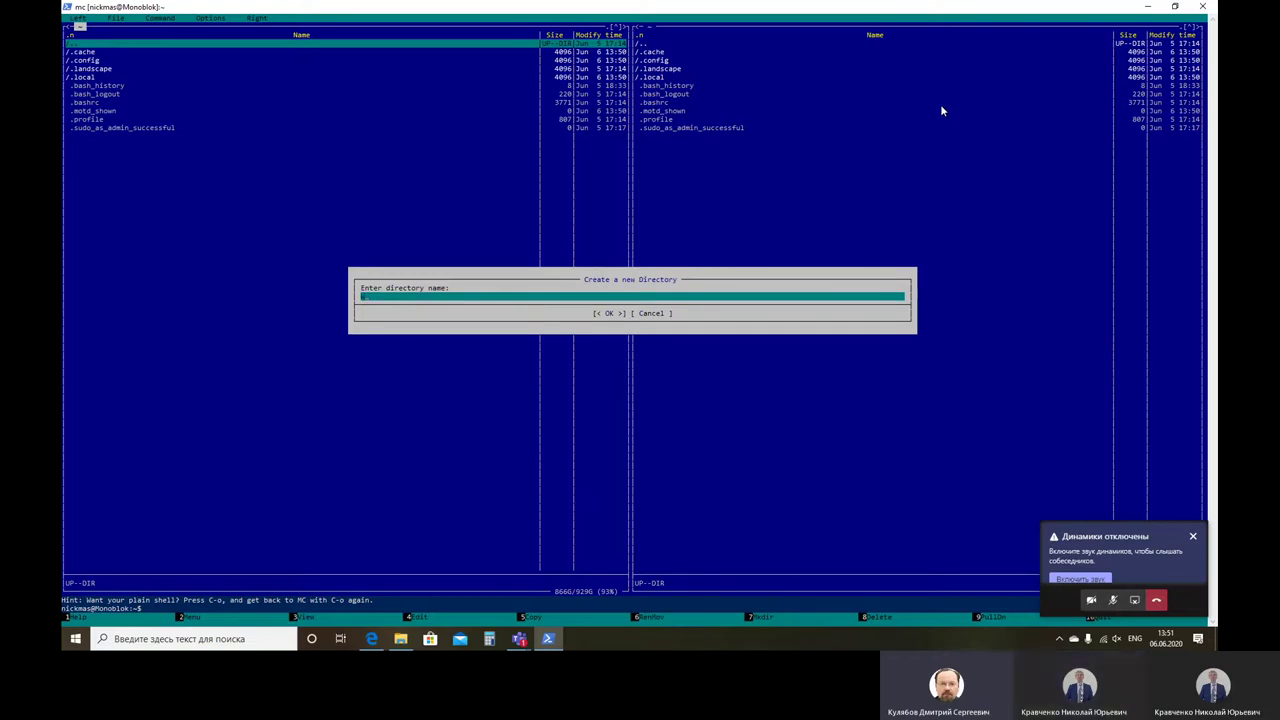
Step: Create the Work directory in the home folder and briefly step inside it
{"action": "type", "text": "test"}
{"action": "key", "text": "Return"}
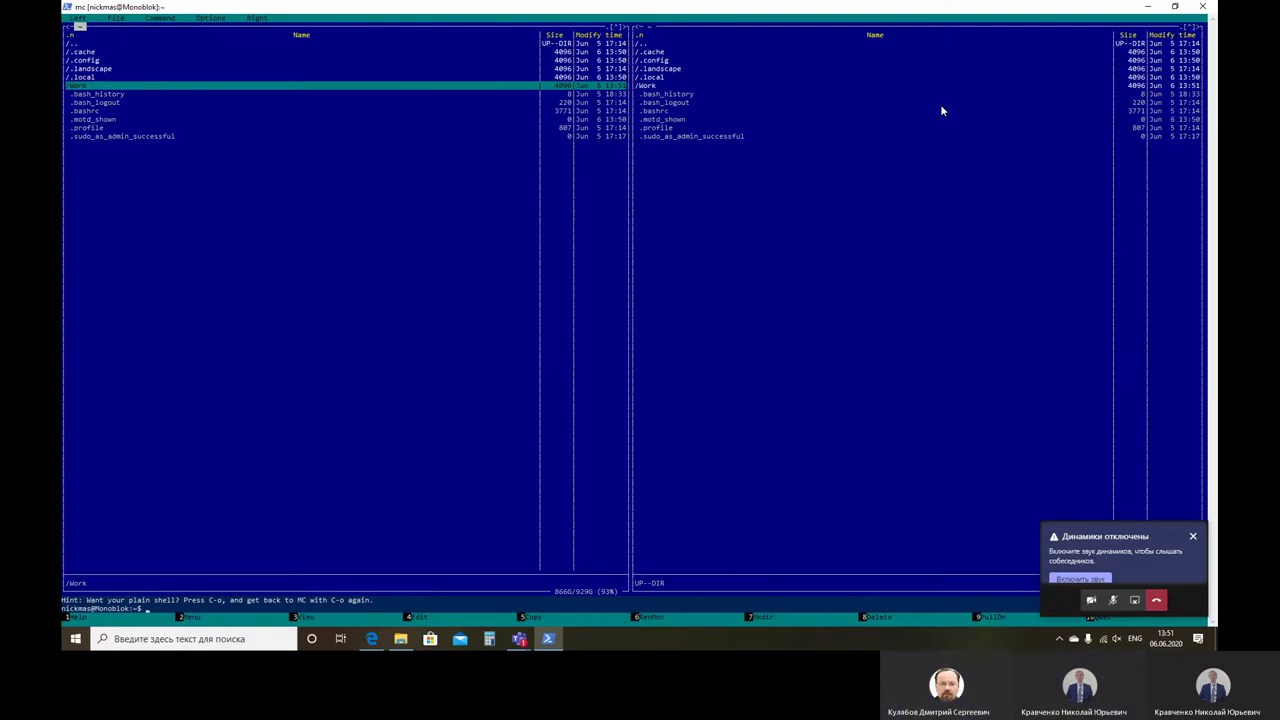
{"action": "key", "text": "Return"}
{"action": "key", "text": "Return"}
Step: Browse the Left, File, Command and Options menus, then open Options > Configuration
{"action": "left_click", "coordinate": [78, 18]}
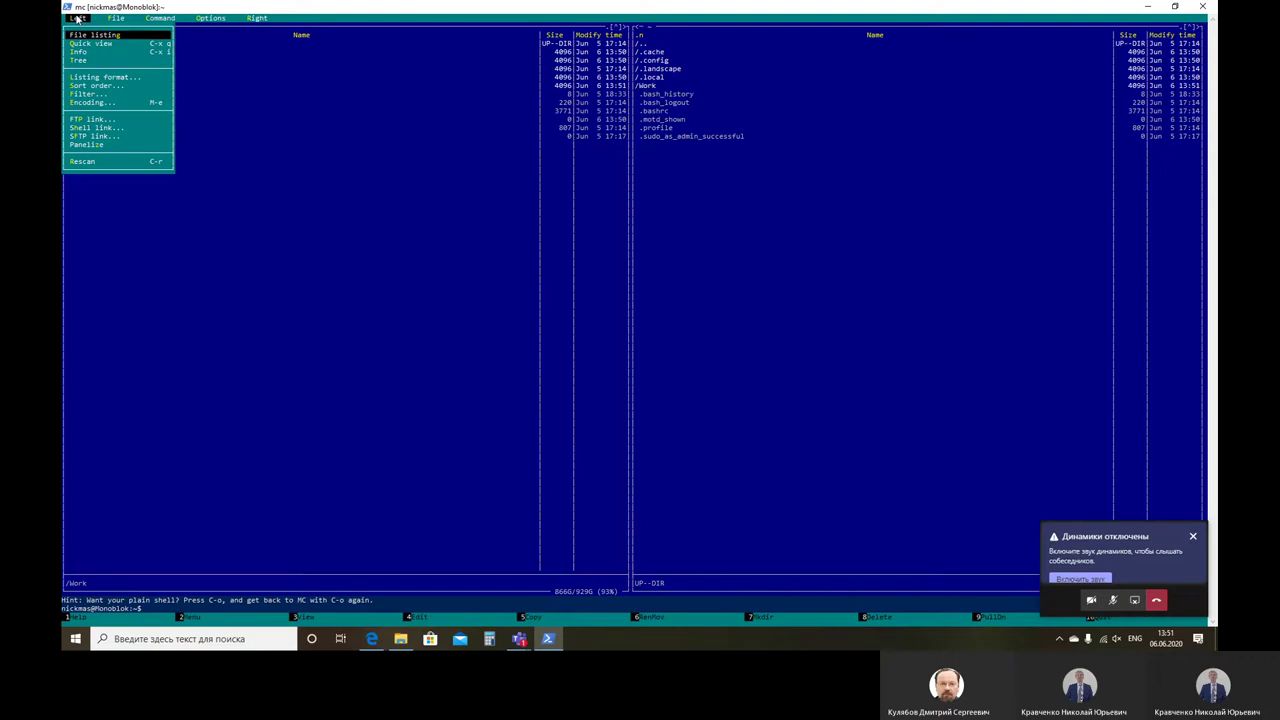
{"action": "key", "text": "Return"}
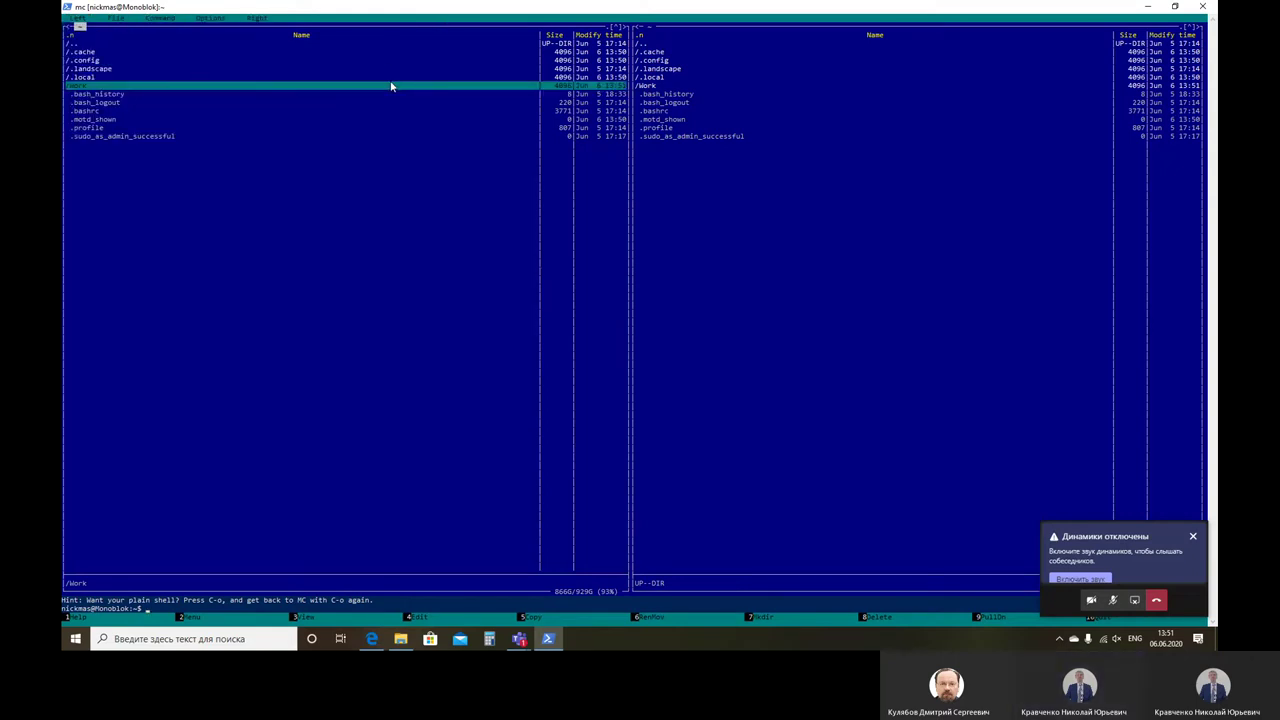
{"action": "left_click", "coordinate": [211, 20]}
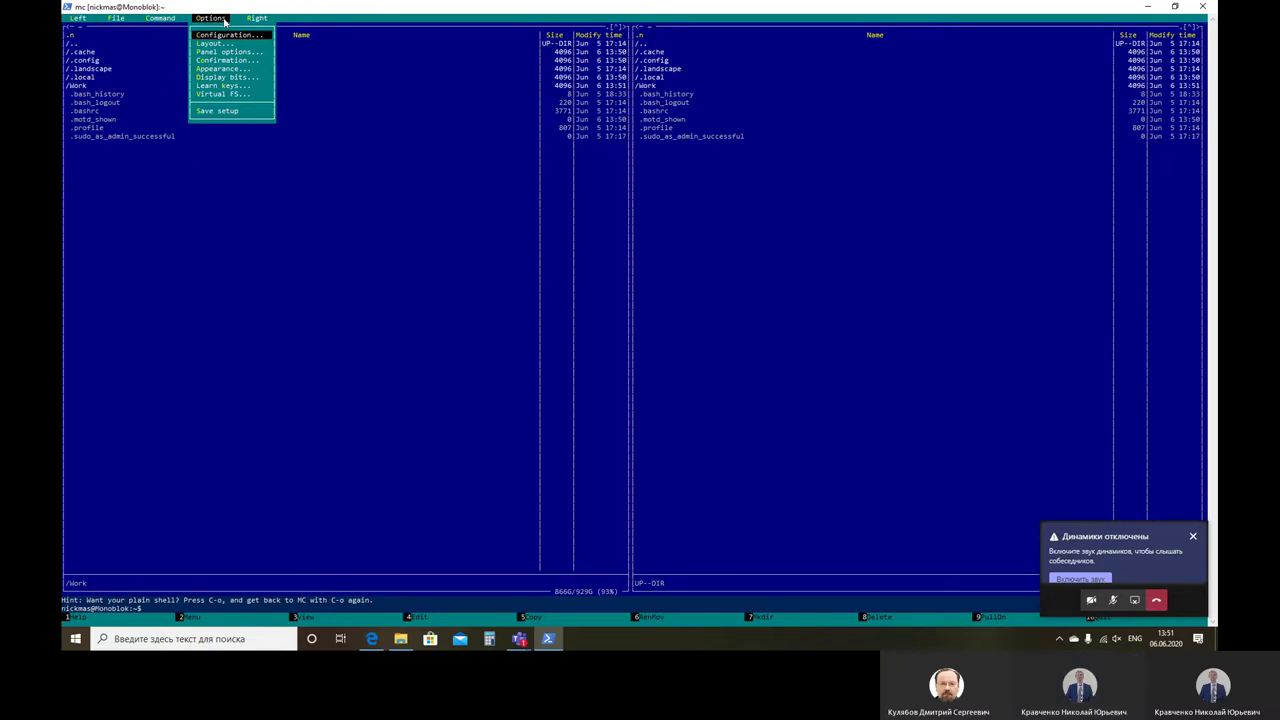
{"action": "left_click", "coordinate": [159, 20]}
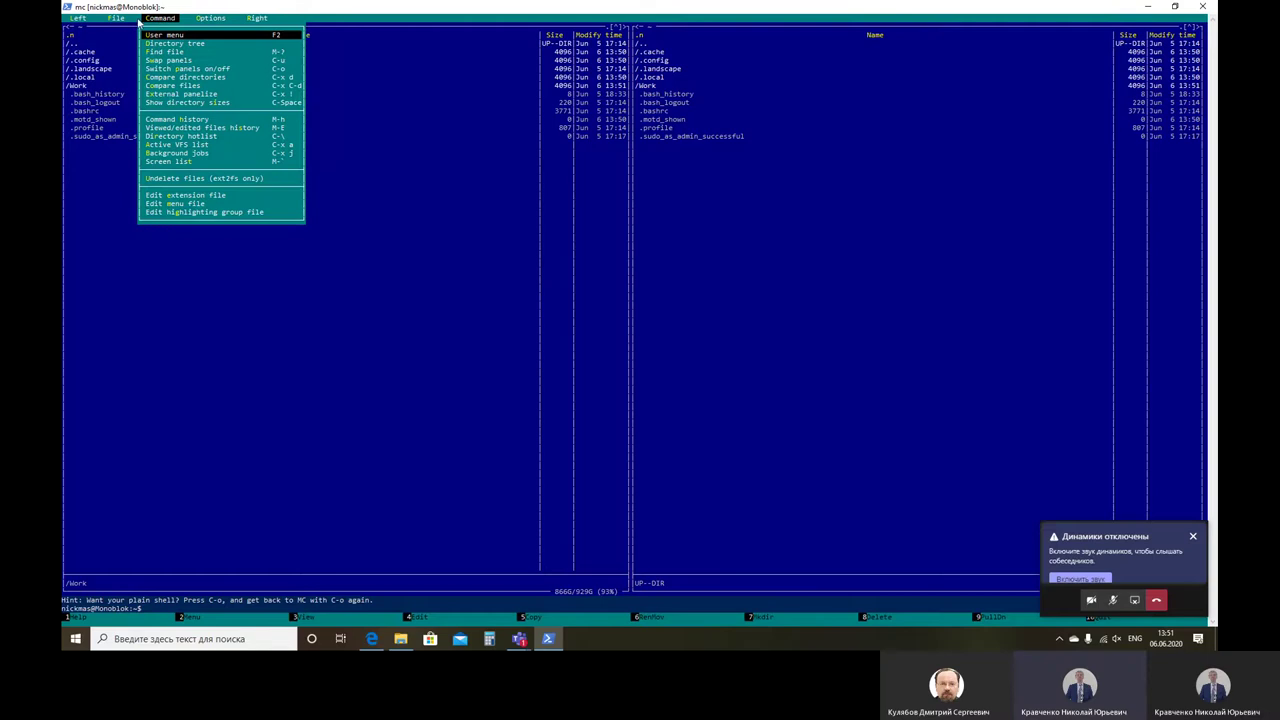
{"action": "left_click", "coordinate": [117, 19]}
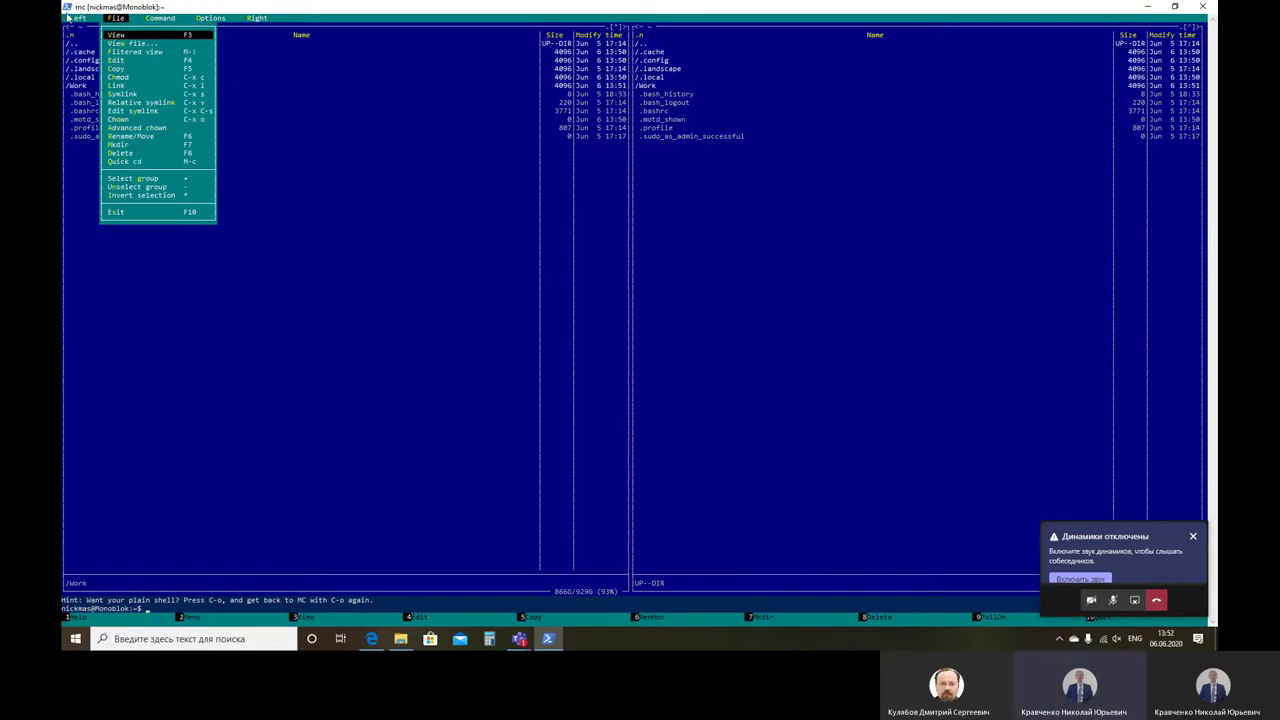
{"action": "left_click", "coordinate": [73, 21]}
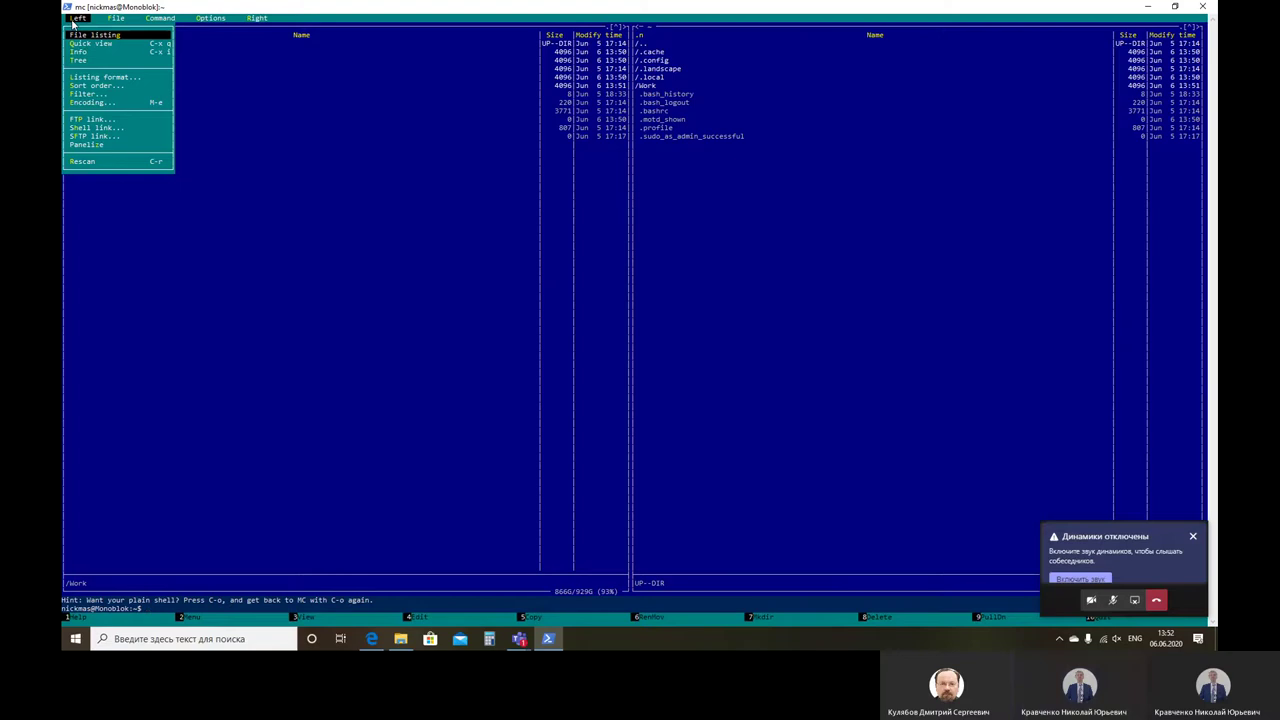
{"action": "left_click", "coordinate": [116, 19]}
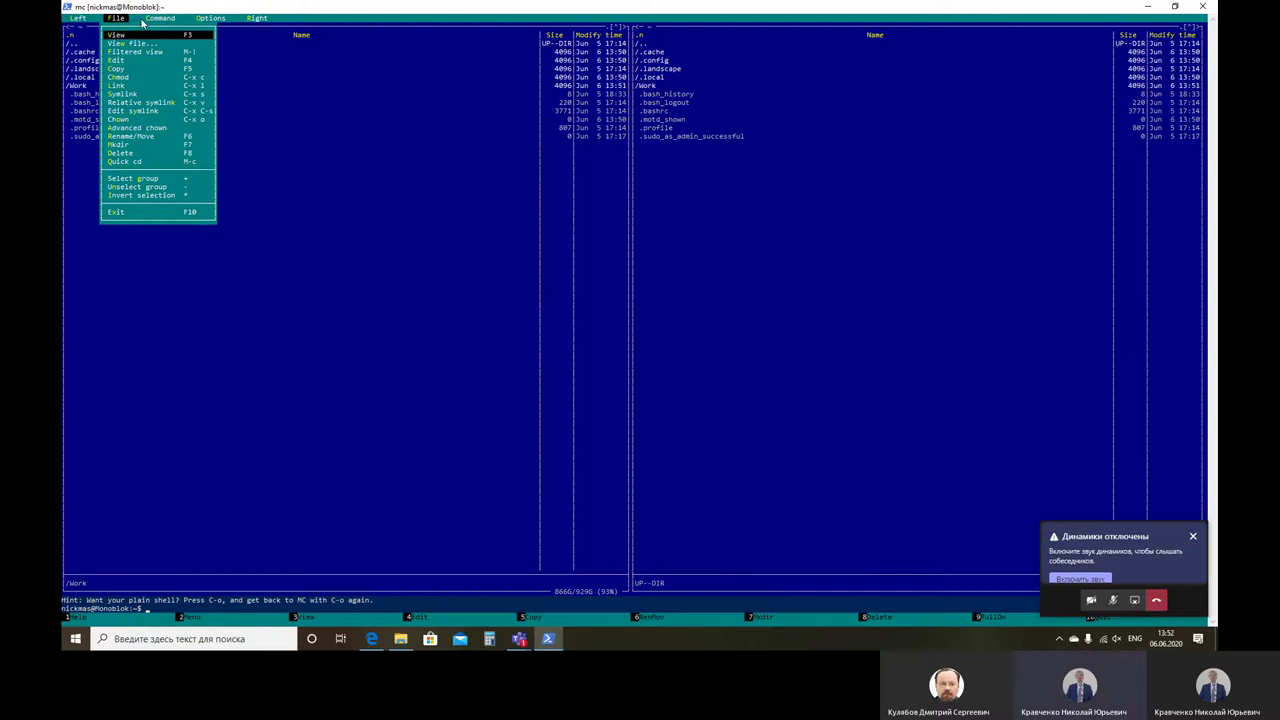
{"action": "left_click", "coordinate": [163, 19]}
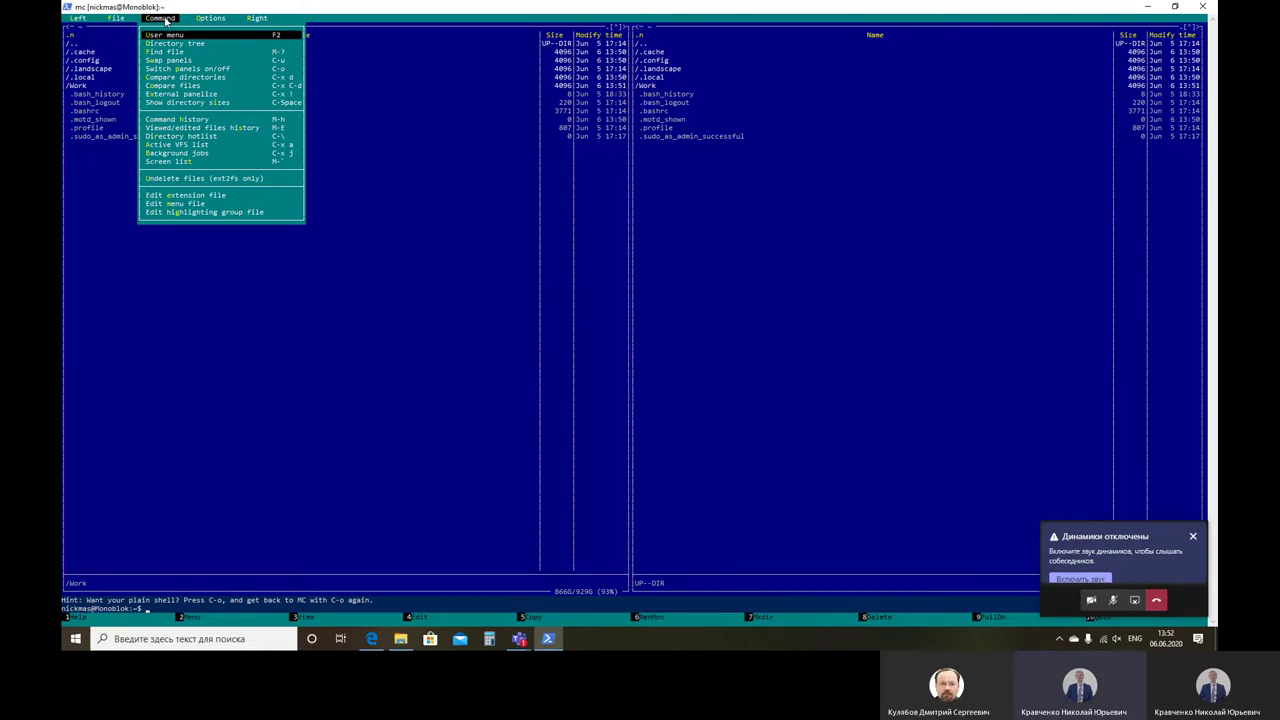
{"action": "left_click", "coordinate": [209, 19]}
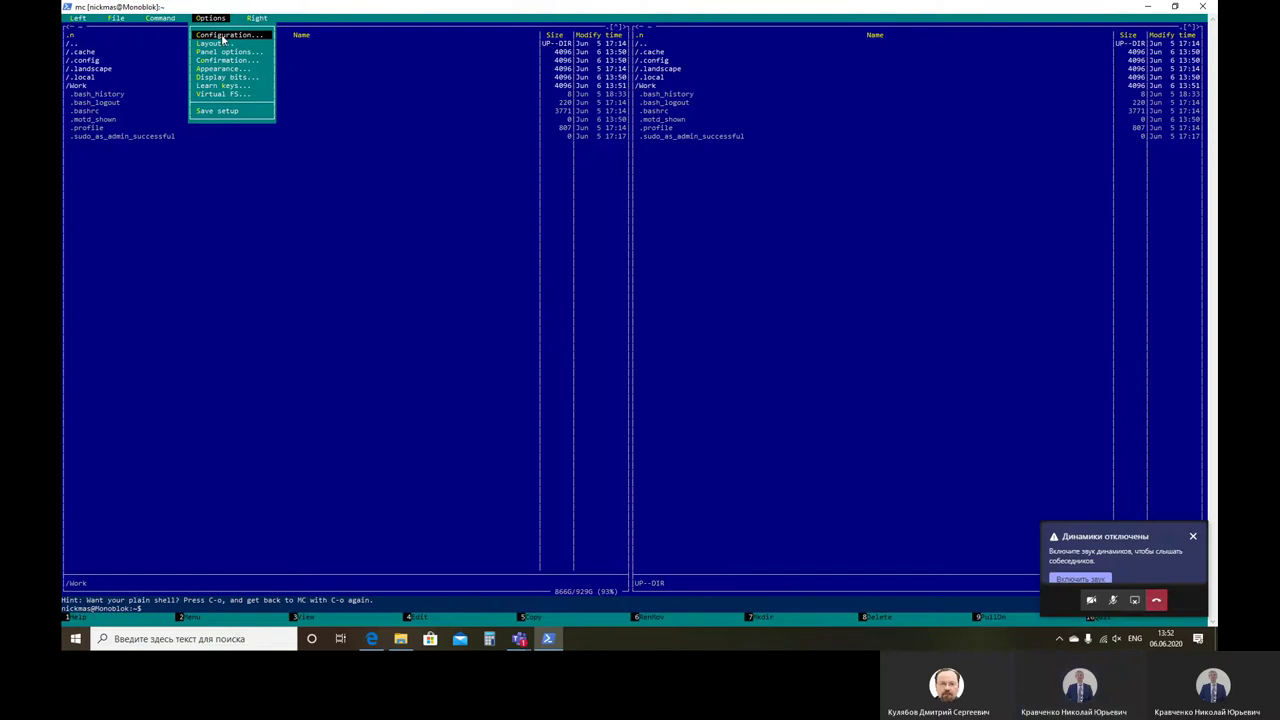
{"action": "left_click", "coordinate": [223, 36]}
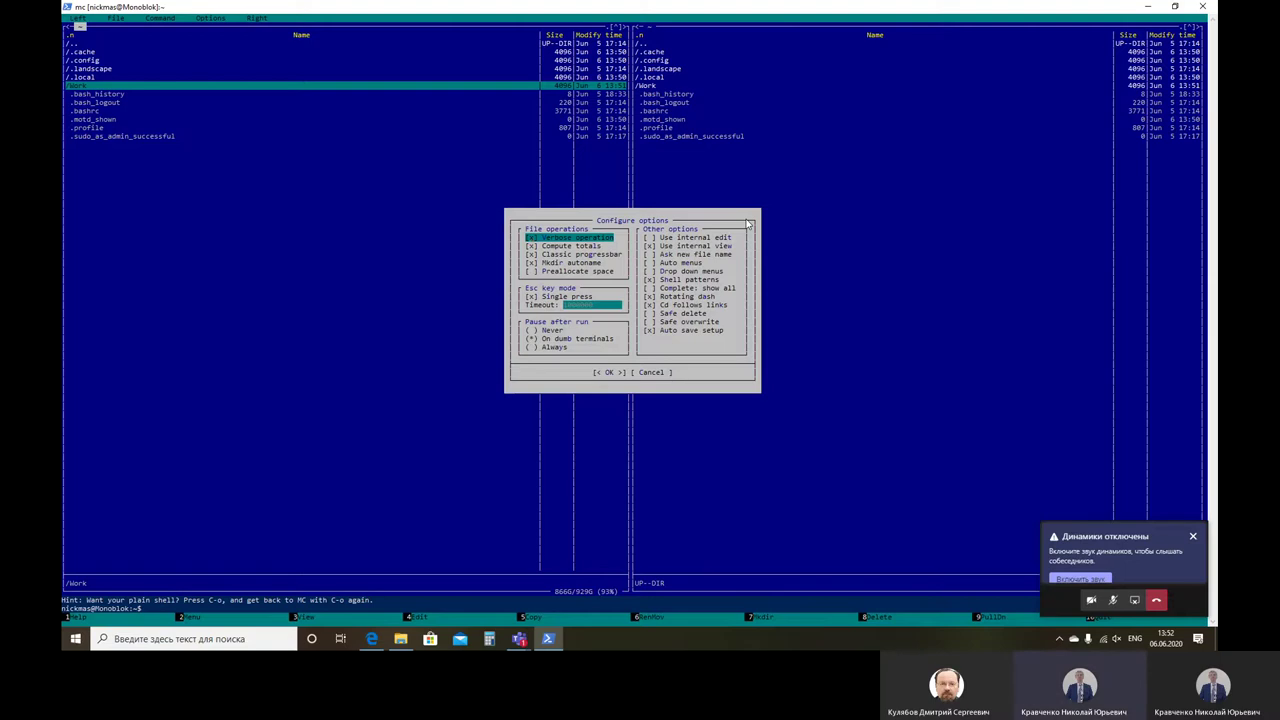
Step: Close Configuration and view the Confirmation settings, leaving them unchanged
{"action": "key", "text": "Escape"}
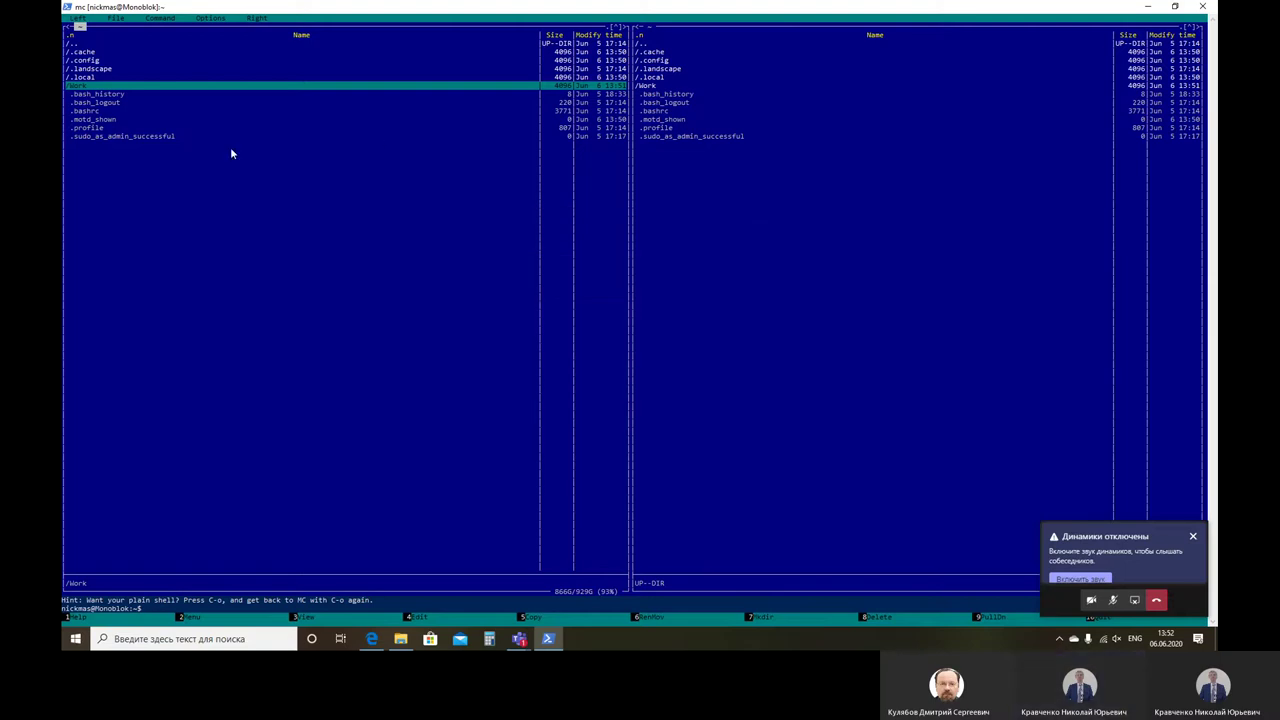
{"action": "left_click", "coordinate": [216, 19]}
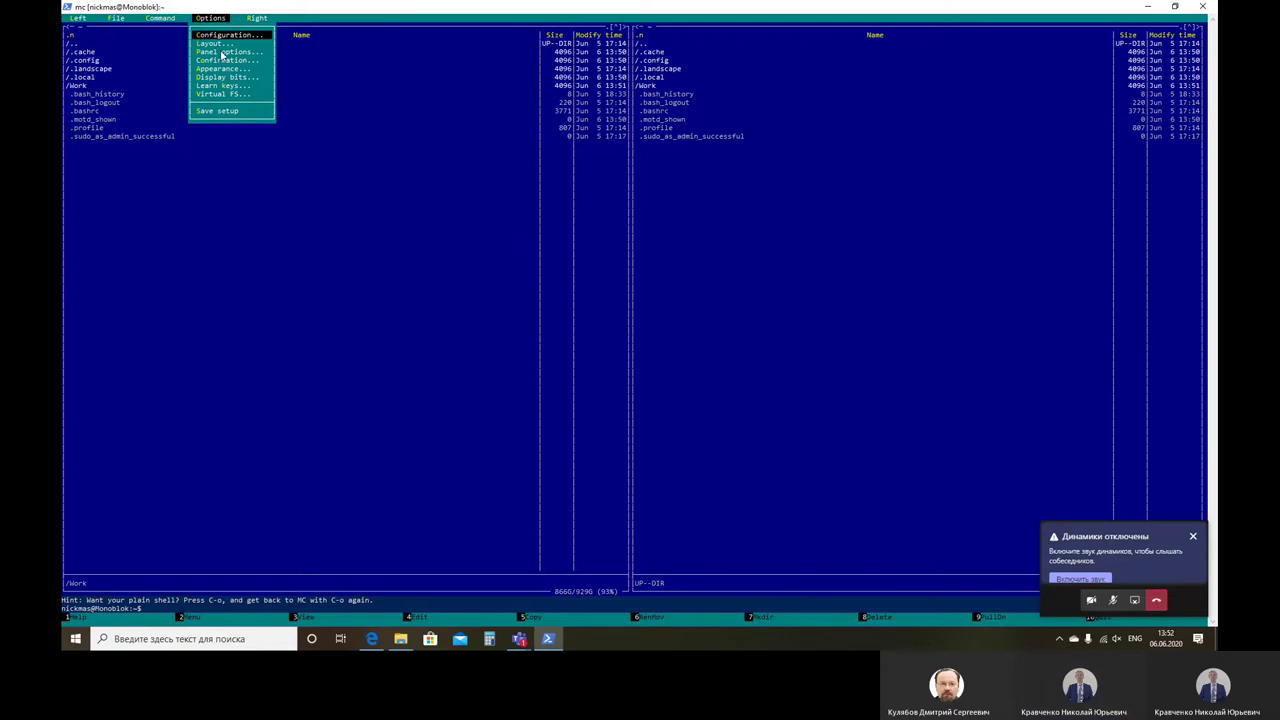
{"action": "left_click", "coordinate": [226, 60]}
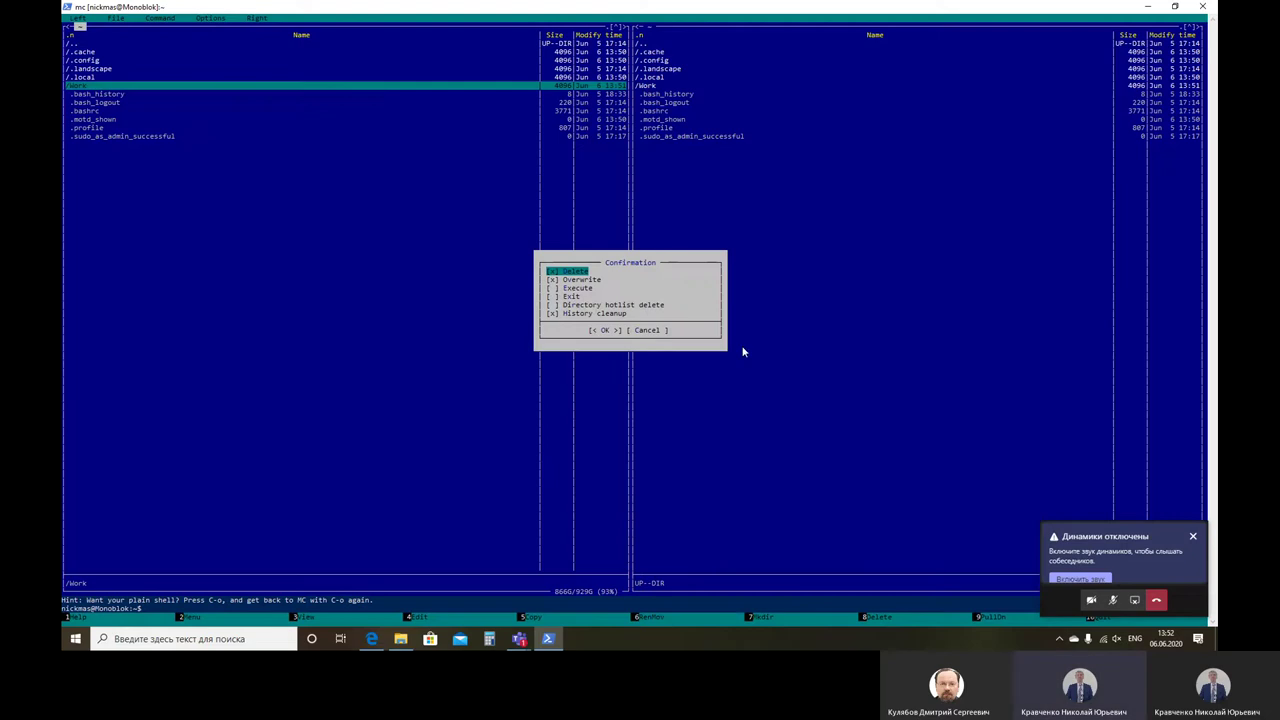
{"action": "left_click", "coordinate": [652, 330]}
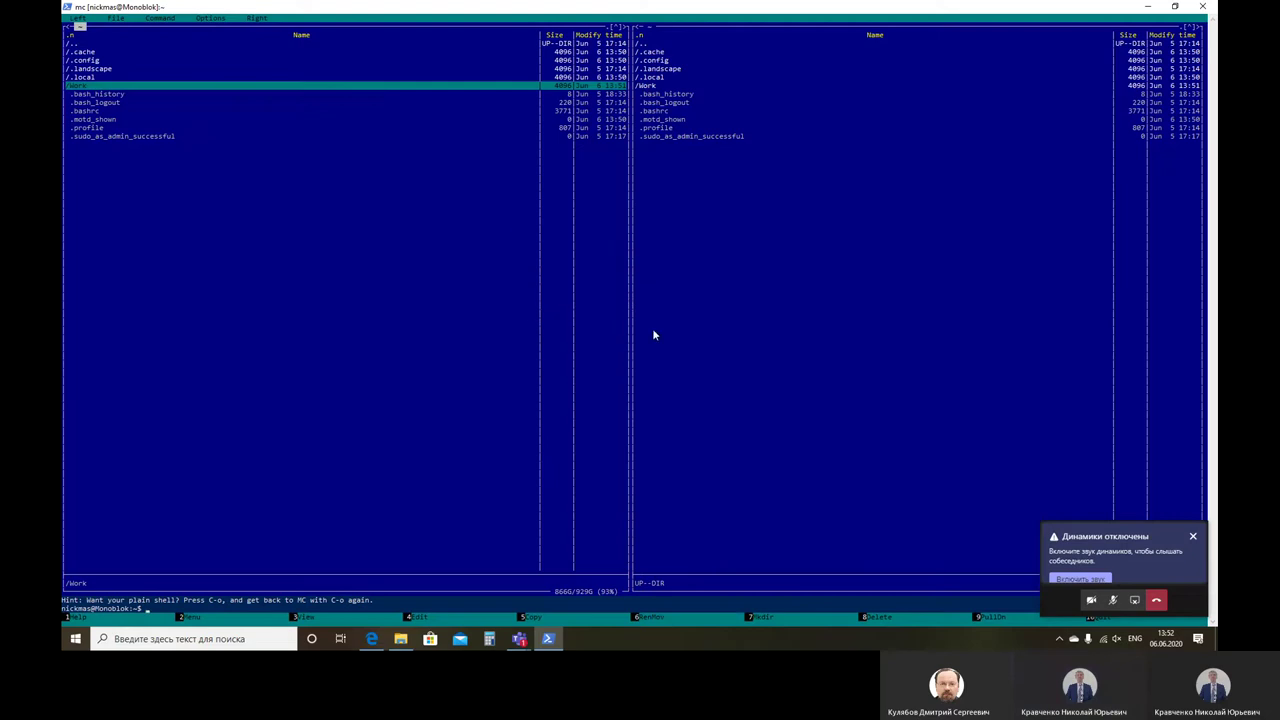
Step: Check the Right and Left panel menus, then delete the Work directory with F8
{"action": "left_click", "coordinate": [256, 20]}
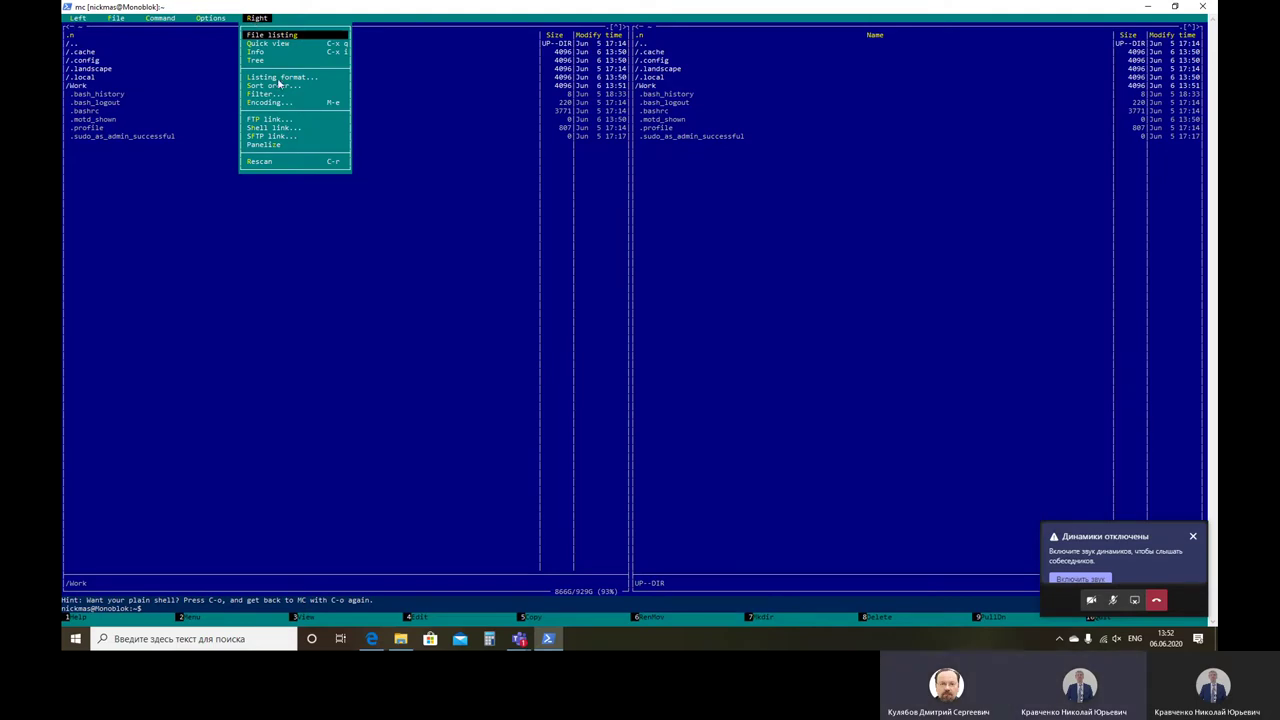
{"action": "key", "text": "Right"}
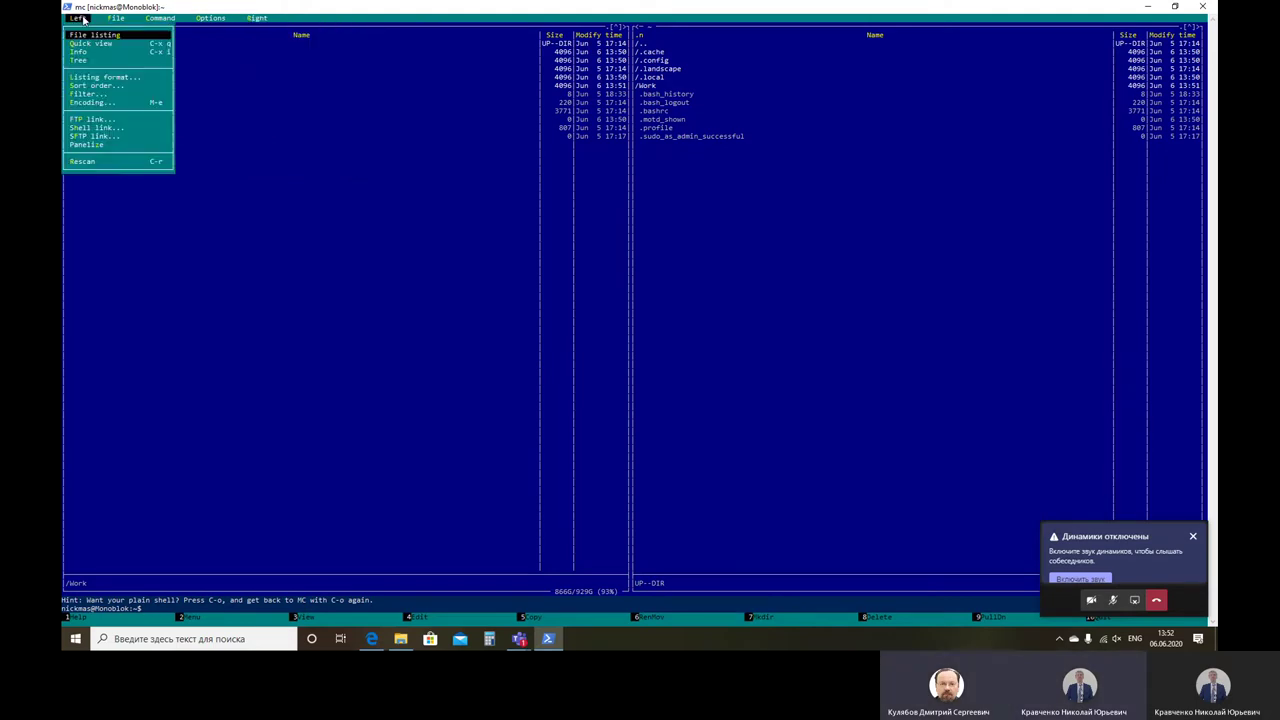
{"action": "key", "text": "Return"}
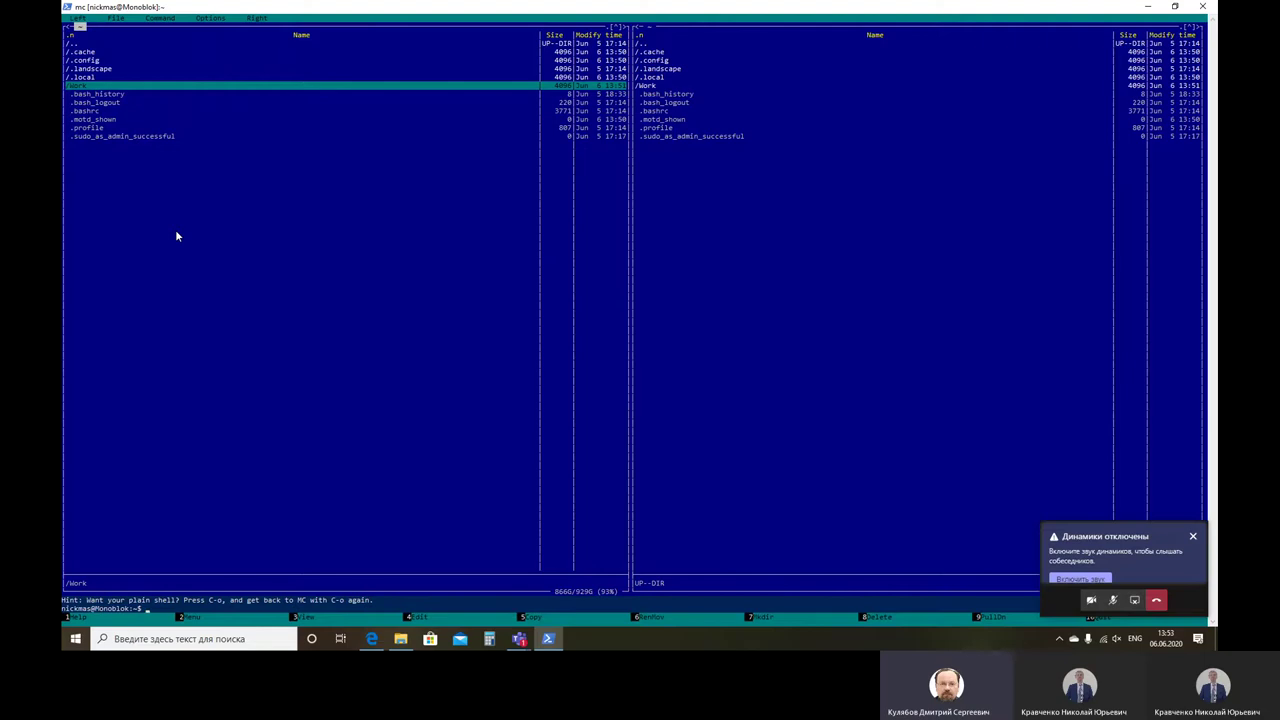
{"action": "key", "text": "F8"}
{"action": "key", "text": "Return"}
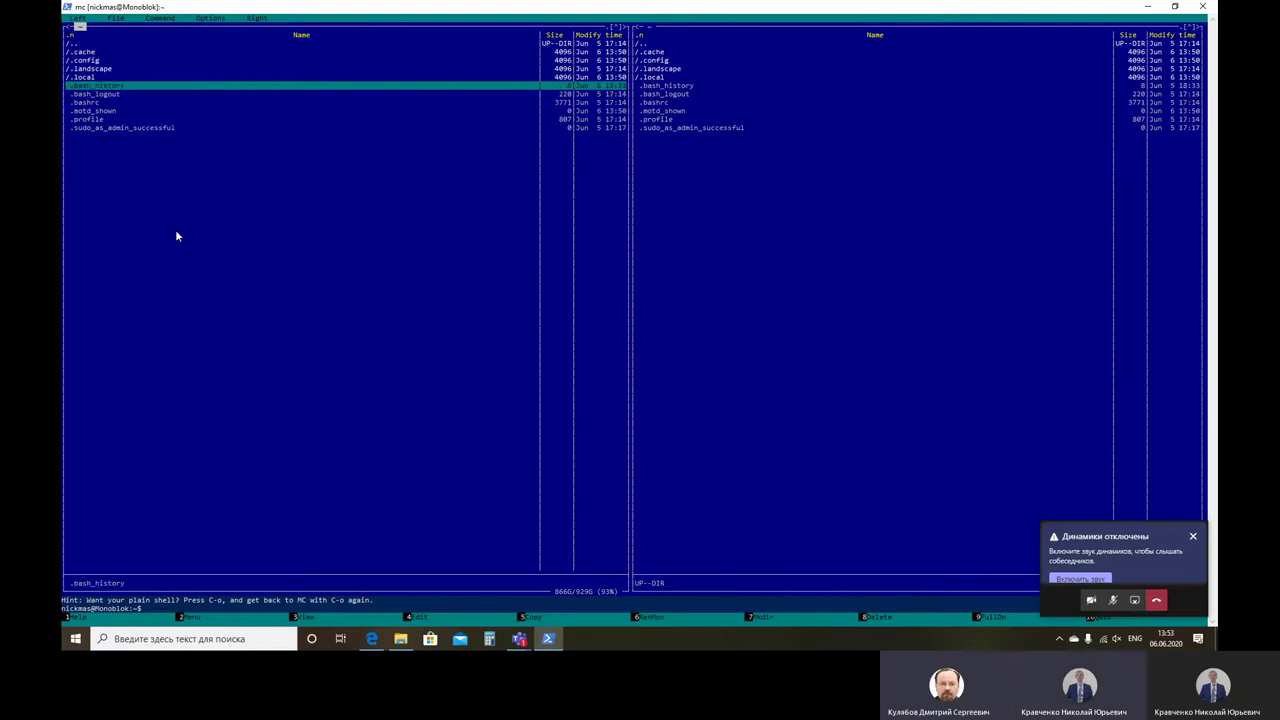
Step: Create a lowercase 'work' directory with F7
{"action": "key", "text": "F7"}
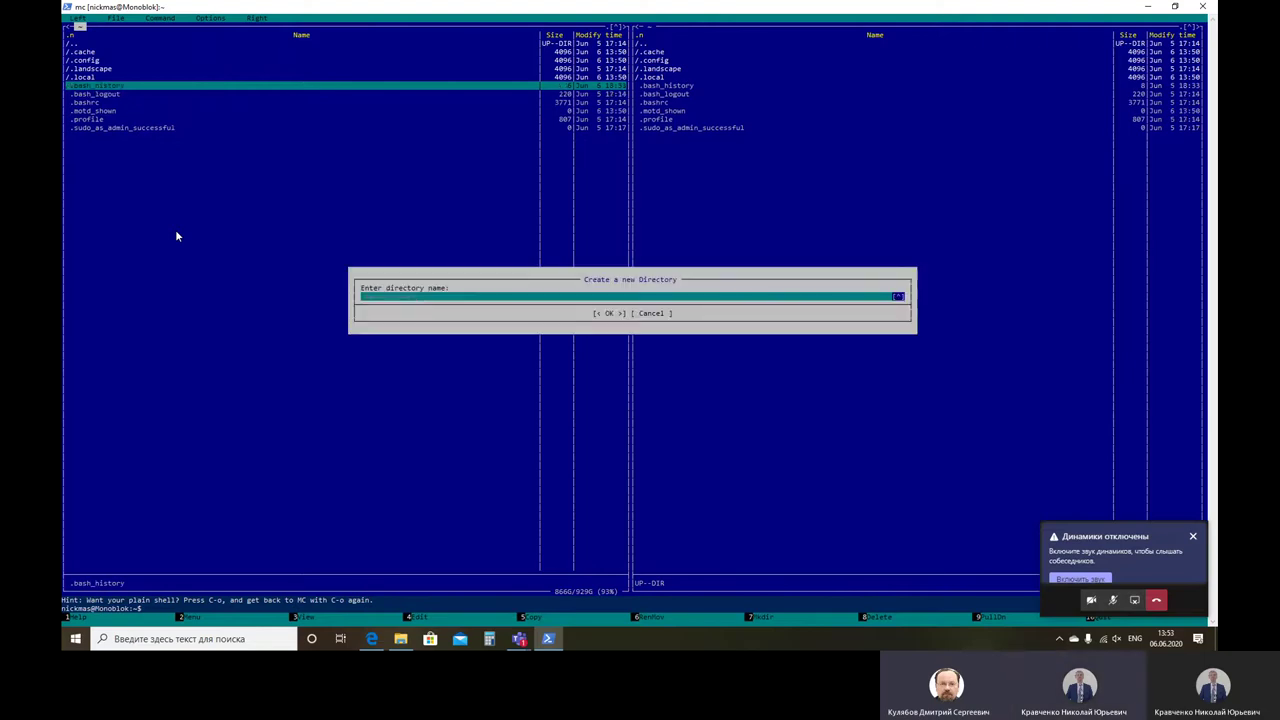
{"action": "type", "text": "work"}
{"action": "key", "text": "Return"}
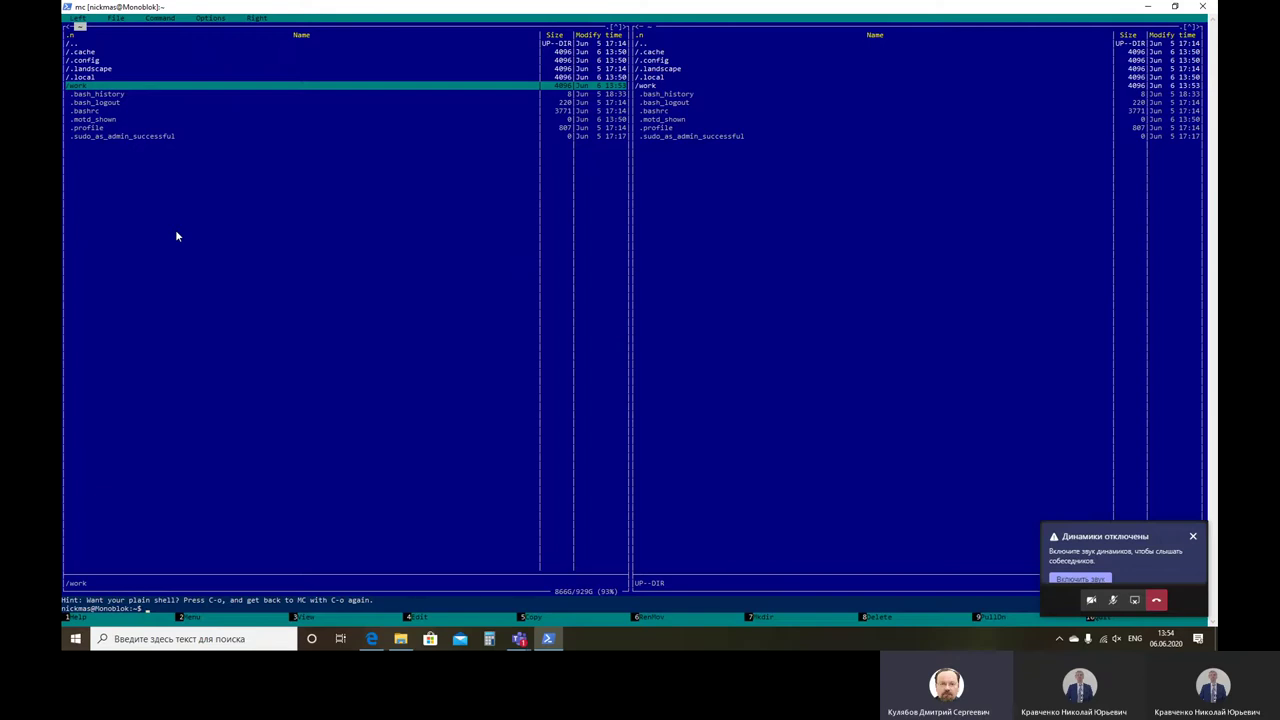
Step: In the right panel, climb from home to root, then open /mnt/c
{"action": "key", "text": "Tab"}
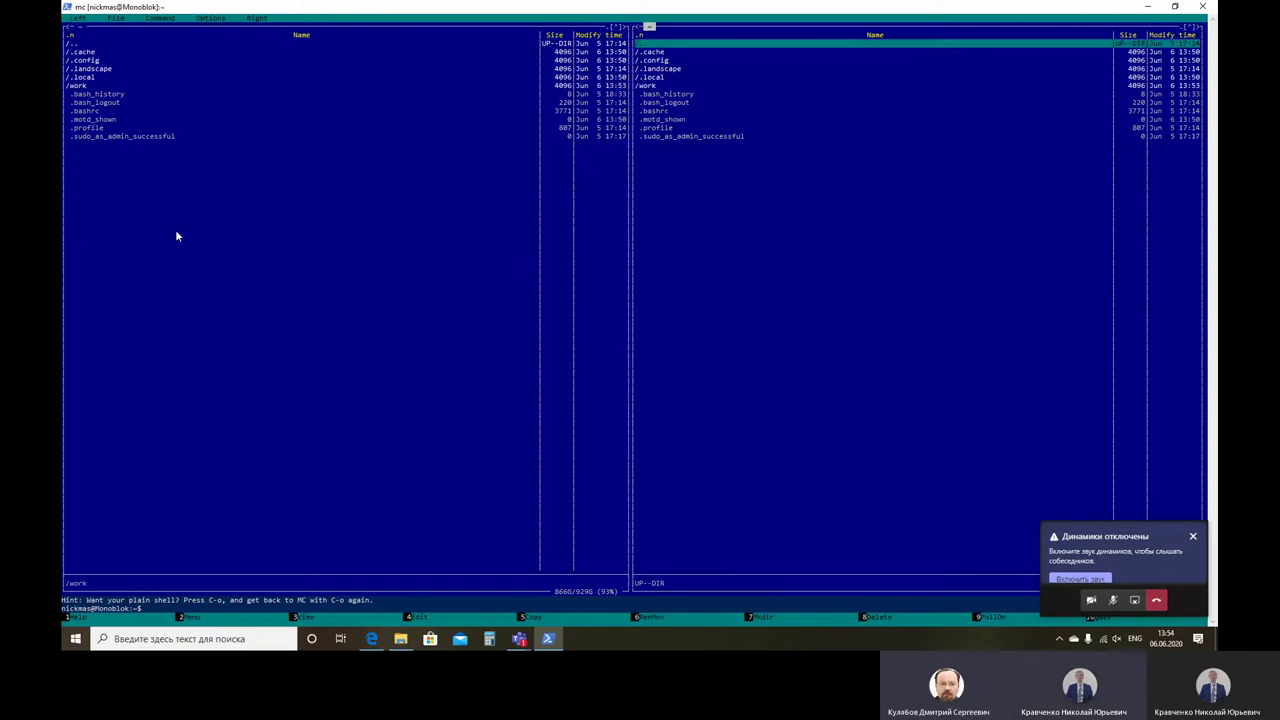
{"action": "key", "text": "Down"}
{"action": "key", "text": "Down"}
{"action": "key", "text": "Up"}
{"action": "key", "text": "Up"}
{"action": "key", "text": "Return"}
{"action": "key", "text": "Up"}
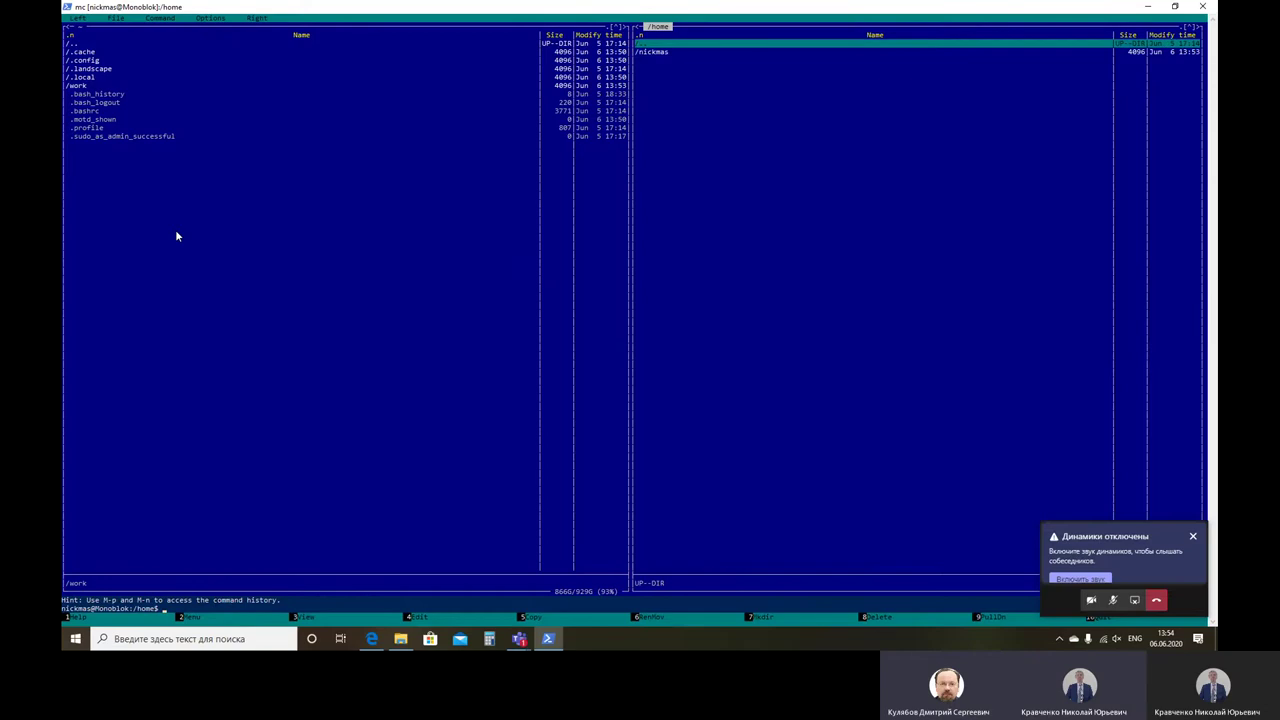
{"action": "key", "text": "Return"}
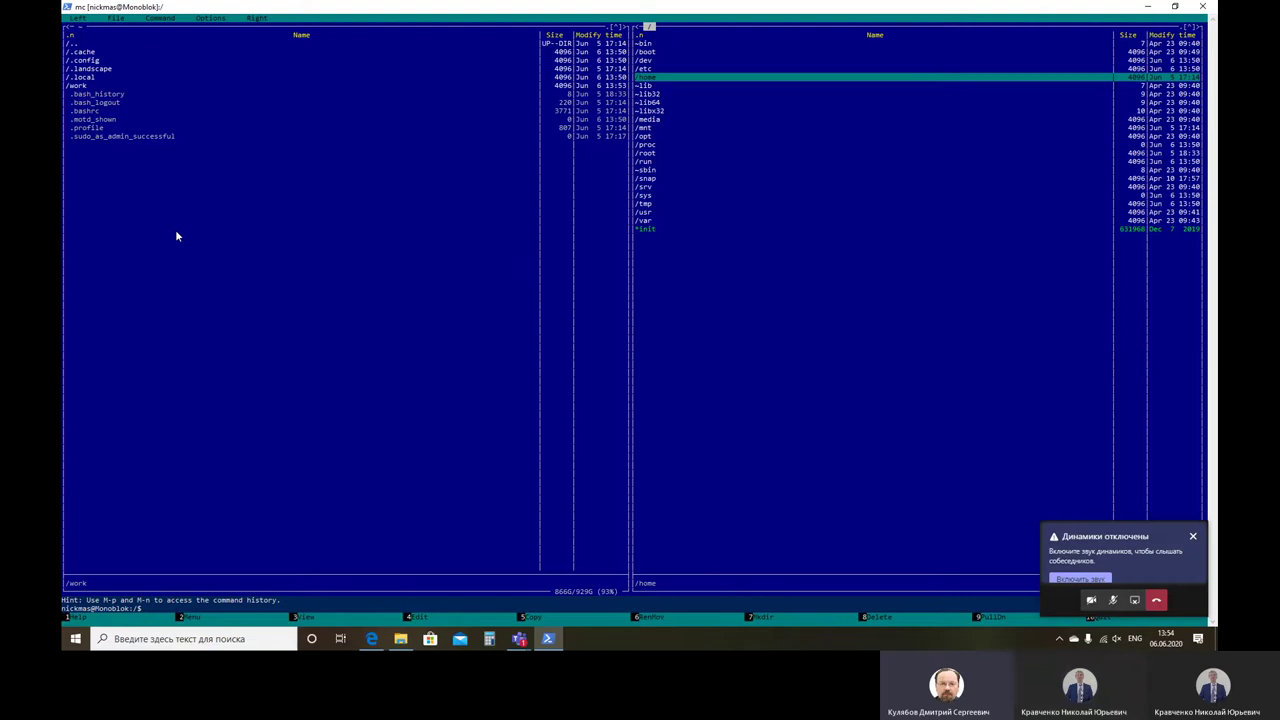
{"action": "key", "text": "Down"}
{"action": "key", "text": "Down"}
{"action": "key", "text": "Down"}
{"action": "key", "text": "Down"}
{"action": "key", "text": "Down"}
{"action": "key", "text": "Down"}
{"action": "key", "text": "Return"}
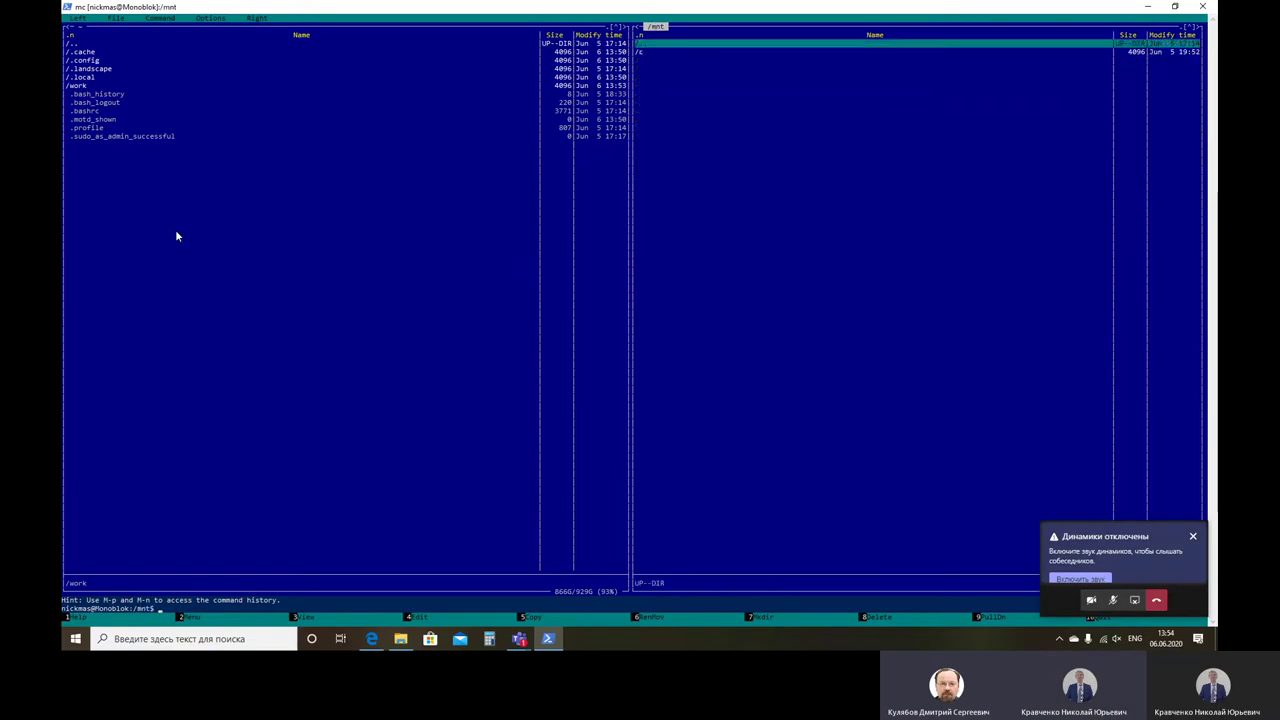
{"action": "key", "text": "Down"}
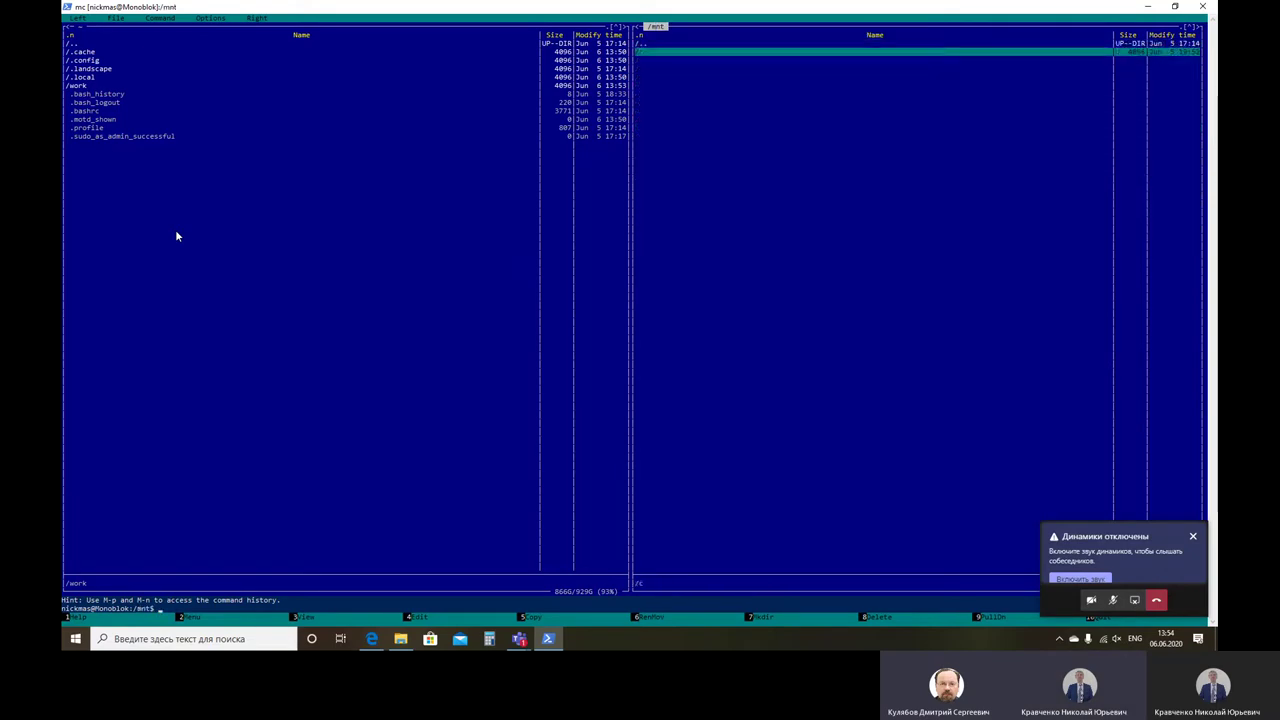
{"action": "key", "text": "Return"}
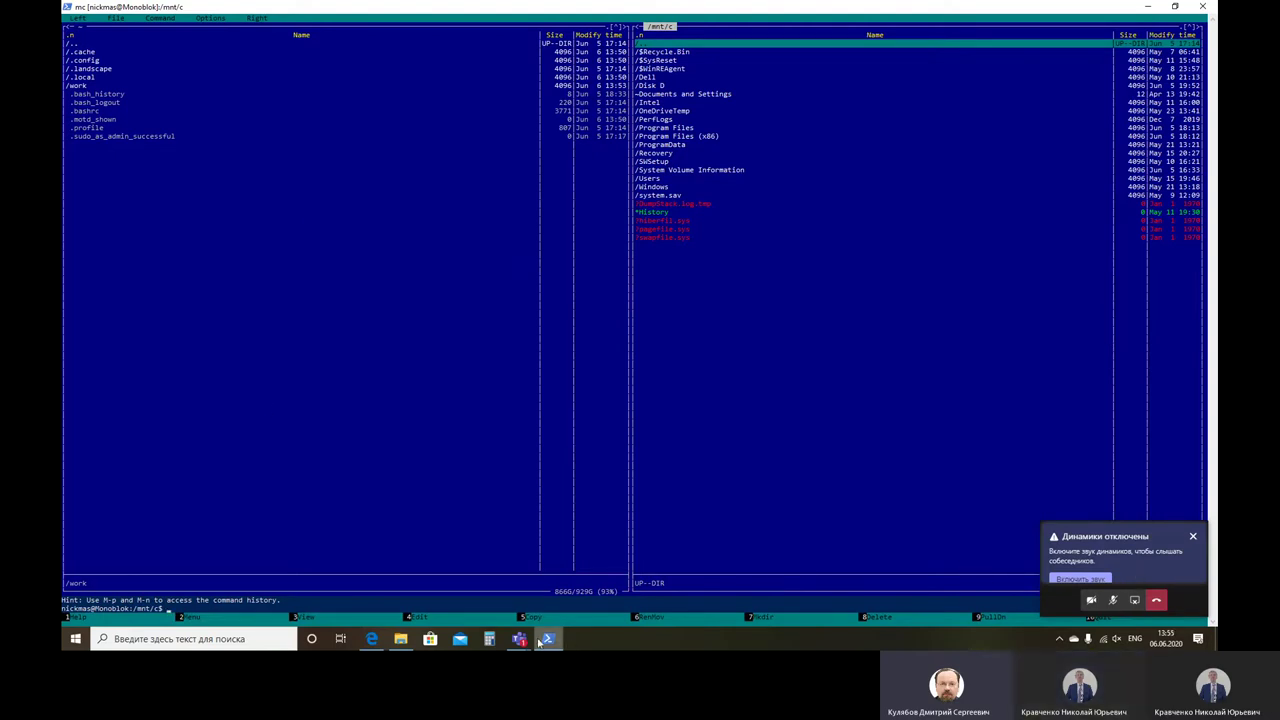
Step: Select the cd ~ message in the Teams meeting chat, then quit Midnight Commander with F10
{"action": "left_click", "coordinate": [1190, 605]}
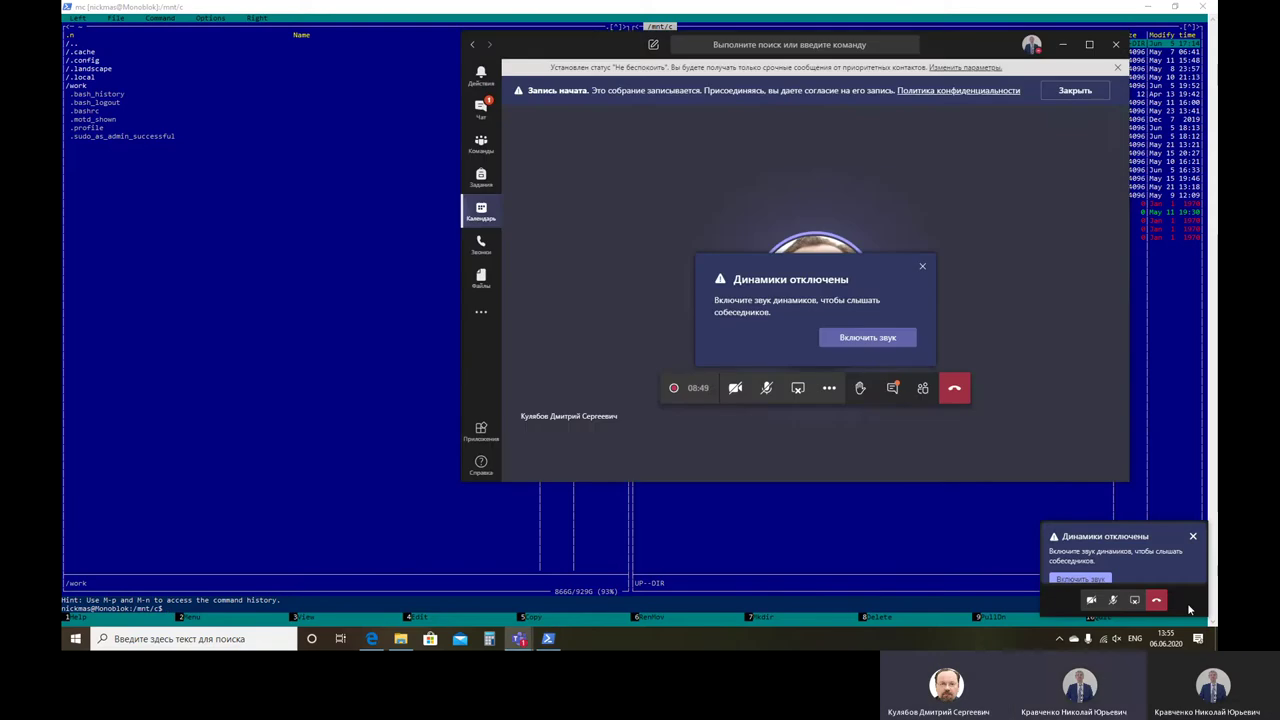
{"action": "left_click", "coordinate": [895, 389]}
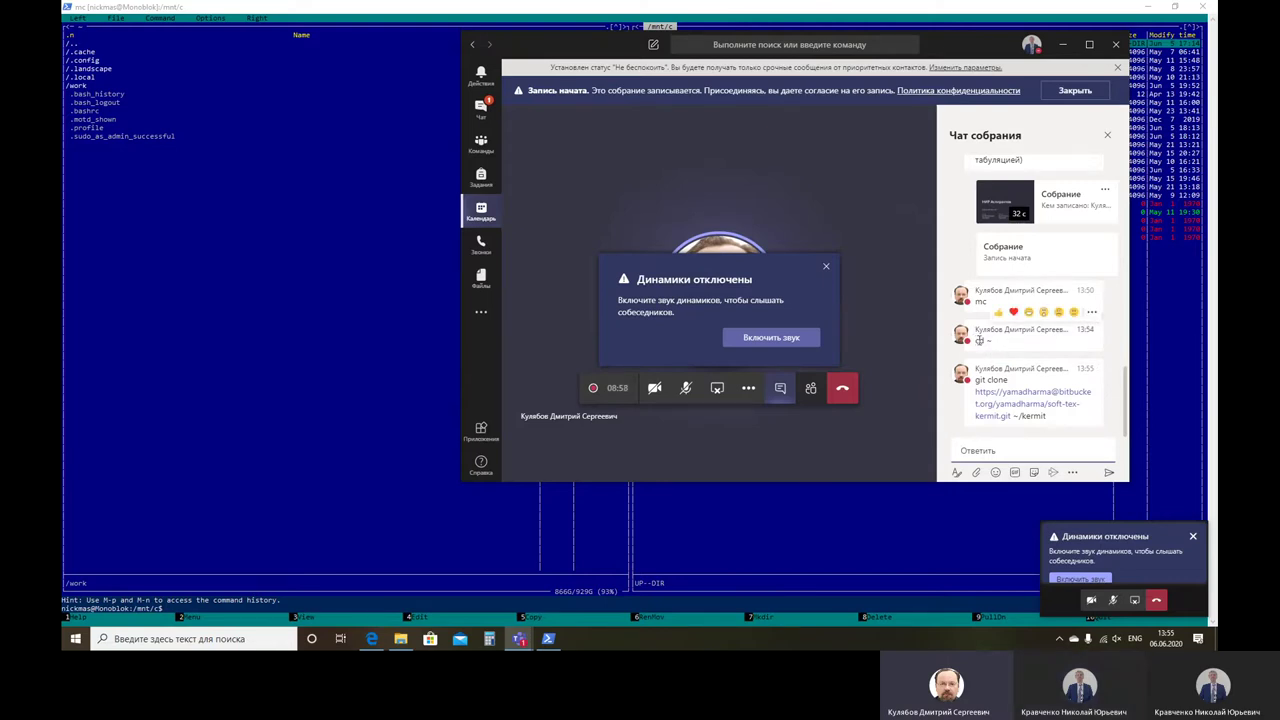
{"action": "left_click_drag", "start_coordinate": [976, 340], "coordinate": [994, 344]}
{"action": "key", "text": "super+c"}
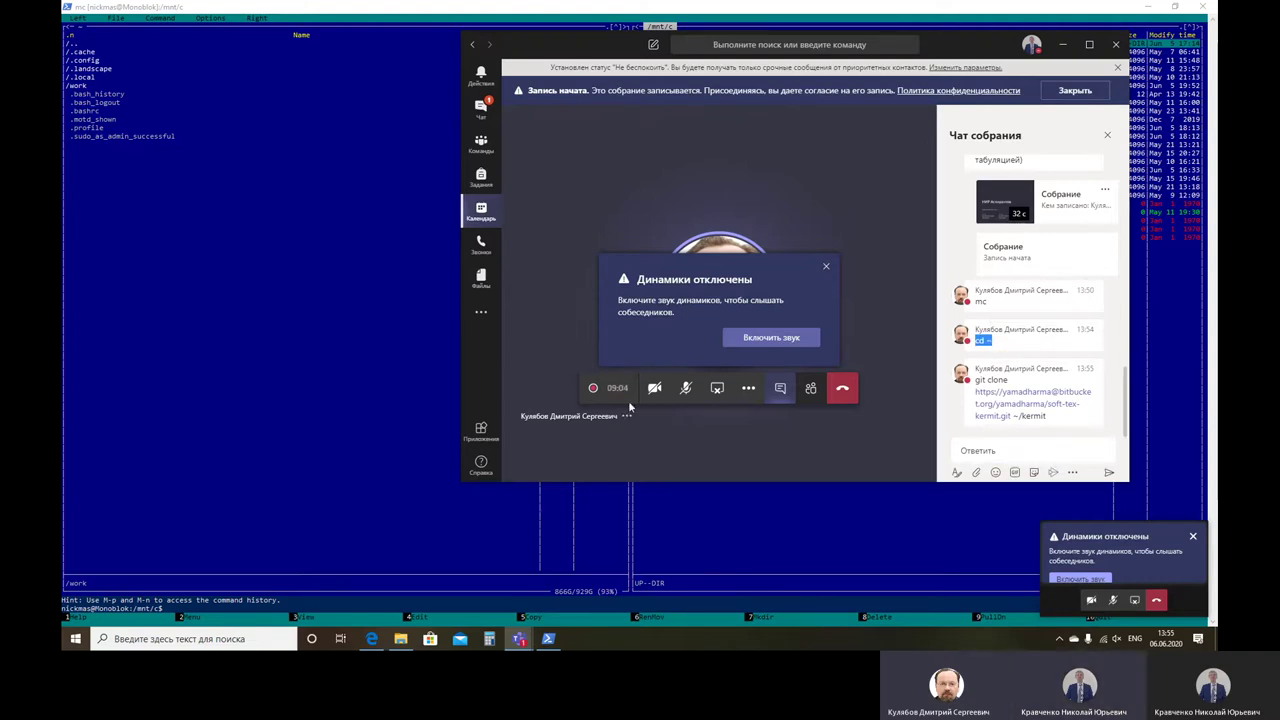
{"action": "left_click", "coordinate": [364, 397]}
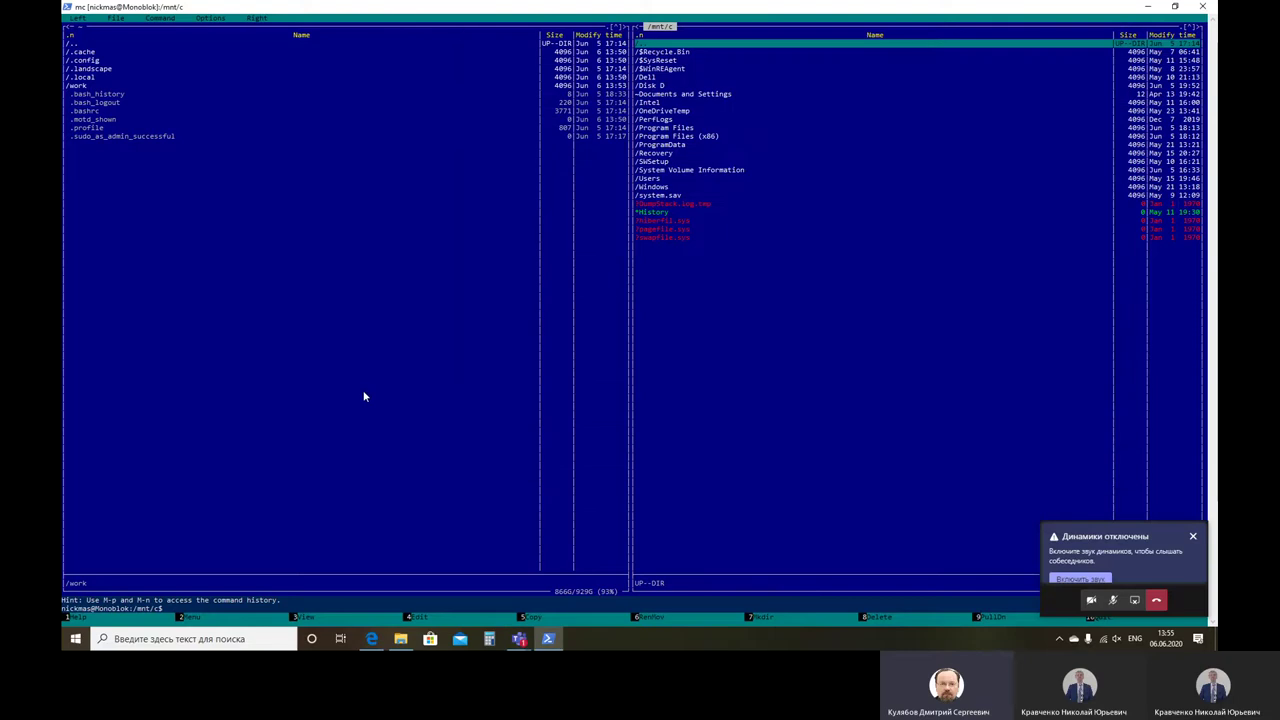
{"action": "key", "text": "F10"}
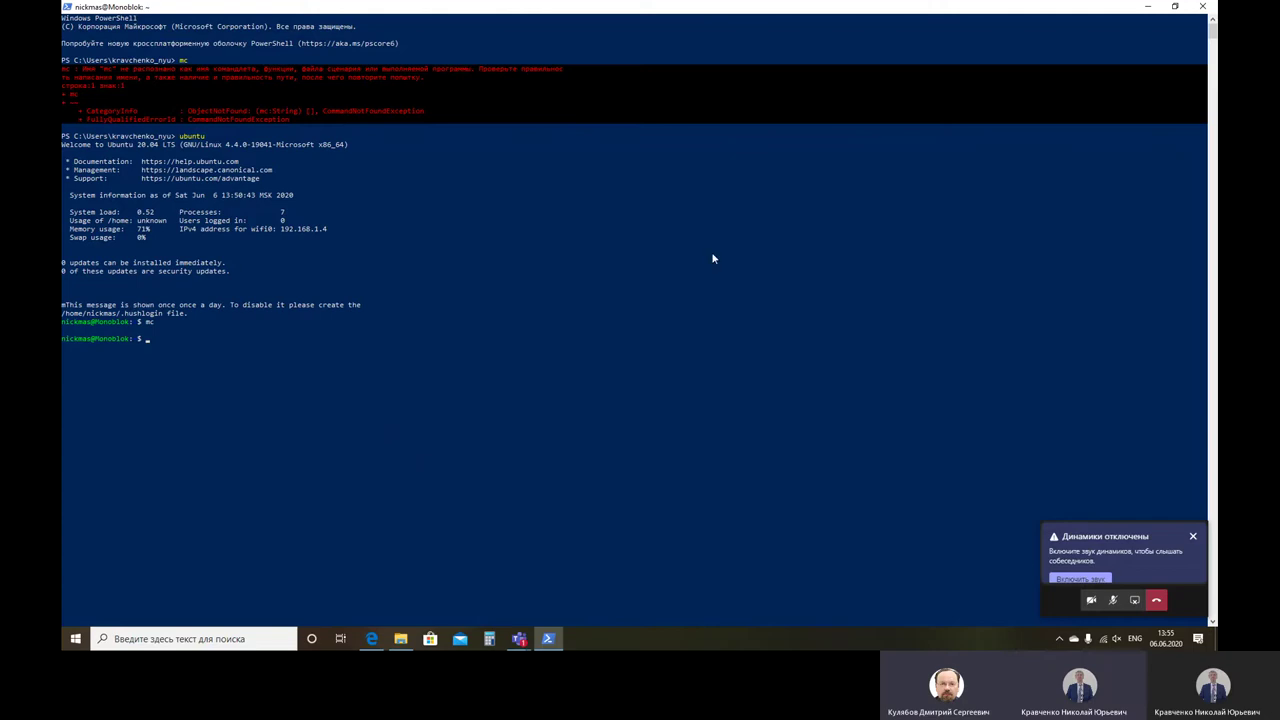
Step: Paste cd ~ into the Ubuntu terminal from the window menu's Edit > Paste and run it
{"action": "left_click", "coordinate": [68, 6]}
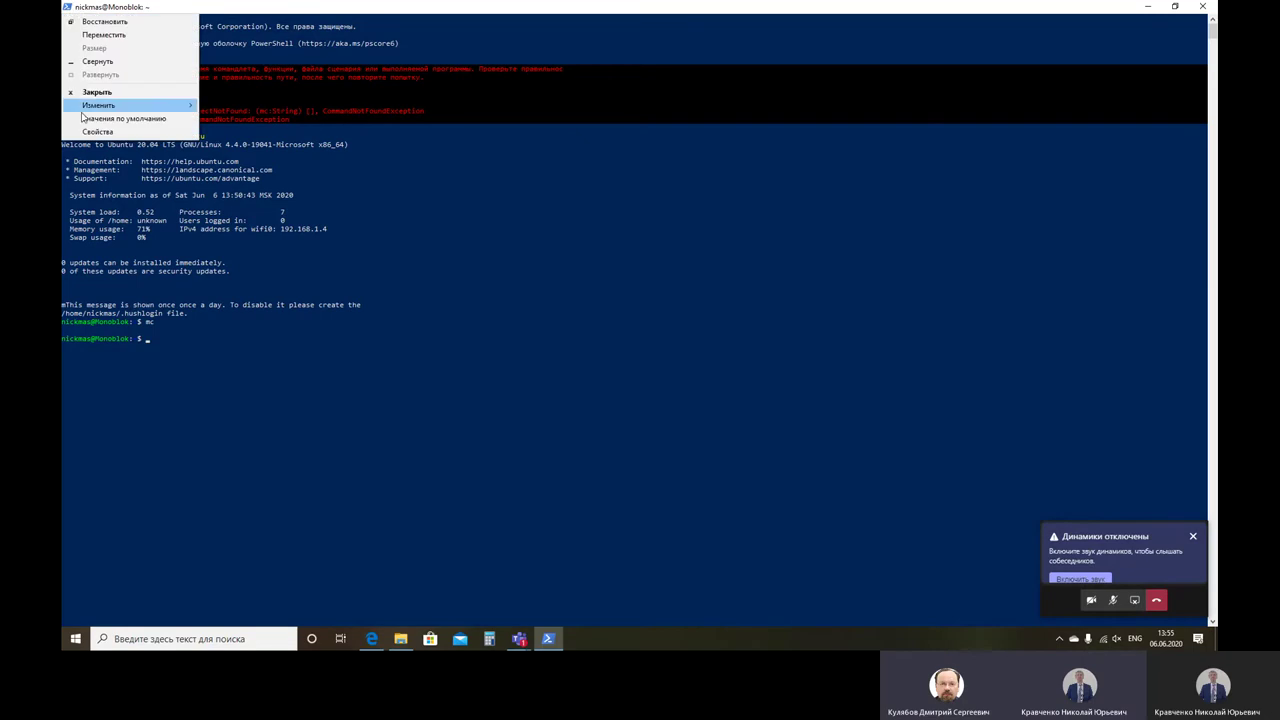
{"action": "mouse_move", "coordinate": [103, 108]}
{"action": "left_click", "coordinate": [253, 136]}
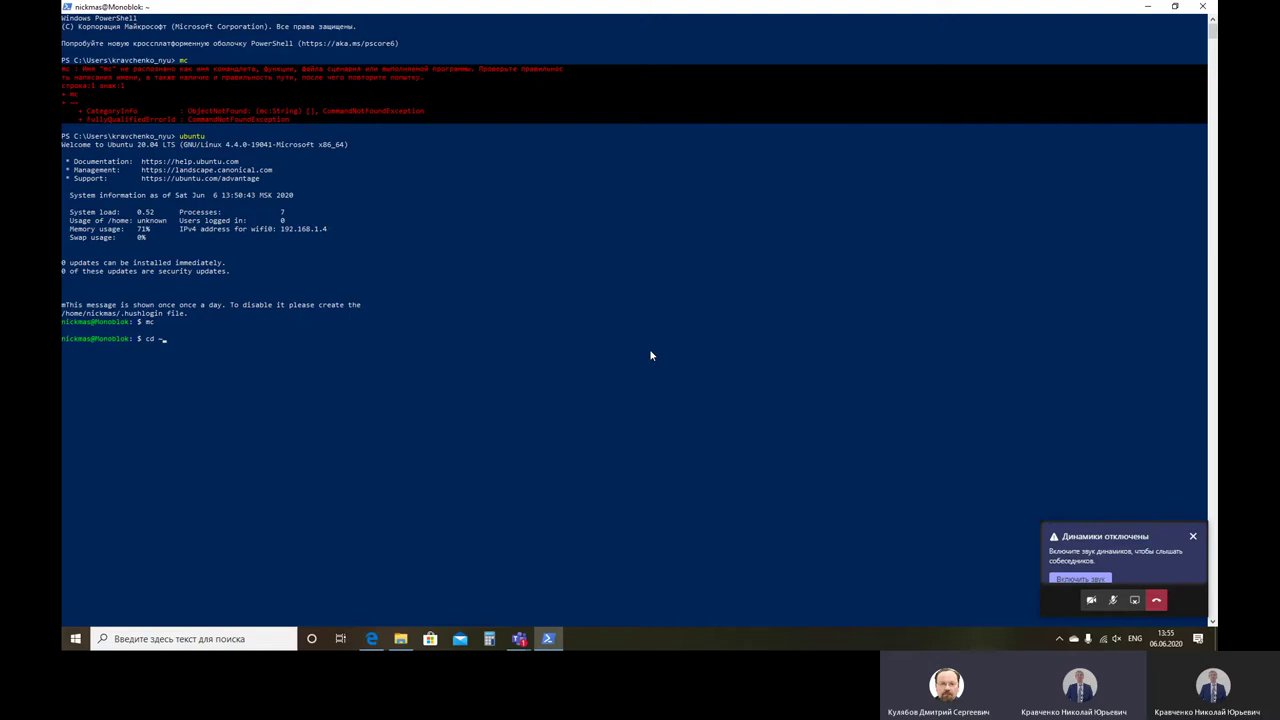
{"action": "key", "text": "Return"}
Step: Copy the soft-tex-kermit git clone line from the Teams chat and paste it at the terminal prompt
{"action": "left_click", "coordinate": [1190, 597]}
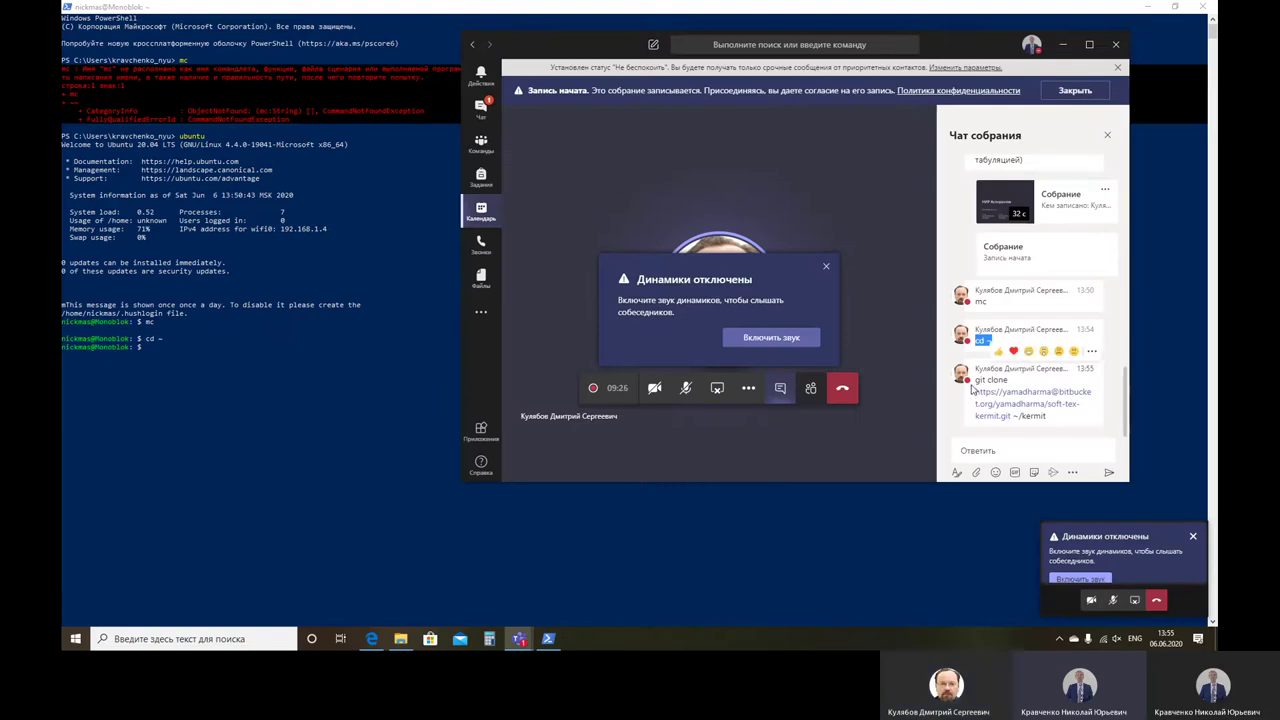
{"action": "left_click_drag", "start_coordinate": [977, 381], "coordinate": [1056, 426]}
{"action": "key", "text": "super+c"}
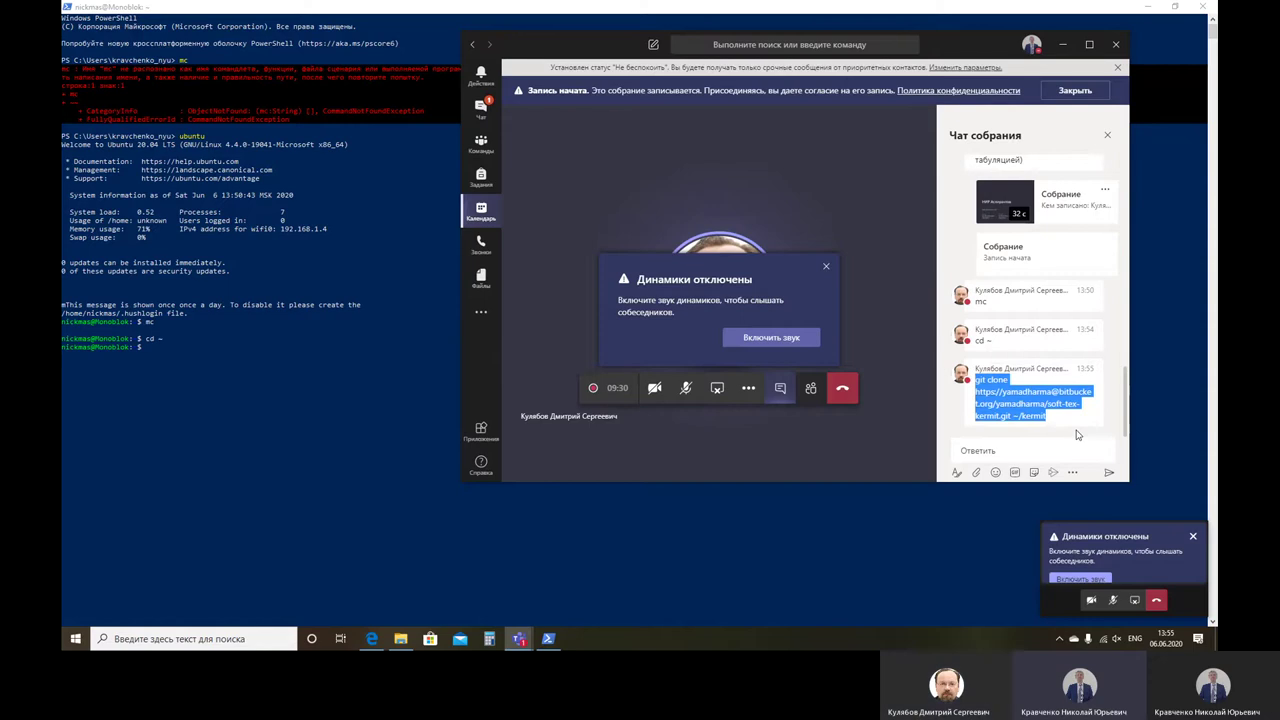
{"action": "left_click", "coordinate": [186, 454]}
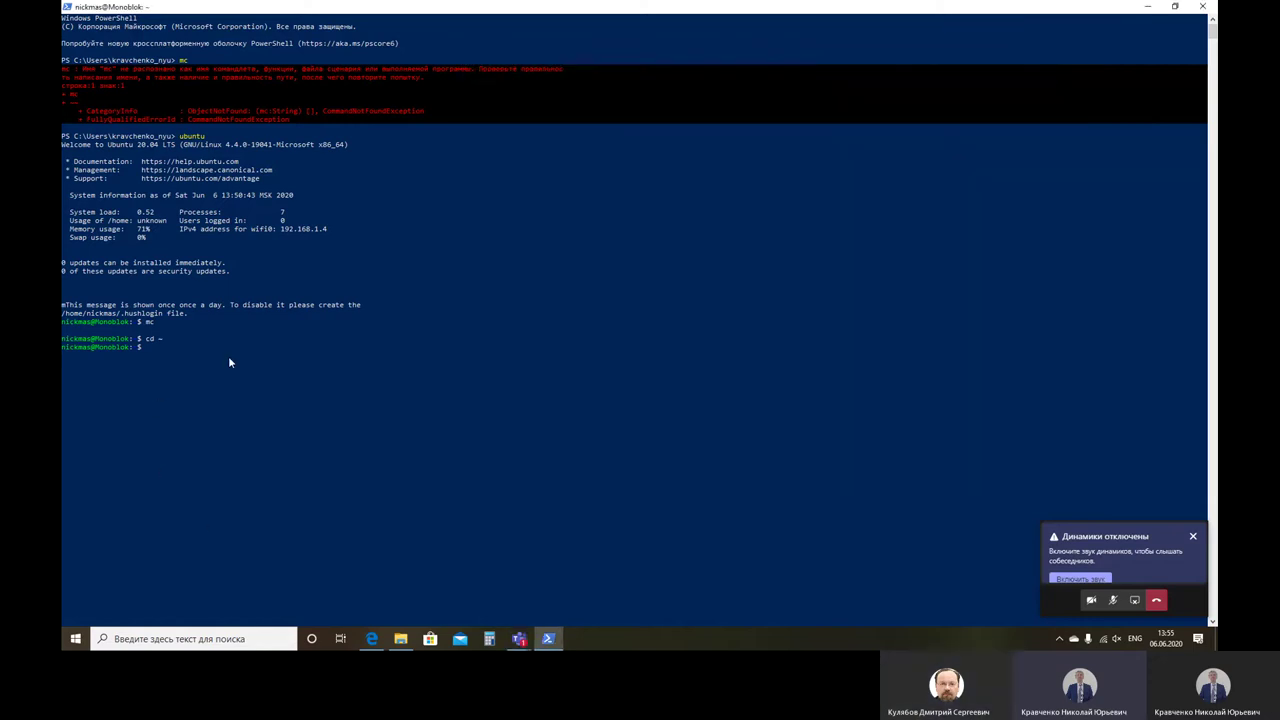
{"action": "left_click", "coordinate": [67, 7]}
{"action": "mouse_move", "coordinate": [110, 106]}
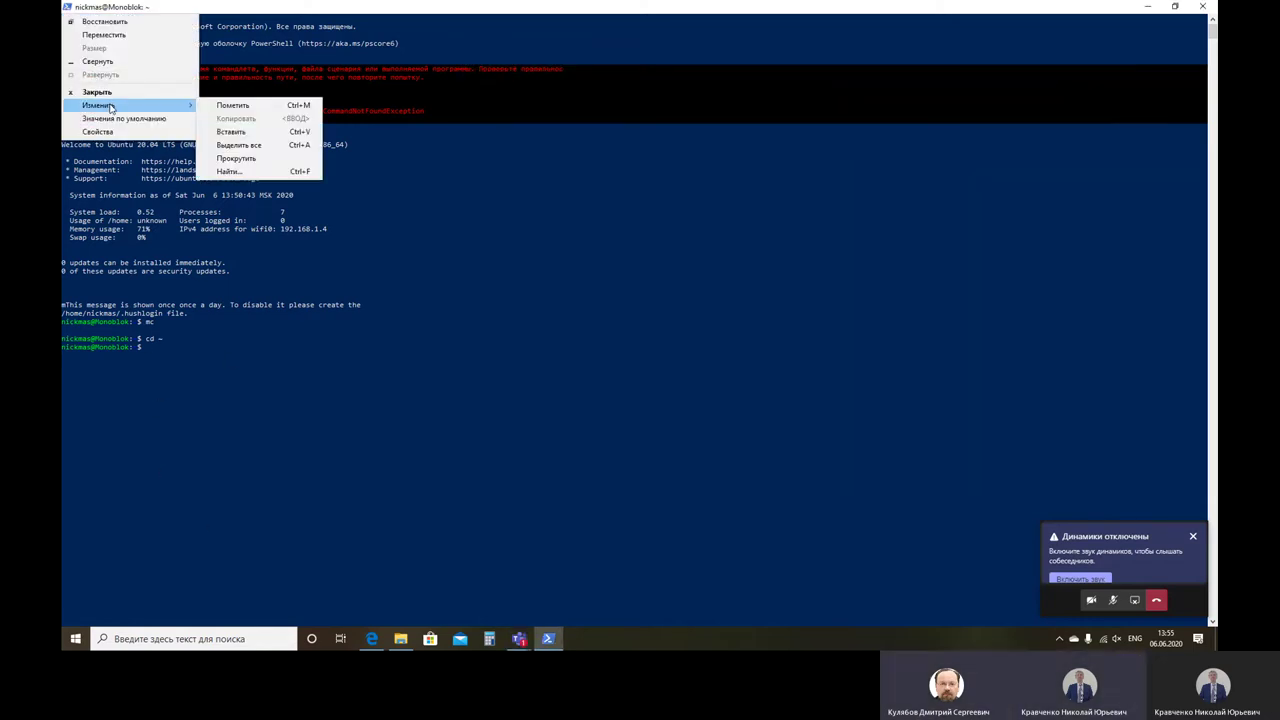
{"action": "left_click", "coordinate": [257, 134]}
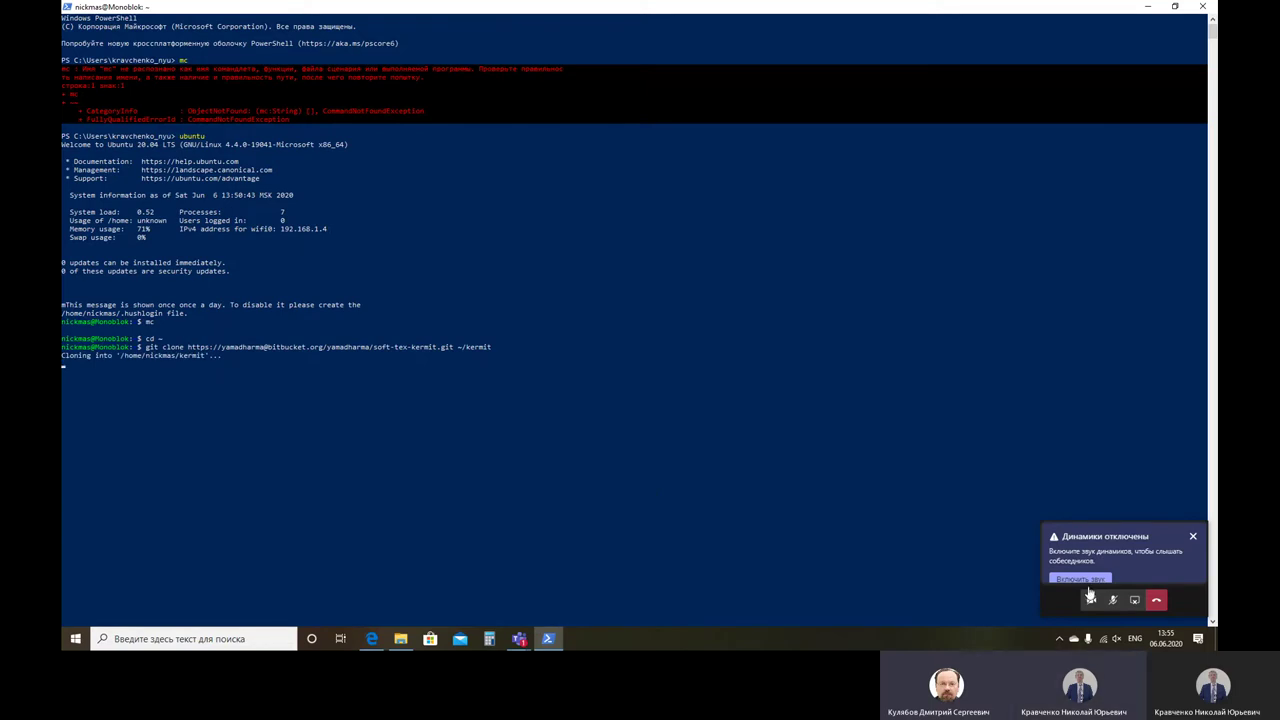
Step: Watch the soft-tex-kermit clone finish in the terminal, then bring the Teams meeting chat forward
{"action": "left_click", "coordinate": [1178, 606]}
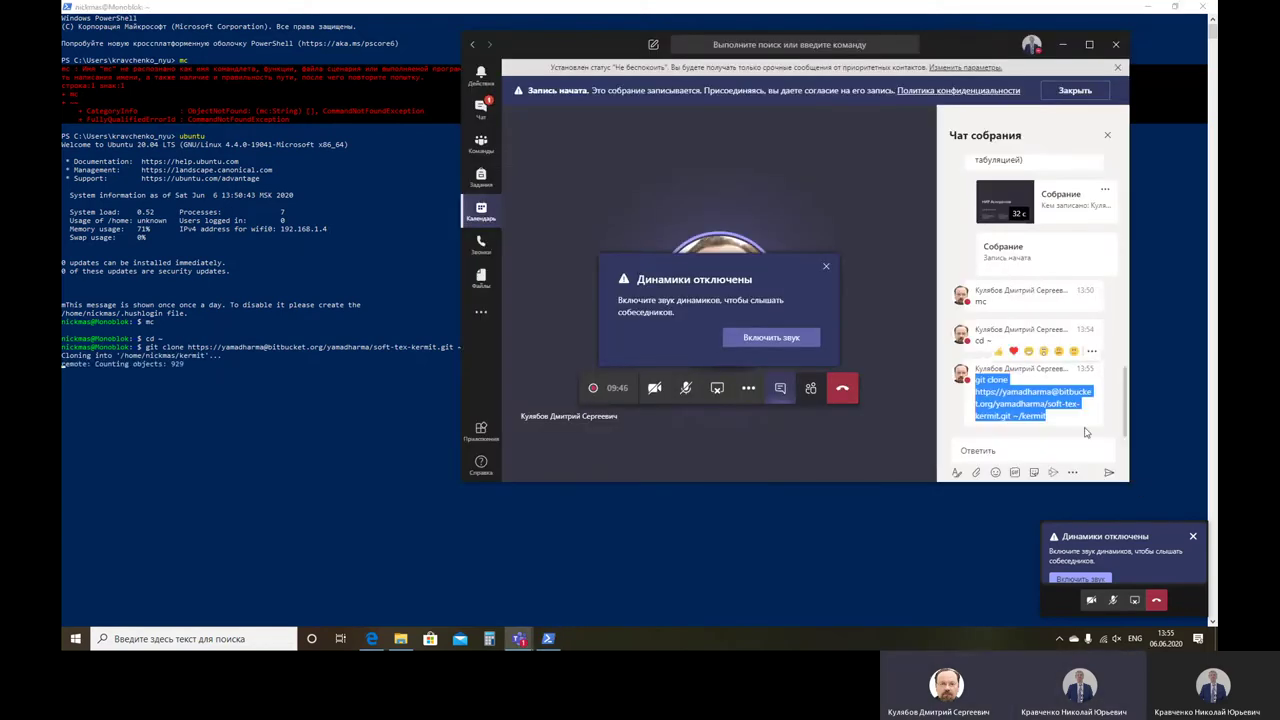
{"action": "left_click", "coordinate": [947, 537]}
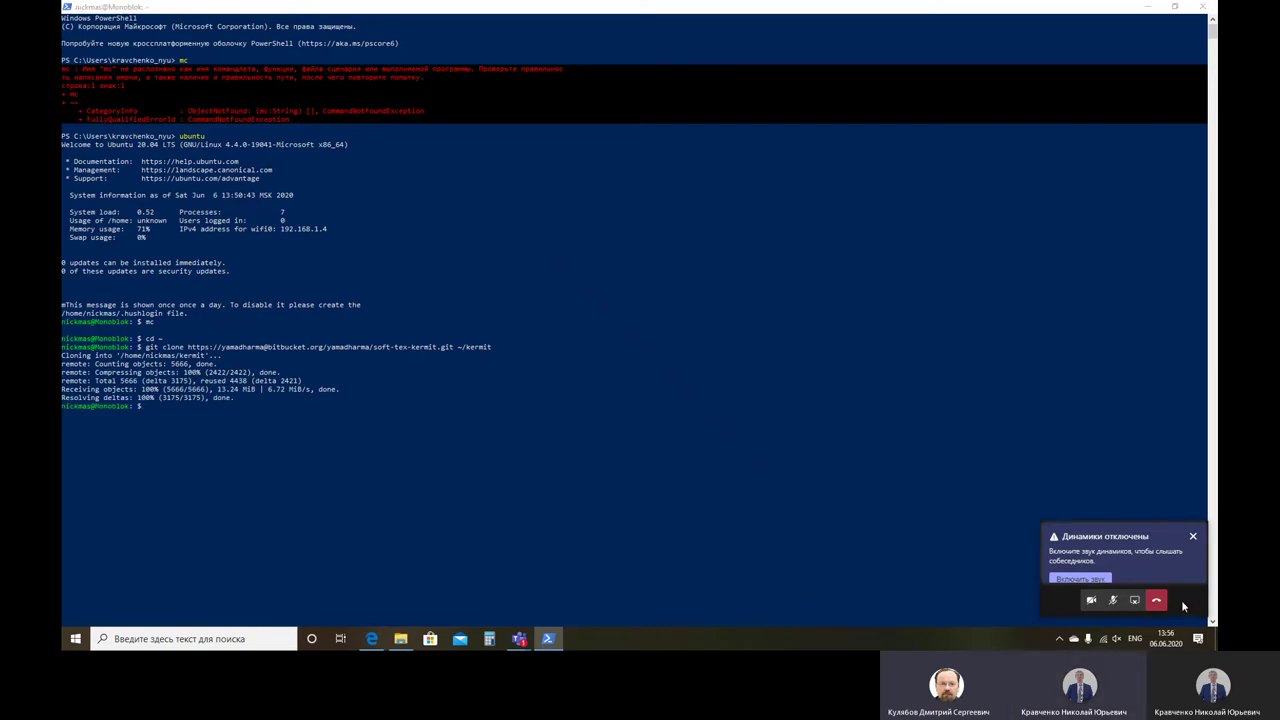
{"action": "left_click", "coordinate": [1188, 605]}
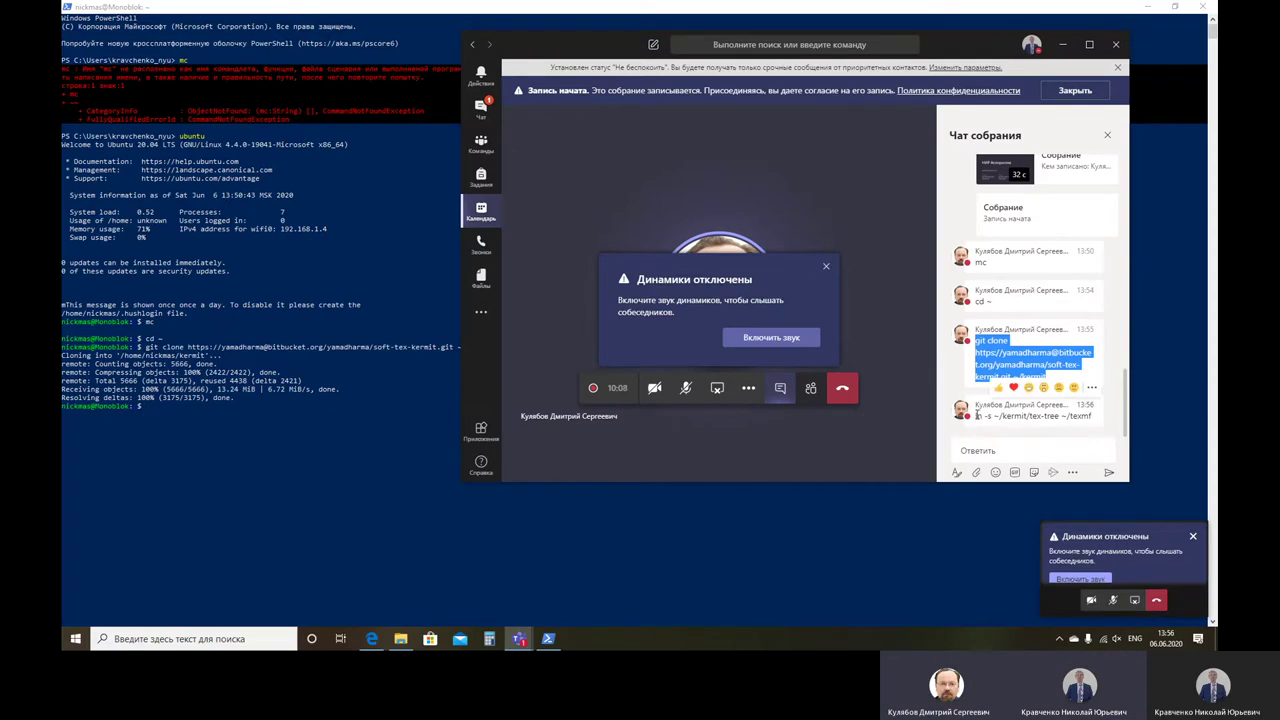
Step: Run ln -s ~/kermit/tex-tree ~/texmf copied from the Teams chat, then start typing a cd command
{"action": "left_click_drag", "start_coordinate": [975, 418], "coordinate": [1110, 428]}
{"action": "key", "text": "super+c"}
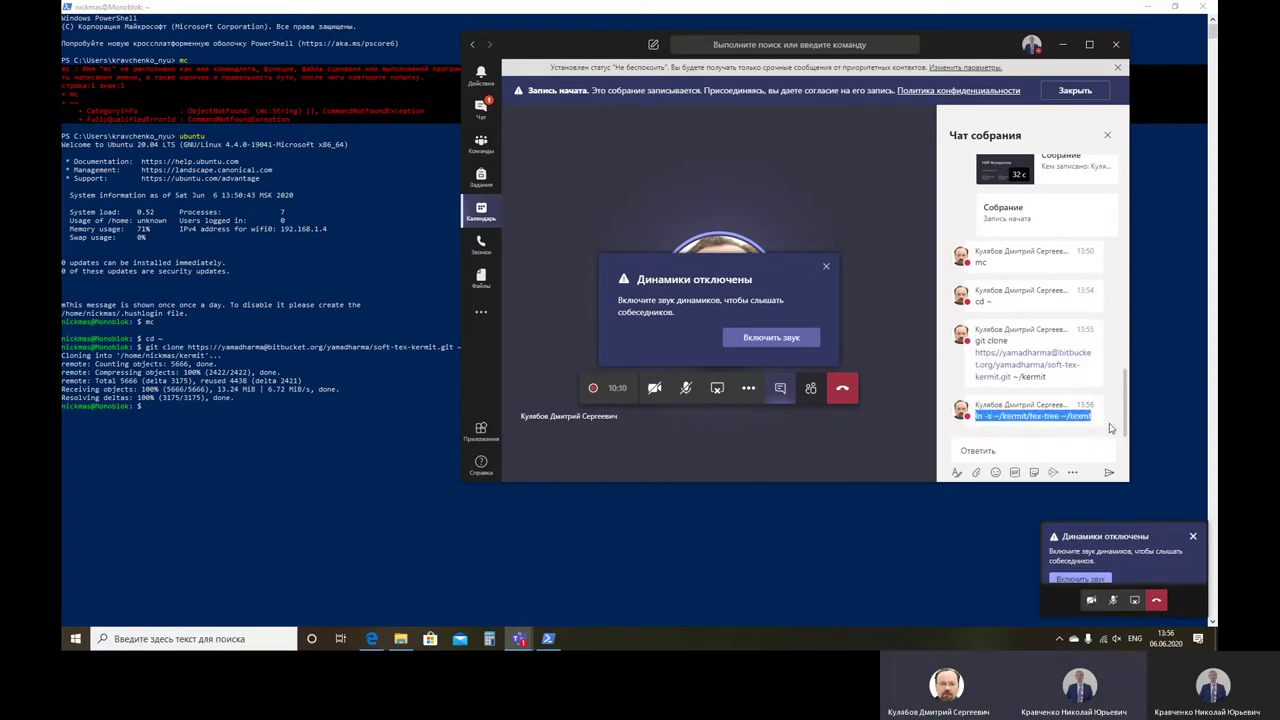
{"action": "left_click", "coordinate": [157, 452]}
{"action": "left_click", "coordinate": [67, 7]}
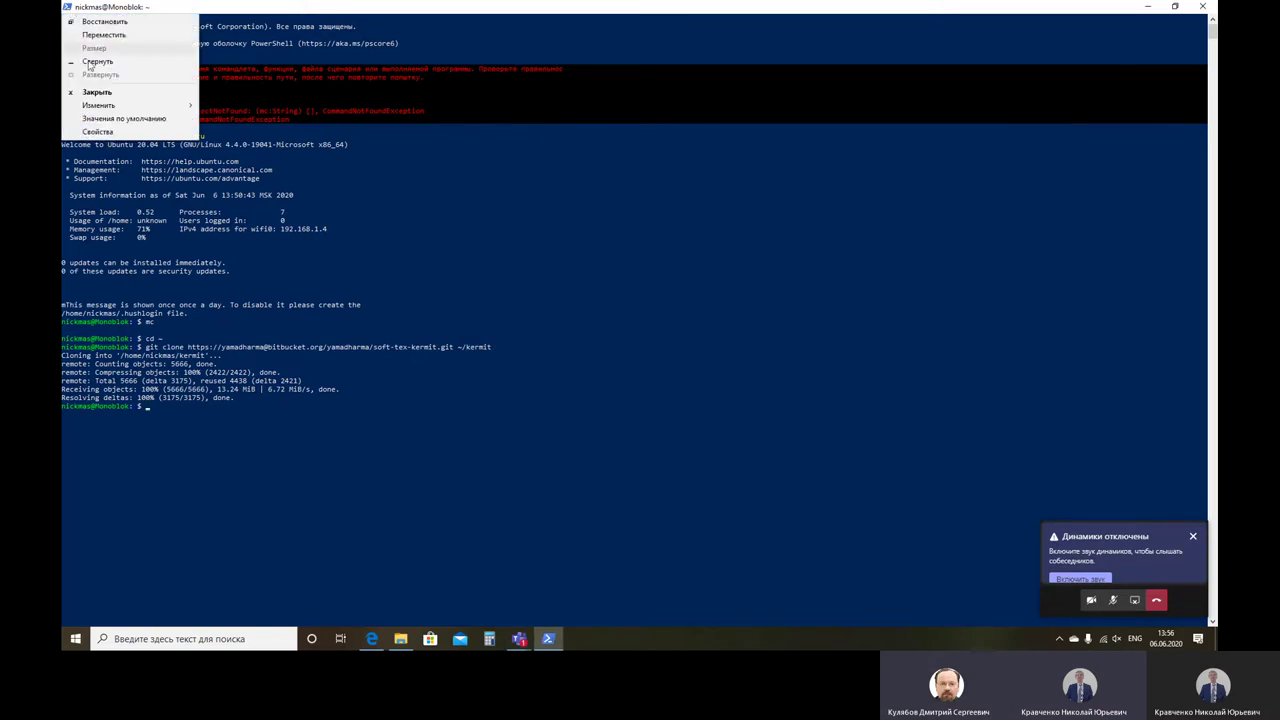
{"action": "mouse_move", "coordinate": [110, 108]}
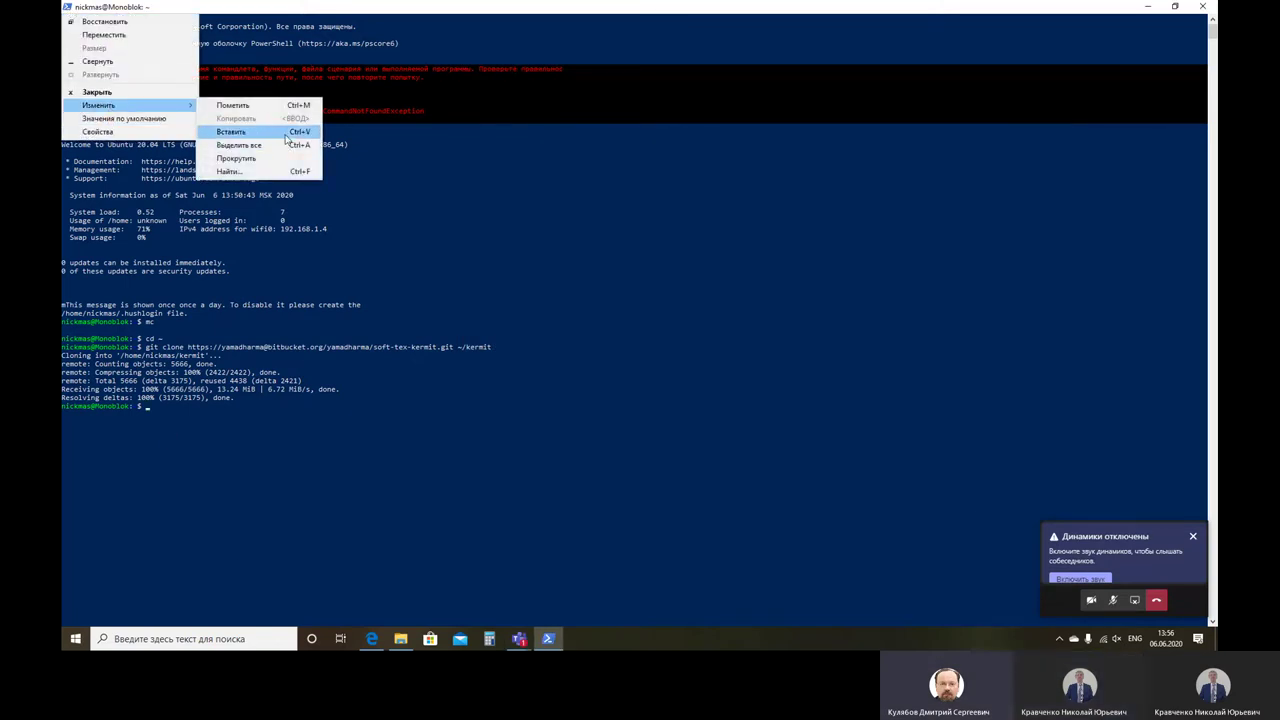
{"action": "left_click", "coordinate": [286, 130]}
{"action": "key", "text": "Return"}
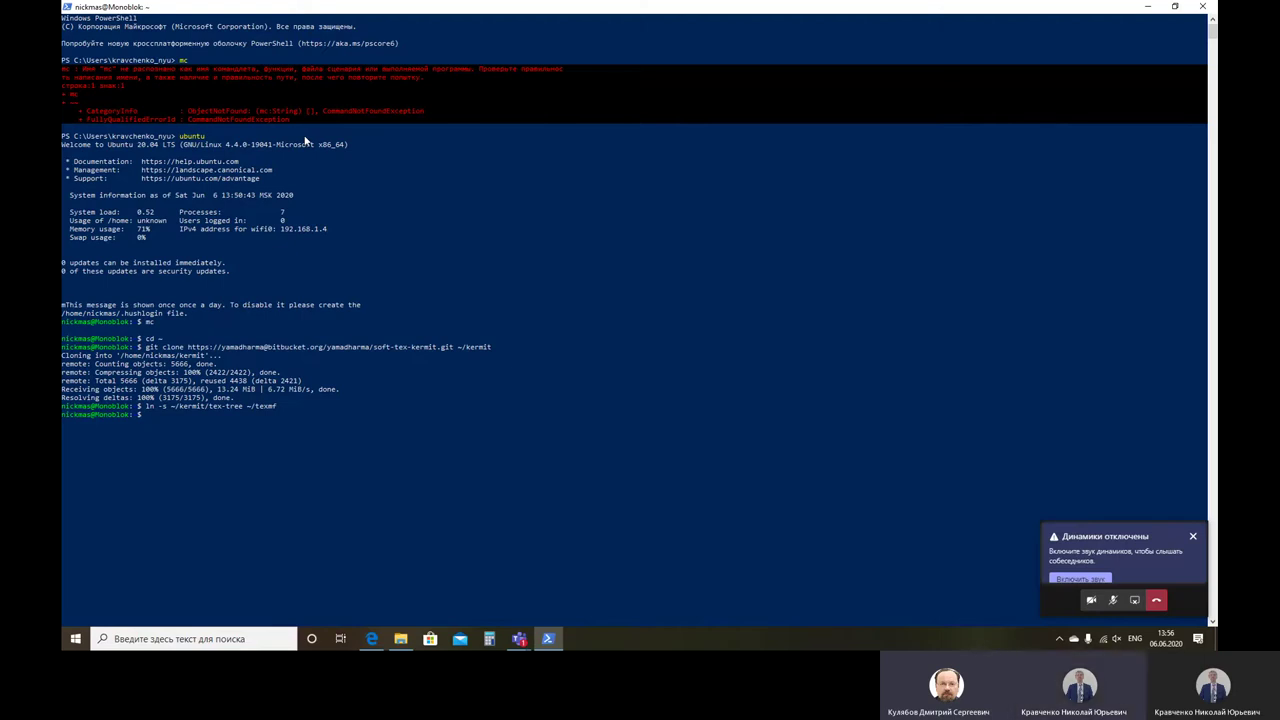
{"action": "type", "text": "cd qwor"}
Step: Clear the mistyped text and run cd ~/work, pasted from the Teams chat
{"action": "key", "text": "BackSpace"}
{"action": "key", "text": "BackSpace"}
{"action": "key", "text": "BackSpace"}
{"action": "key", "text": "BackSpace"}
{"action": "key", "text": "BackSpace"}
{"action": "left_click", "coordinate": [1192, 599]}
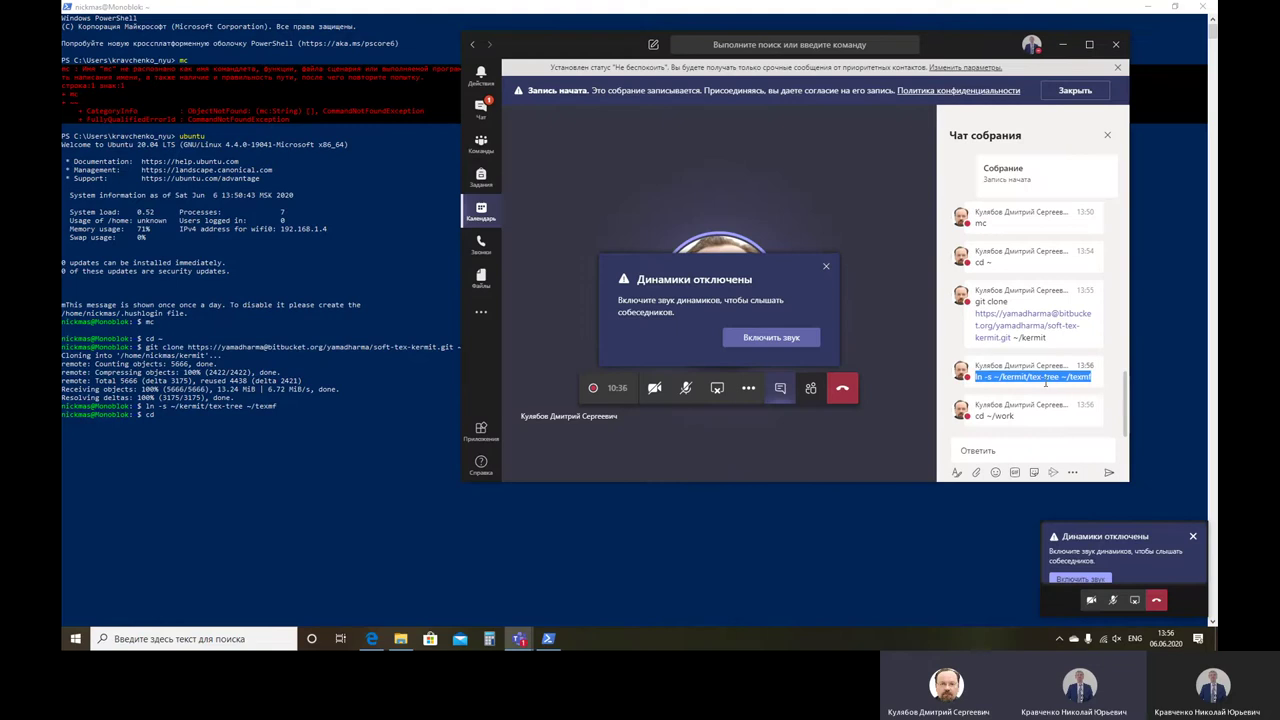
{"action": "left_click_drag", "start_coordinate": [977, 416], "coordinate": [1021, 424]}
{"action": "key", "text": "super+c"}
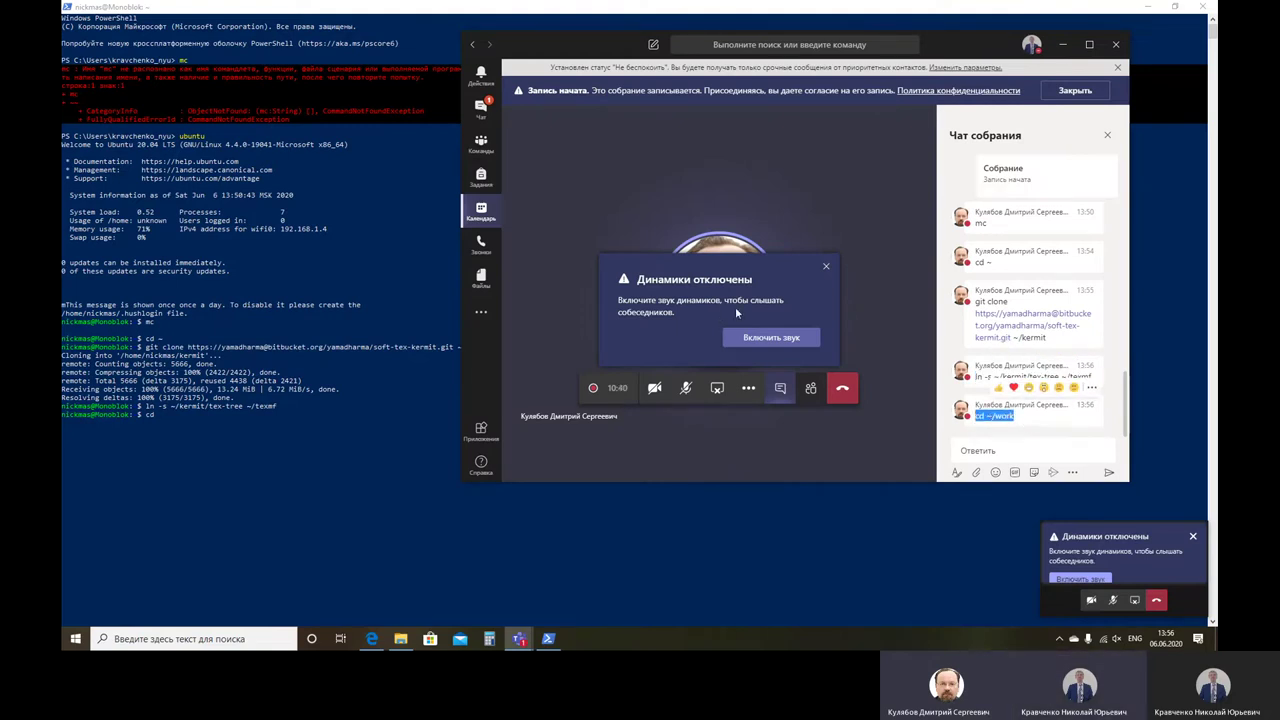
{"action": "left_click", "coordinate": [192, 426]}
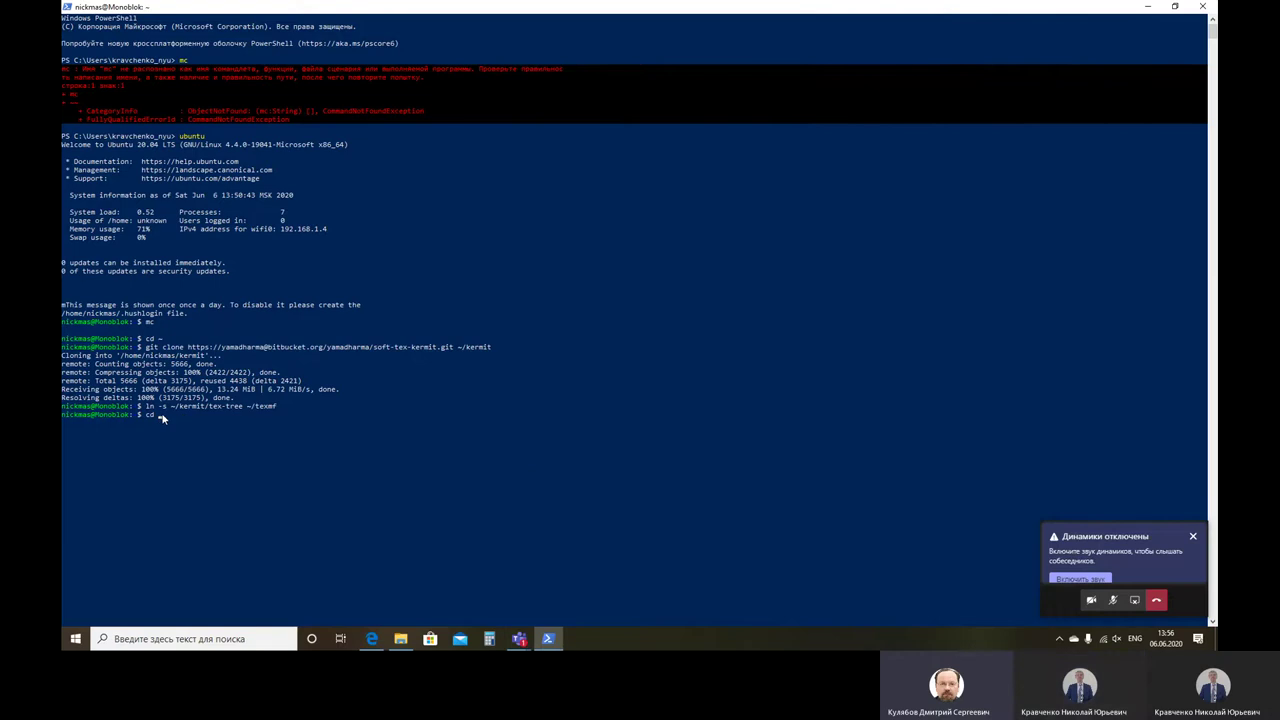
{"action": "key", "text": "BackSpace"}
{"action": "key", "text": "BackSpace"}
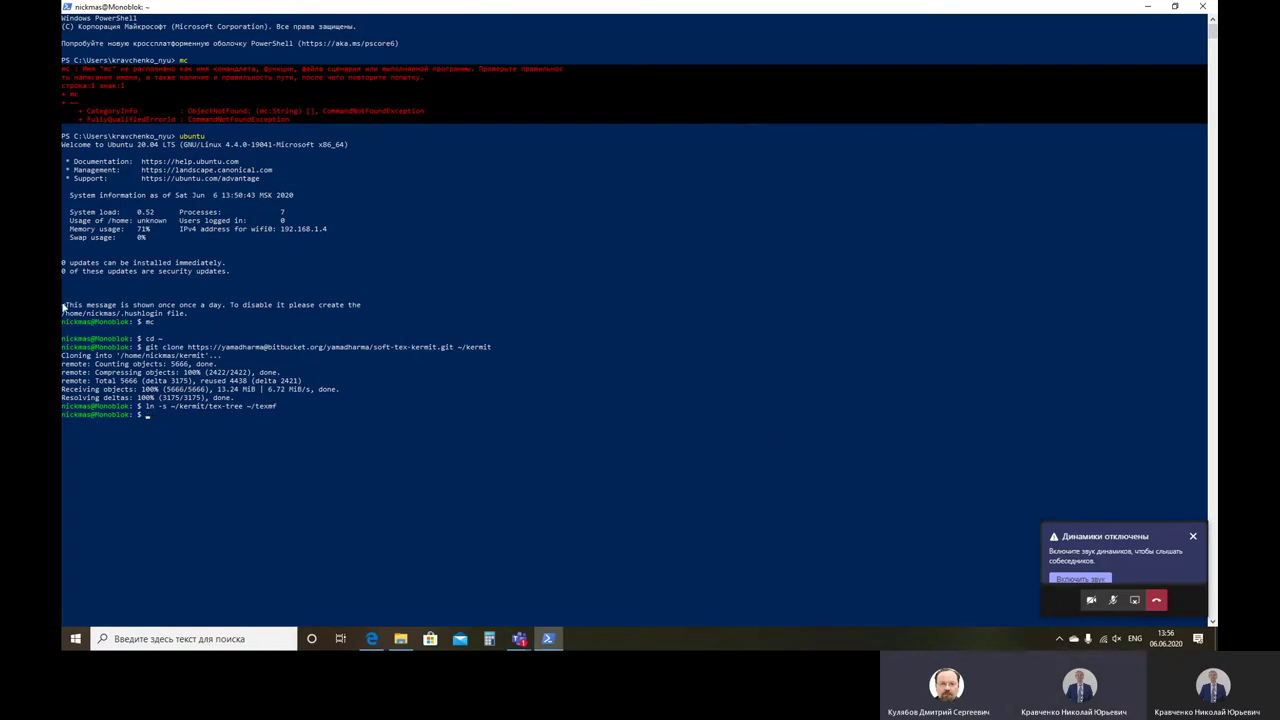
{"action": "left_click", "coordinate": [66, 7]}
{"action": "mouse_move", "coordinate": [104, 106]}
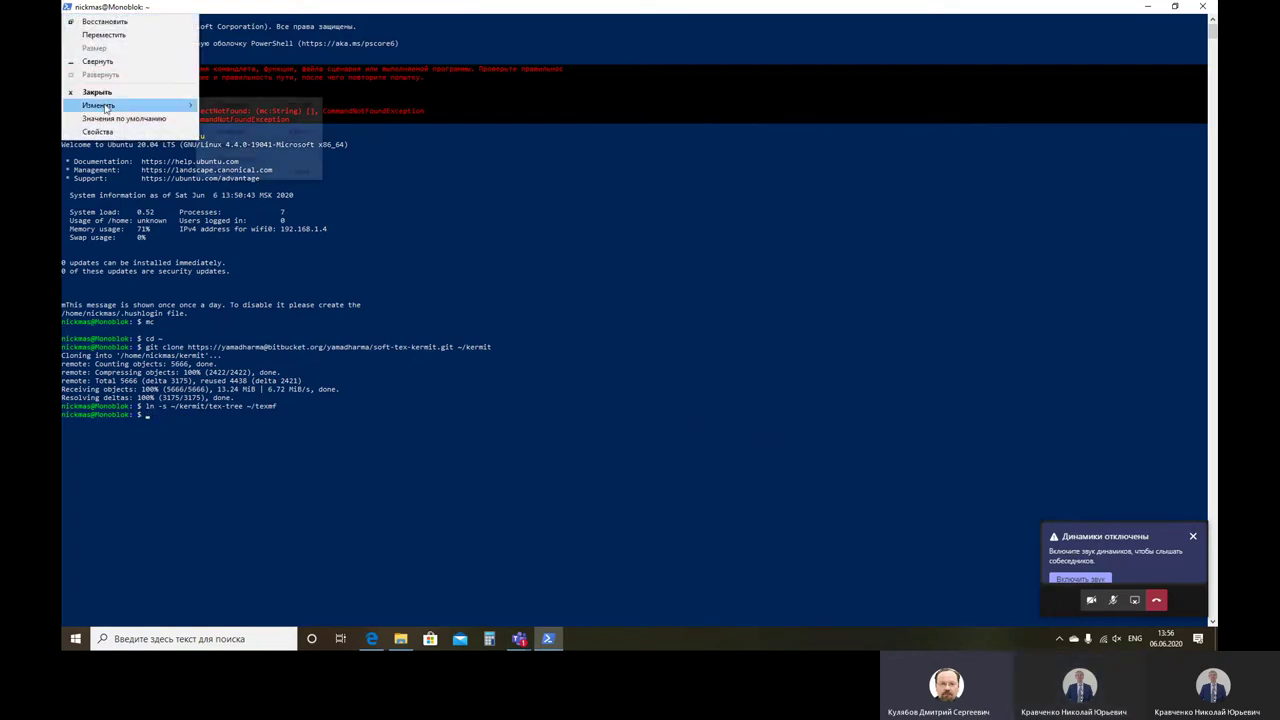
{"action": "left_click", "coordinate": [244, 134]}
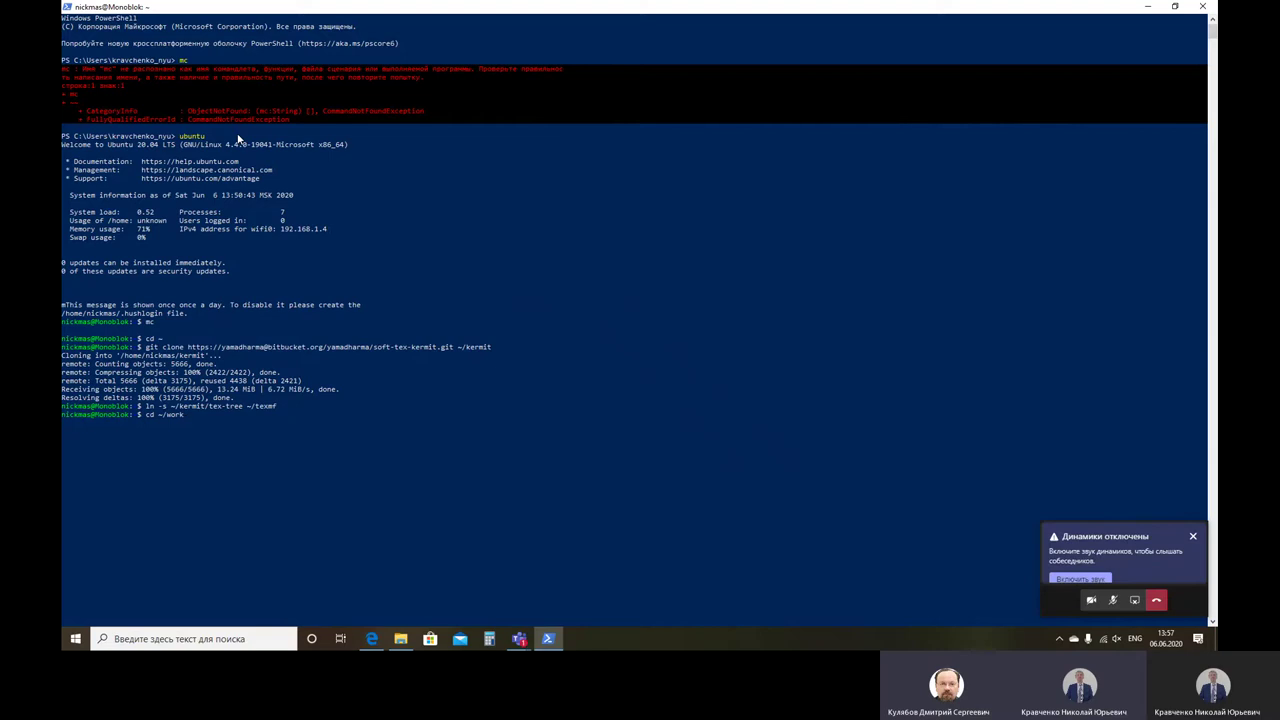
{"action": "key", "text": "Return"}
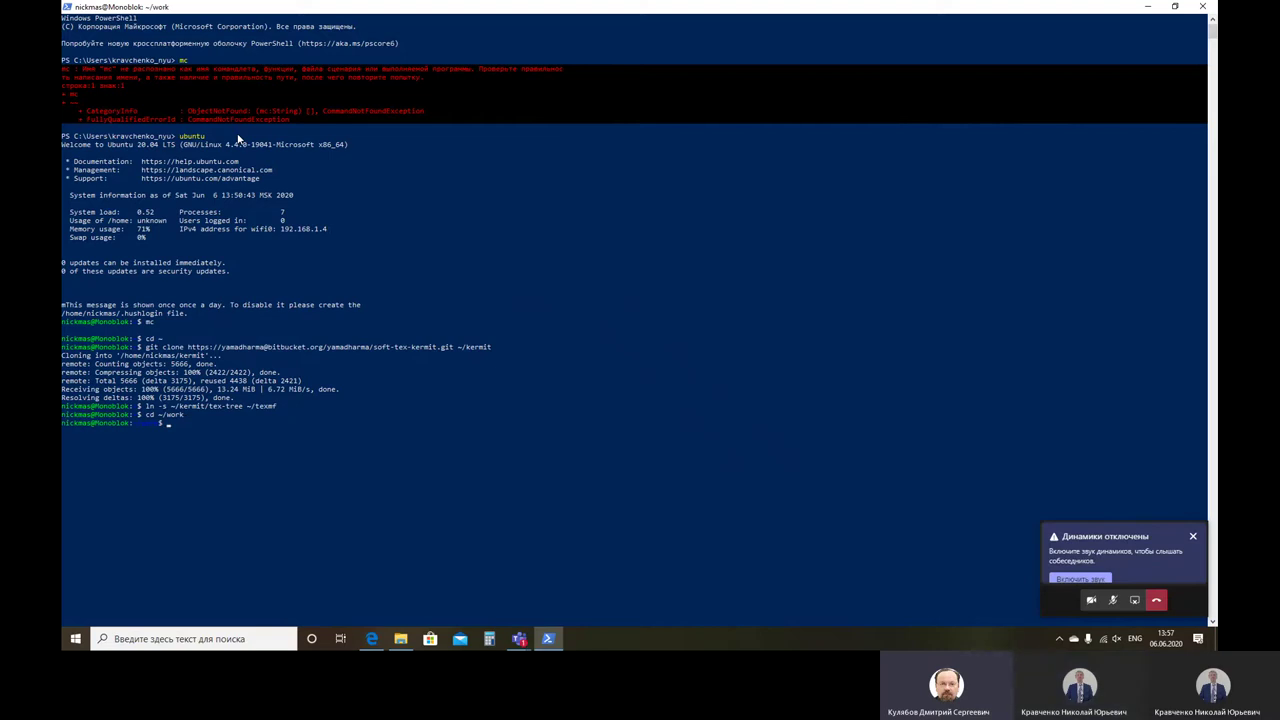
Step: Paste and run the thesis-phd-kravchenko git clone into phd, answering yes to trust bitbucket.org
{"action": "left_click", "coordinate": [1188, 606]}
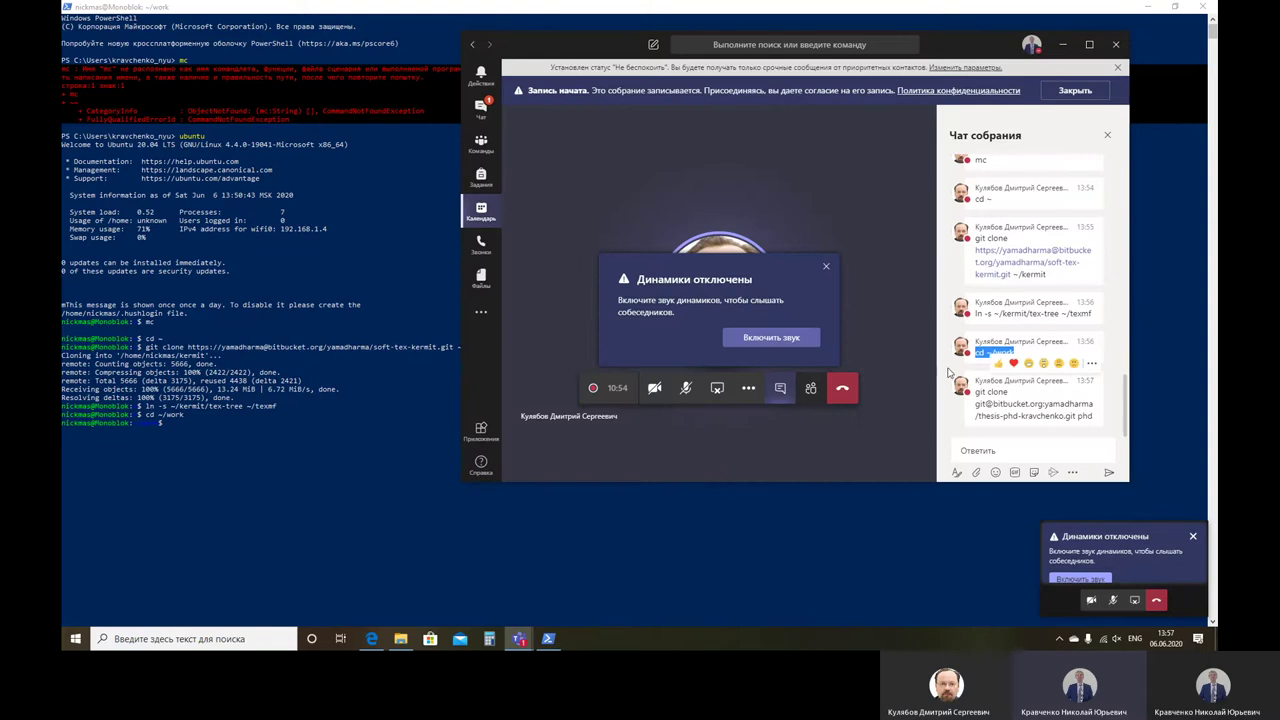
{"action": "mouse_move", "coordinate": [977, 392]}
{"action": "left_mouse_down"}
{"action": "mouse_move", "coordinate": [1092, 420]}
{"action": "mouse_move", "coordinate": [1086, 442]}
{"action": "left_mouse_up"}
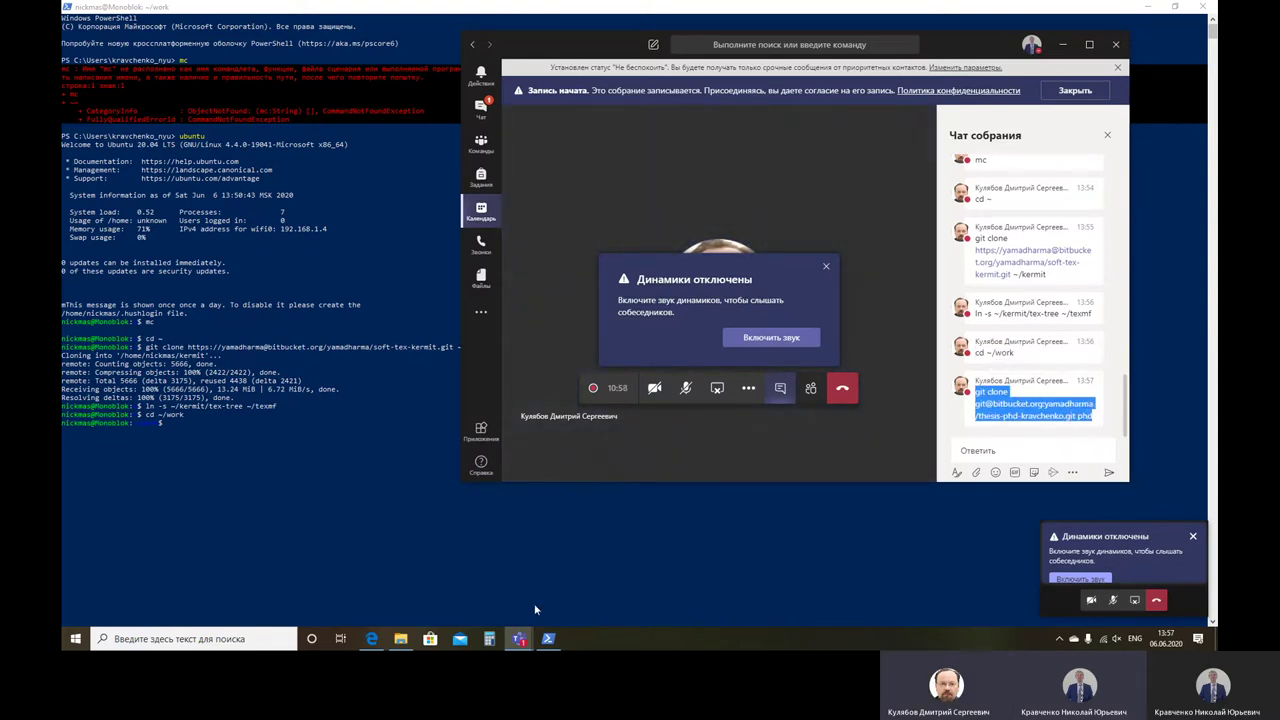
{"action": "left_click", "coordinate": [170, 468]}
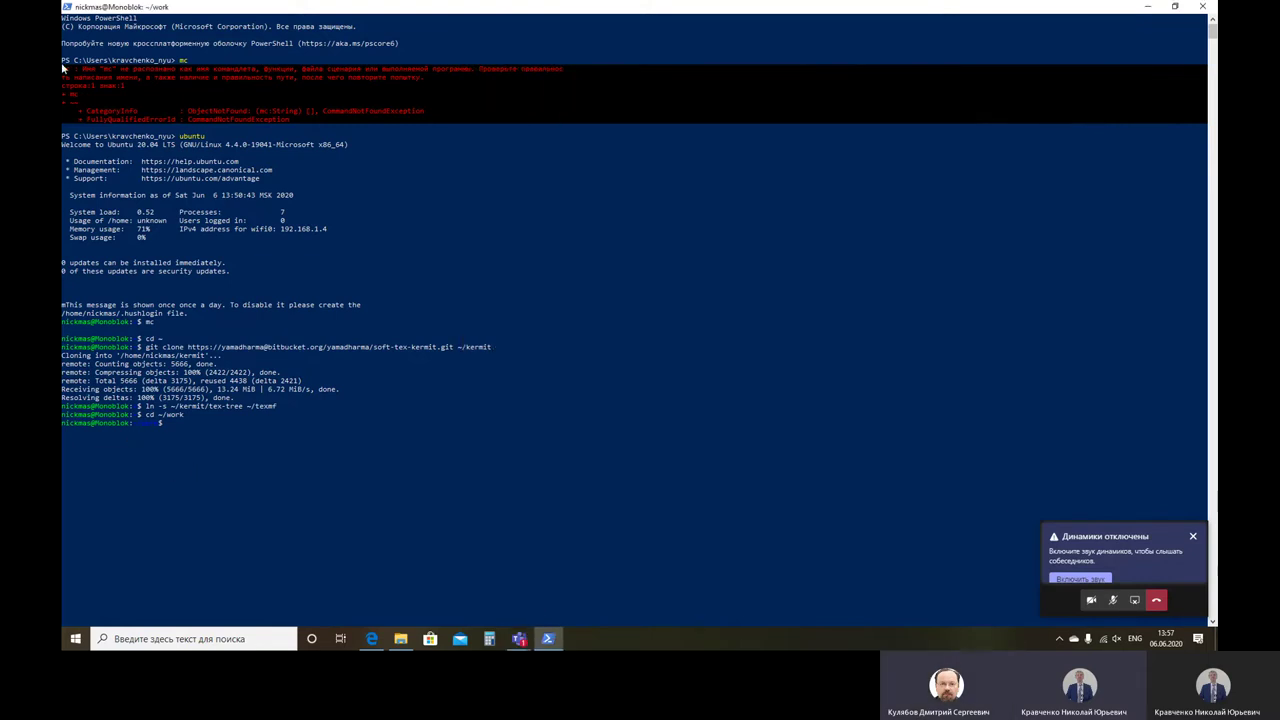
{"action": "left_click", "coordinate": [68, 8]}
{"action": "mouse_move", "coordinate": [120, 105]}
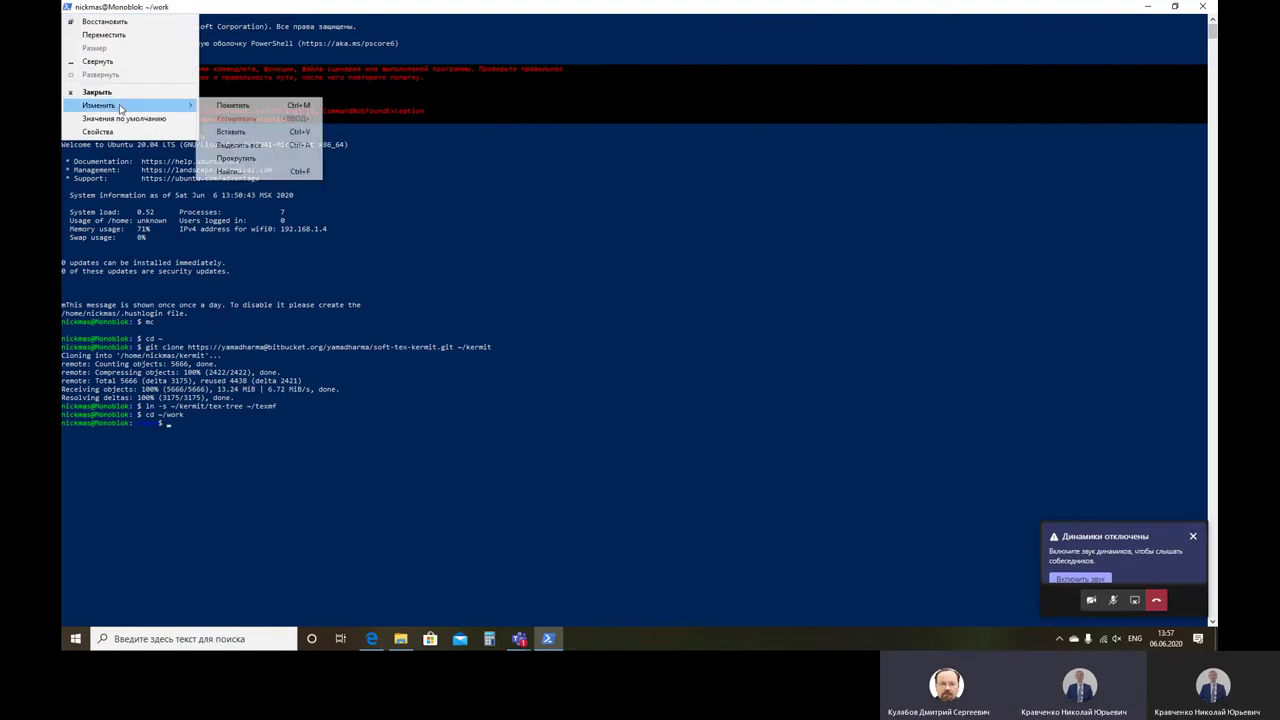
{"action": "left_click", "coordinate": [240, 131]}
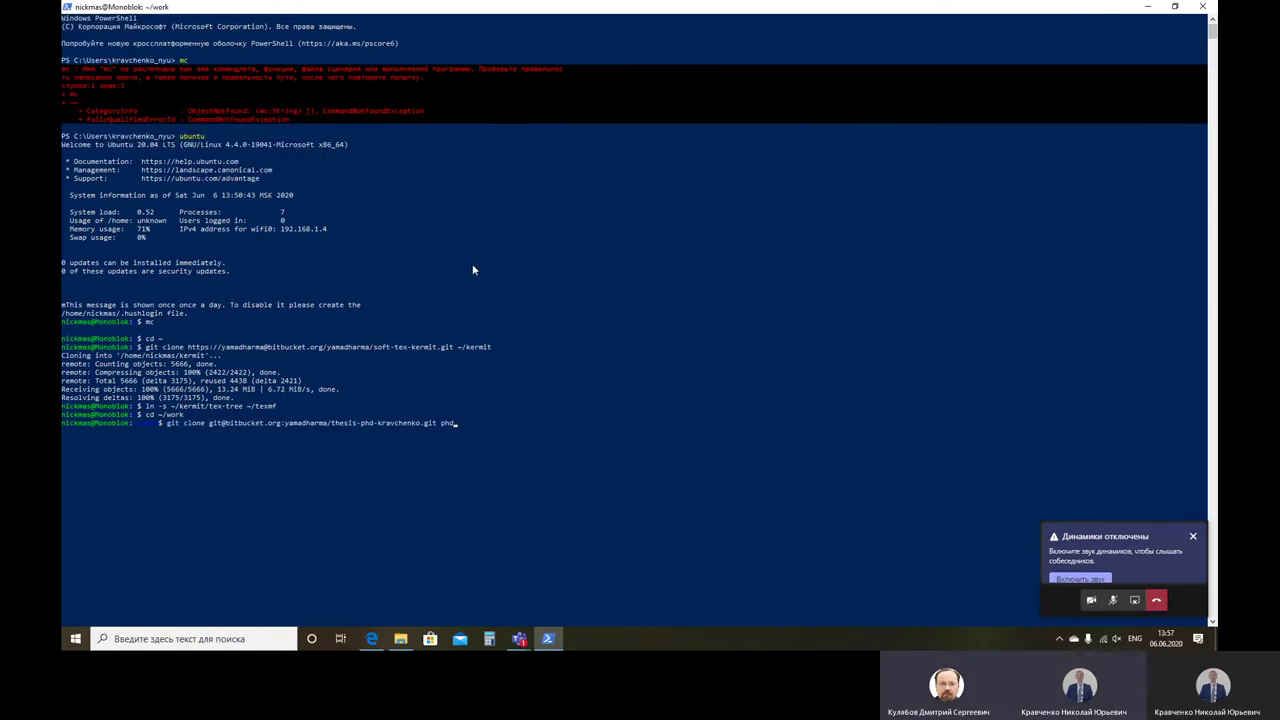
{"action": "key", "text": "Return"}
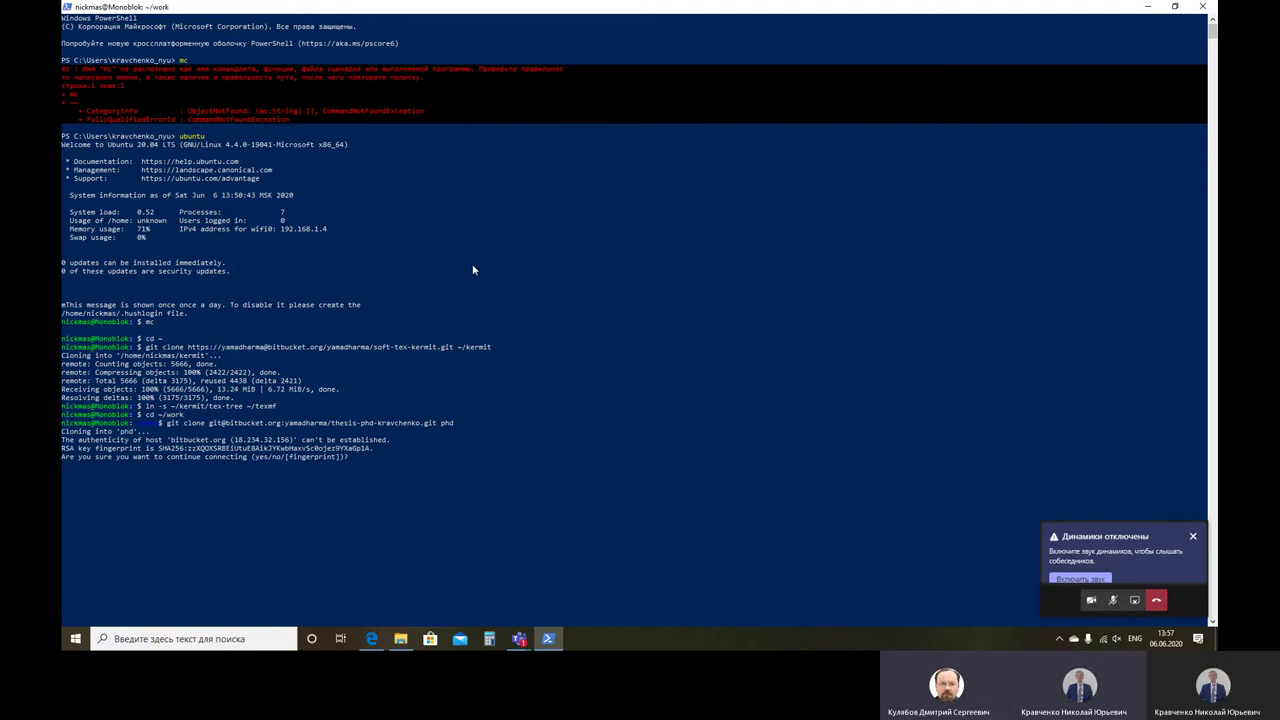
{"action": "type", "text": "yes"}
{"action": "key", "text": "Return"}
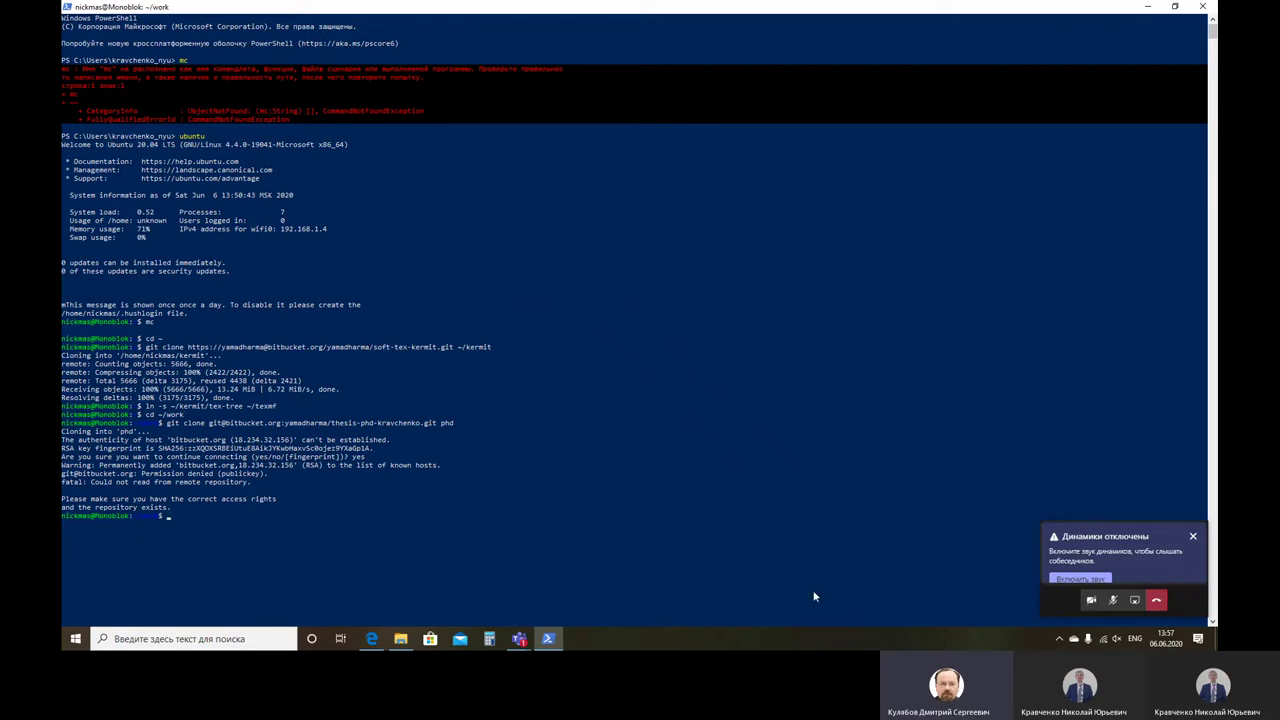
Step: Dismiss the Teams speakers-off notice and copy the ssh-keygen -t ed25519 command from the chat
{"action": "left_click", "coordinate": [1182, 606]}
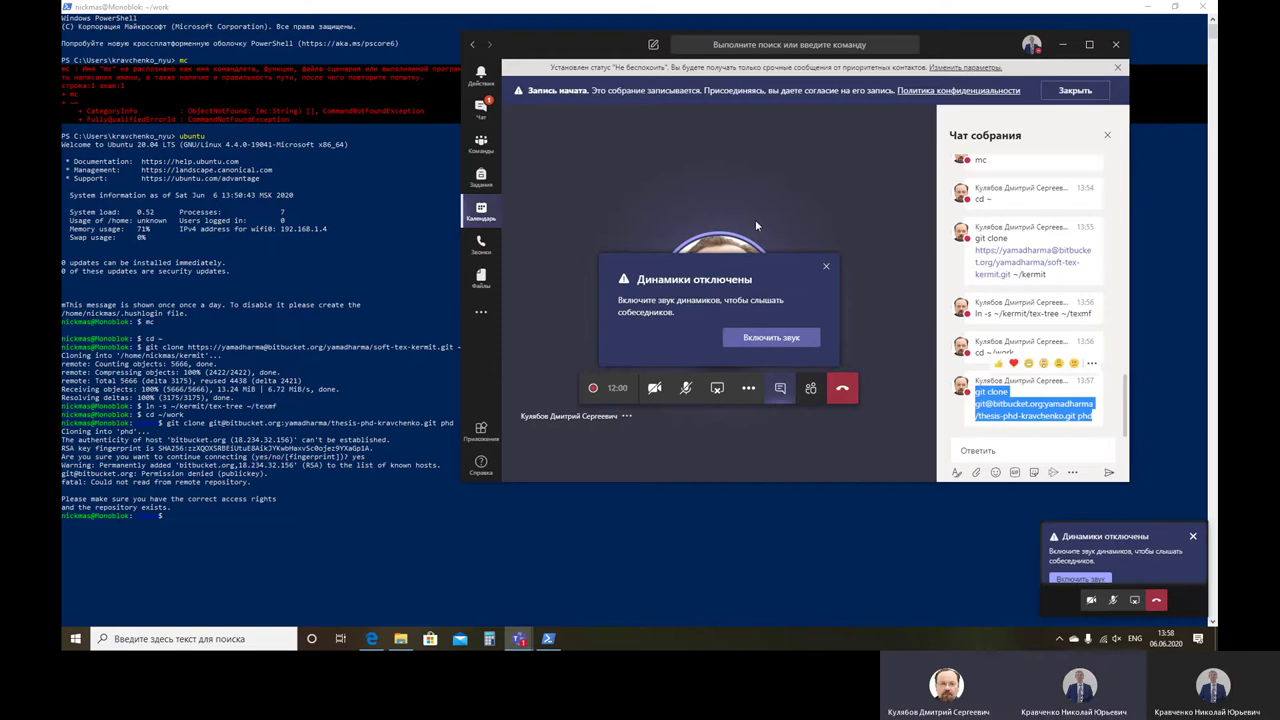
{"action": "left_click", "coordinate": [826, 268]}
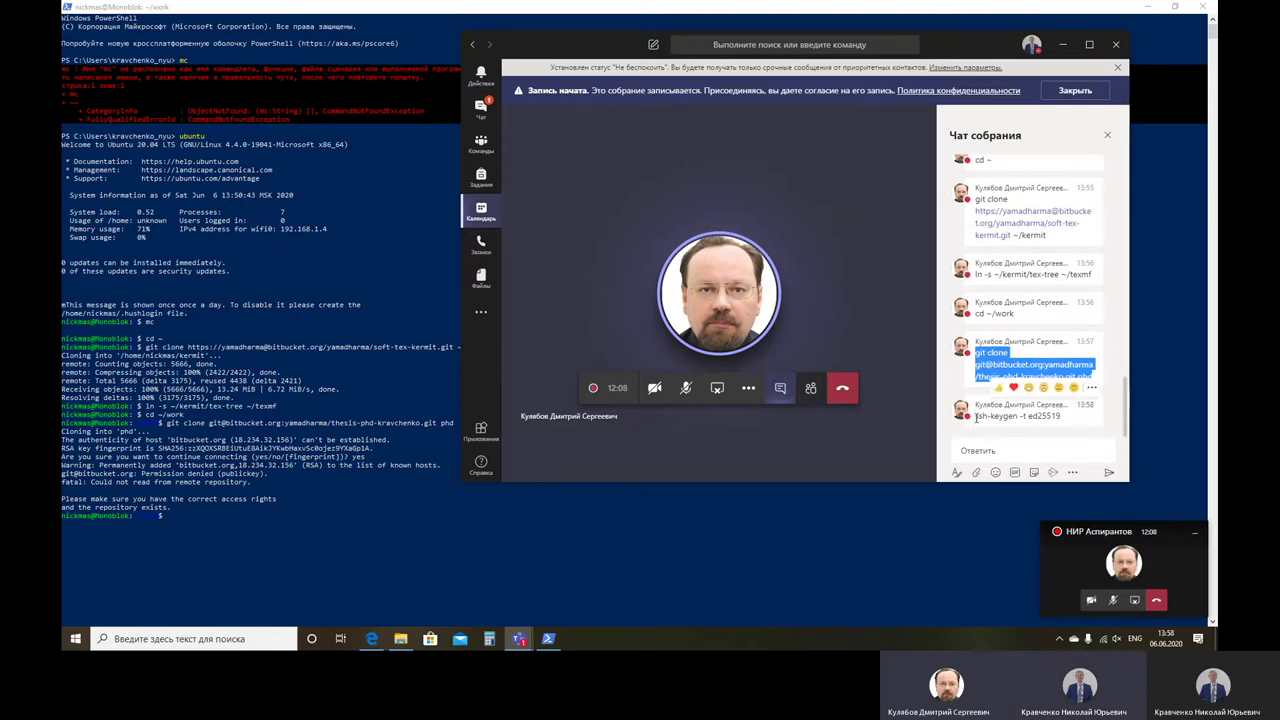
{"action": "left_click_drag", "start_coordinate": [977, 416], "coordinate": [1073, 424]}
{"action": "key", "text": "super+c"}
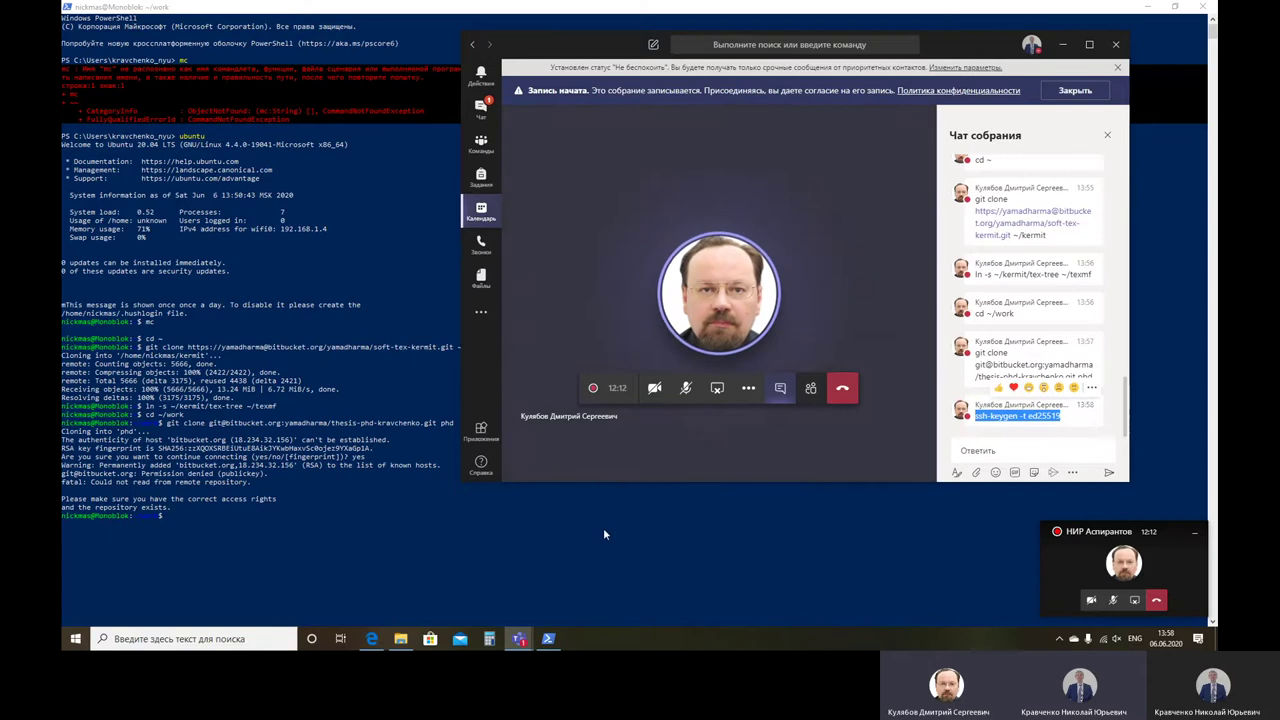
{"action": "left_click", "coordinate": [181, 515]}
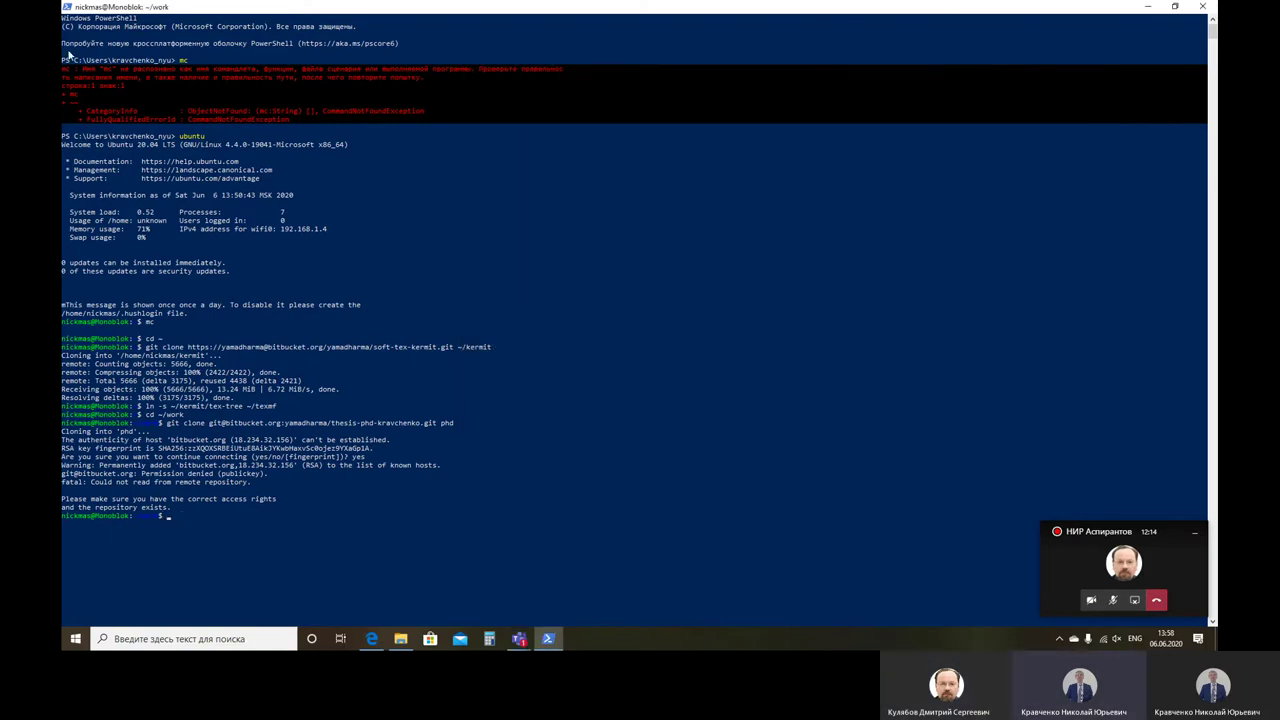
Step: Run ssh-keygen -t ed25519, keeping the default key file and an empty passphrase
{"action": "left_click", "coordinate": [67, 7]}
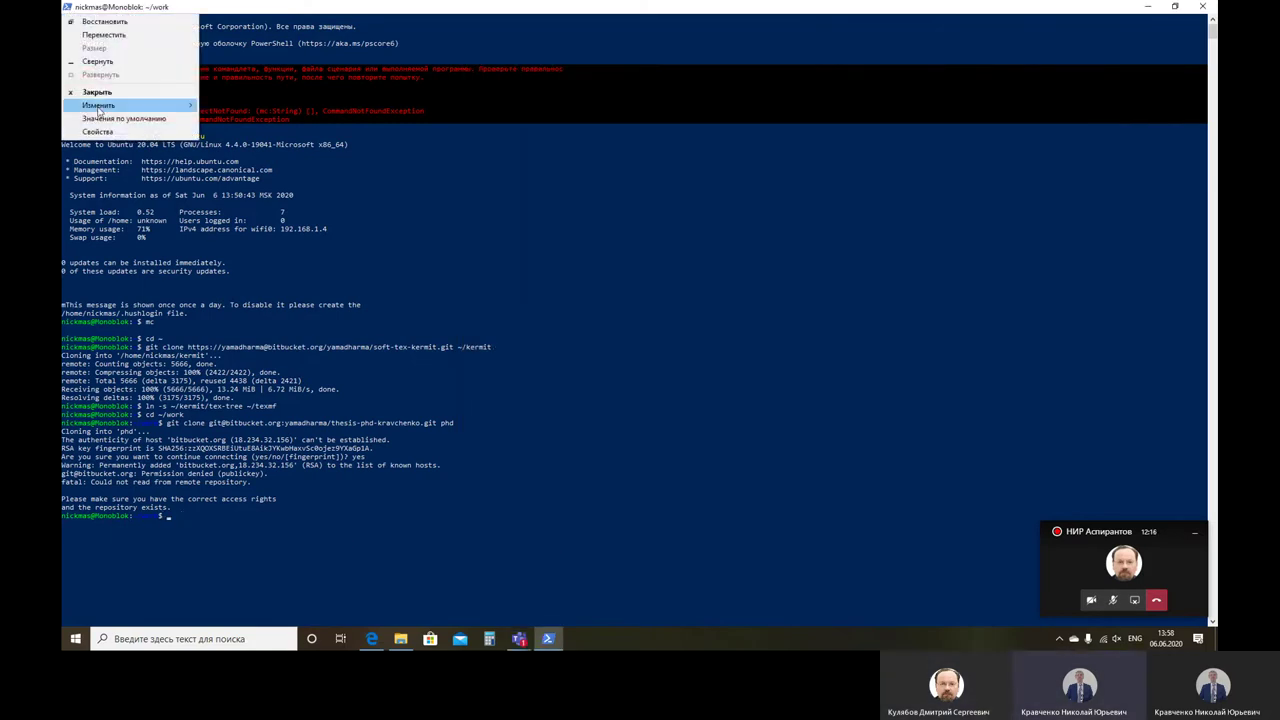
{"action": "mouse_move", "coordinate": [100, 106]}
{"action": "left_click", "coordinate": [231, 131]}
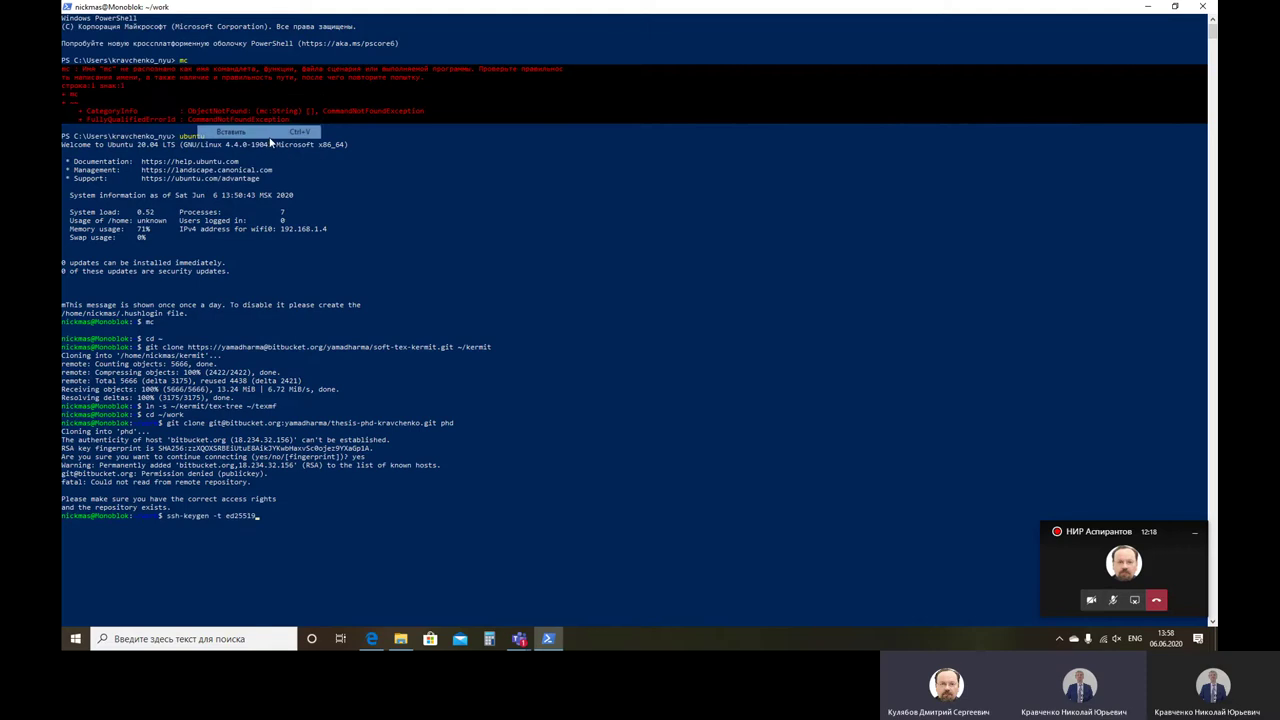
{"action": "key", "text": "Return"}
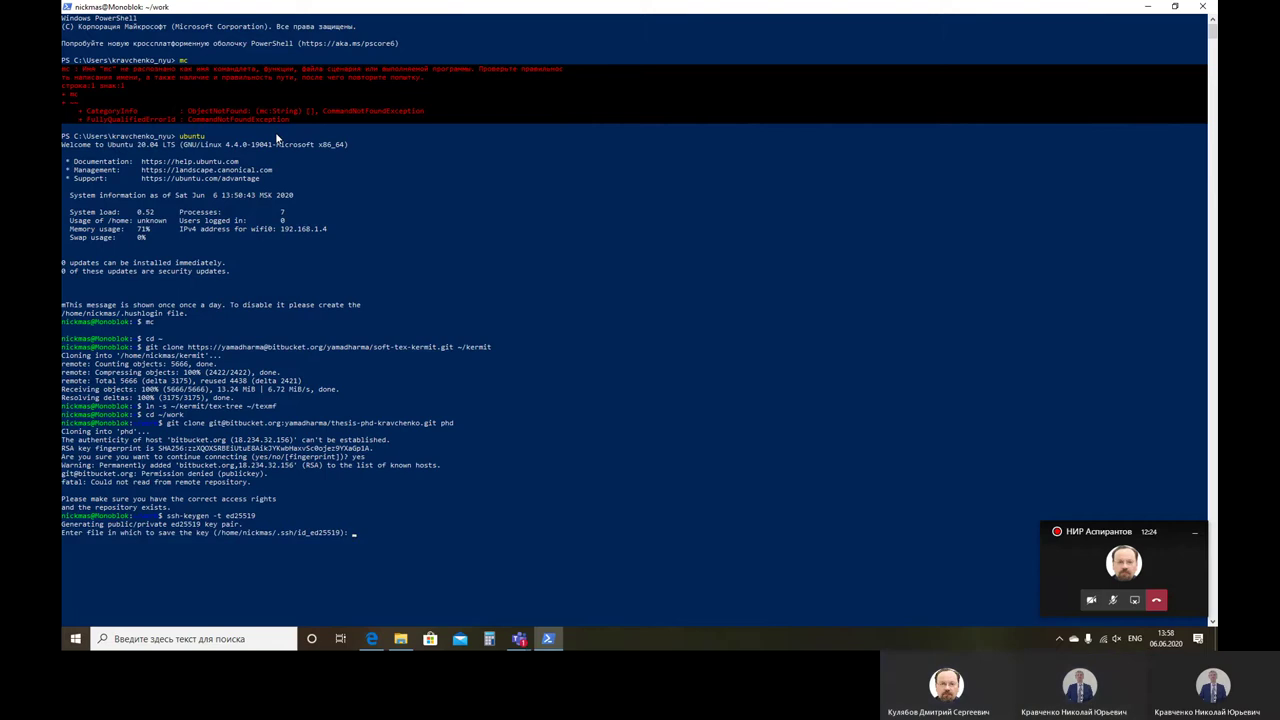
{"action": "key", "text": "Return"}
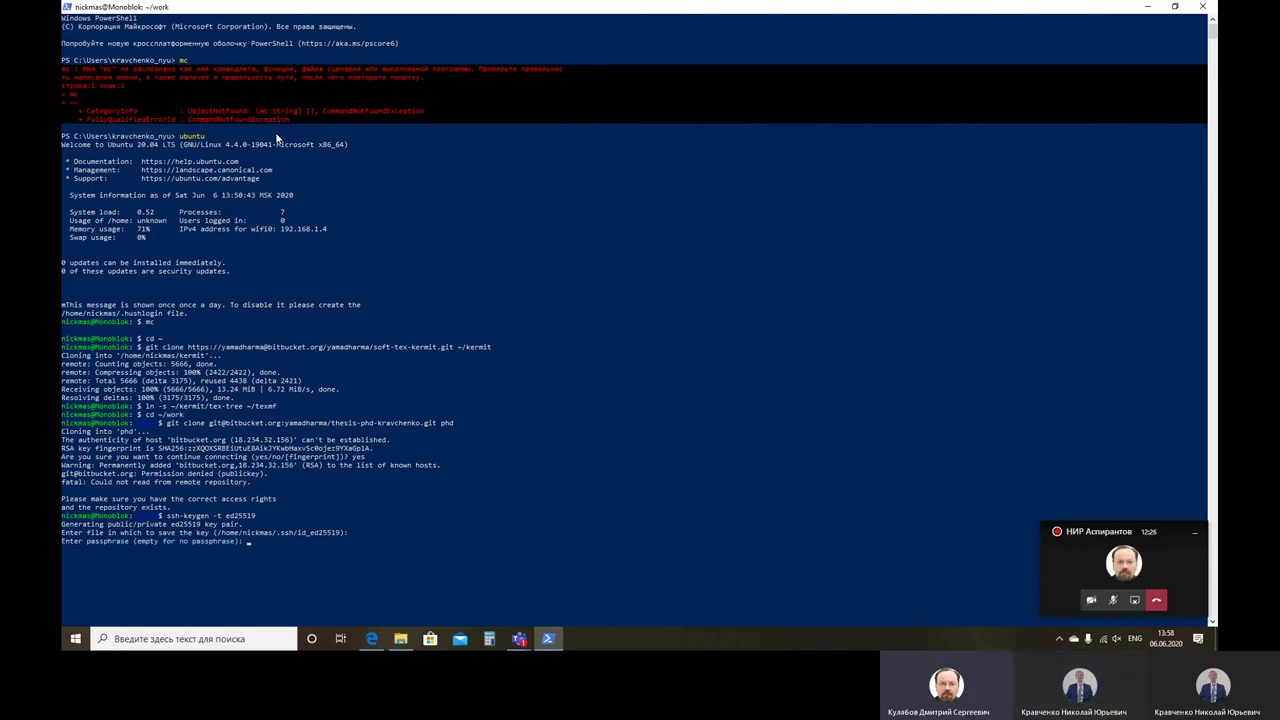
{"action": "key", "text": "Return"}
{"action": "key", "text": "Return"}
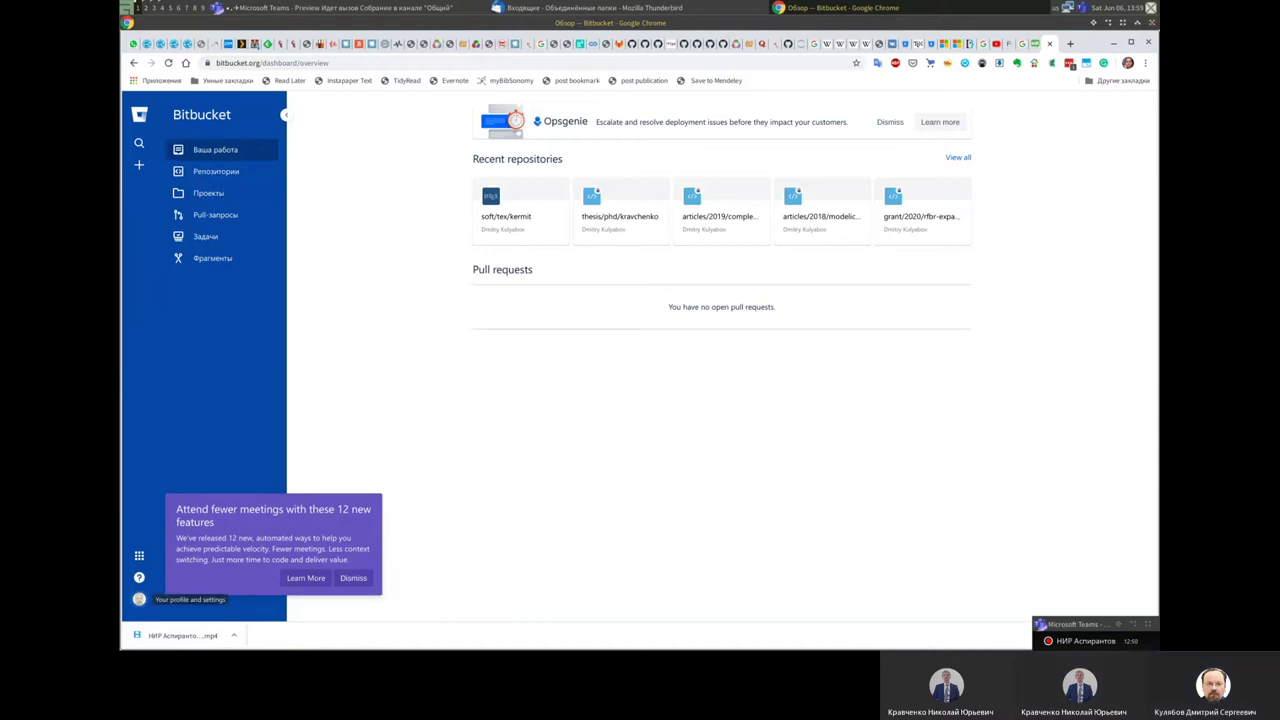
Step: Open Bitbucket personal settings from the profile menu, dismissing the new-features popup
{"action": "left_click", "coordinate": [139, 599]}
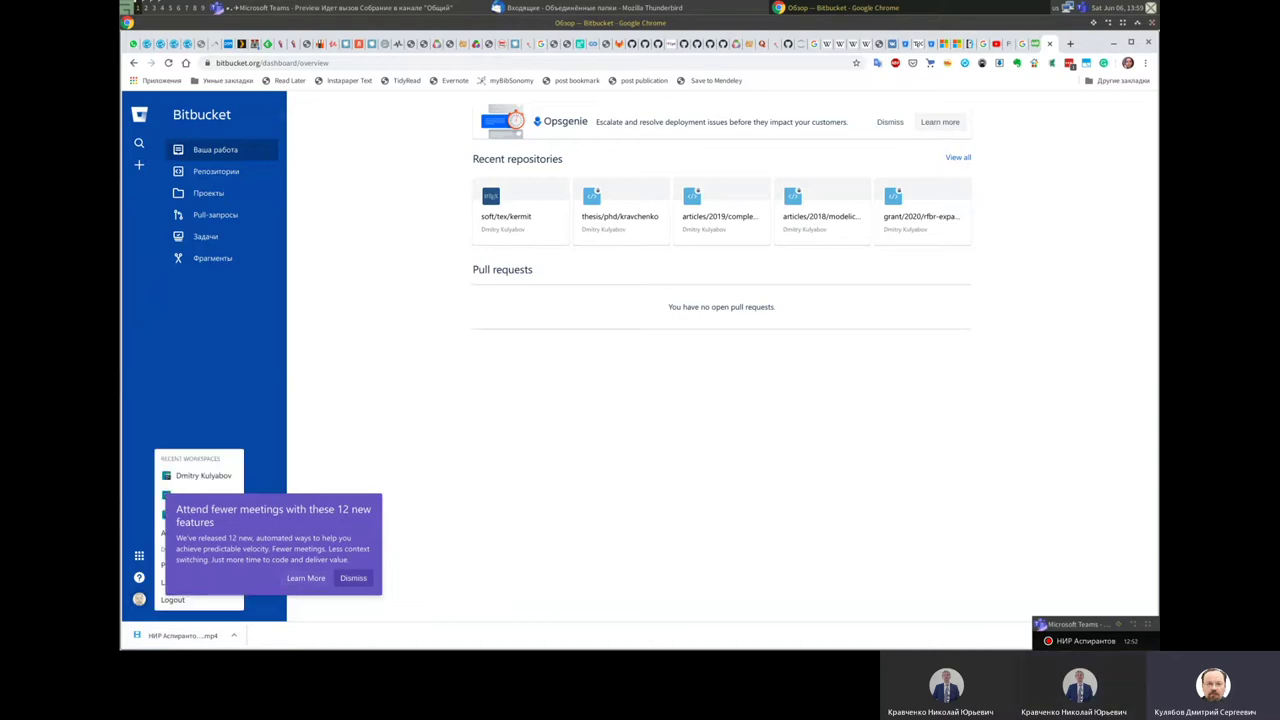
{"action": "left_click", "coordinate": [353, 578]}
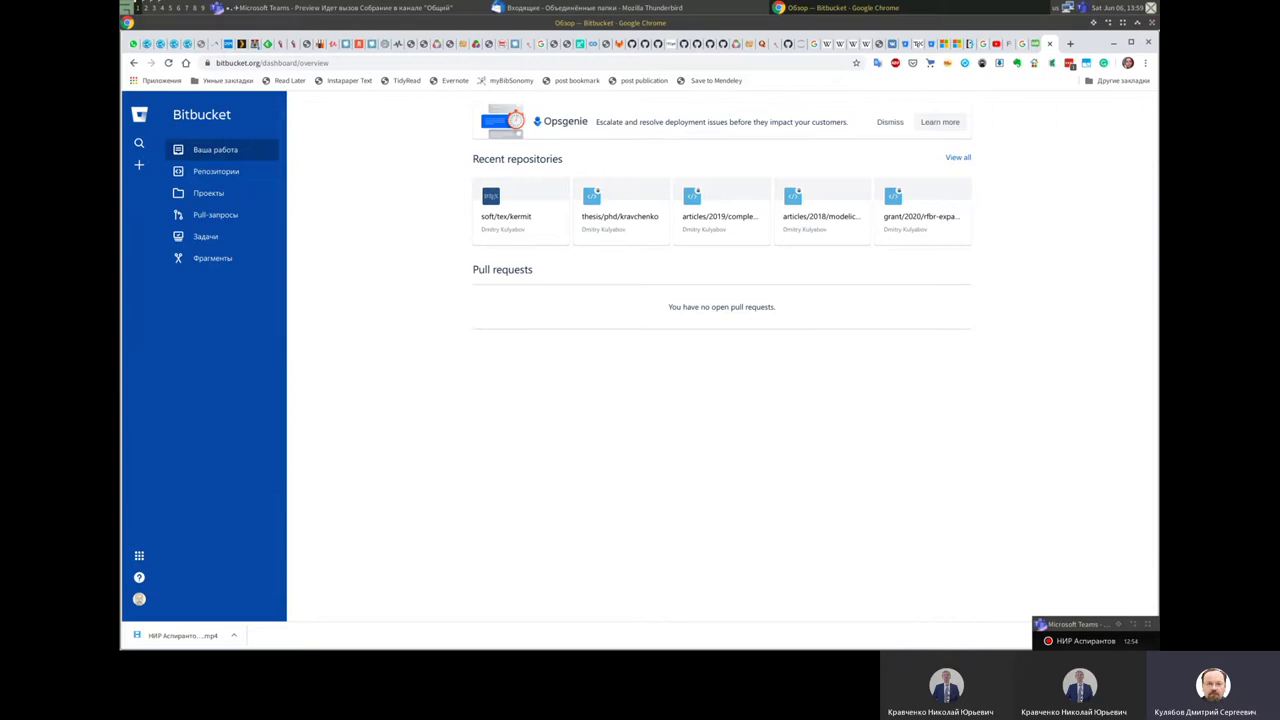
{"action": "left_click", "coordinate": [139, 599]}
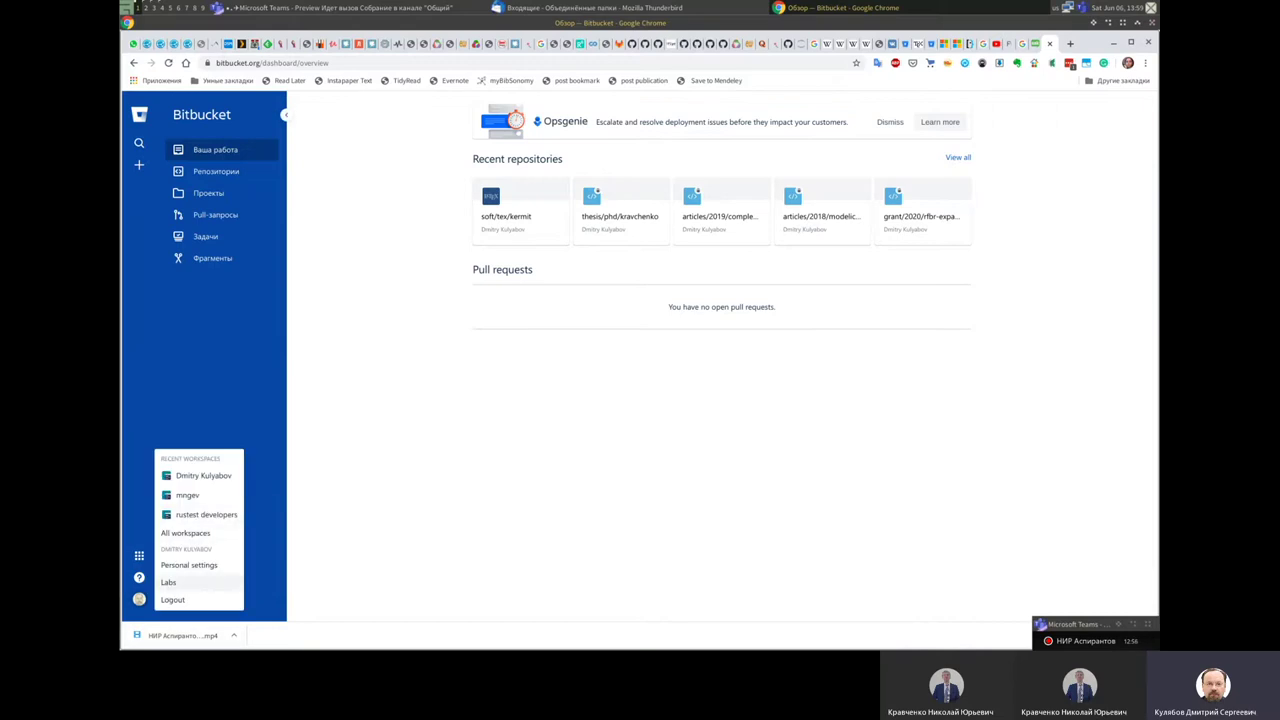
{"action": "left_click", "coordinate": [189, 565]}
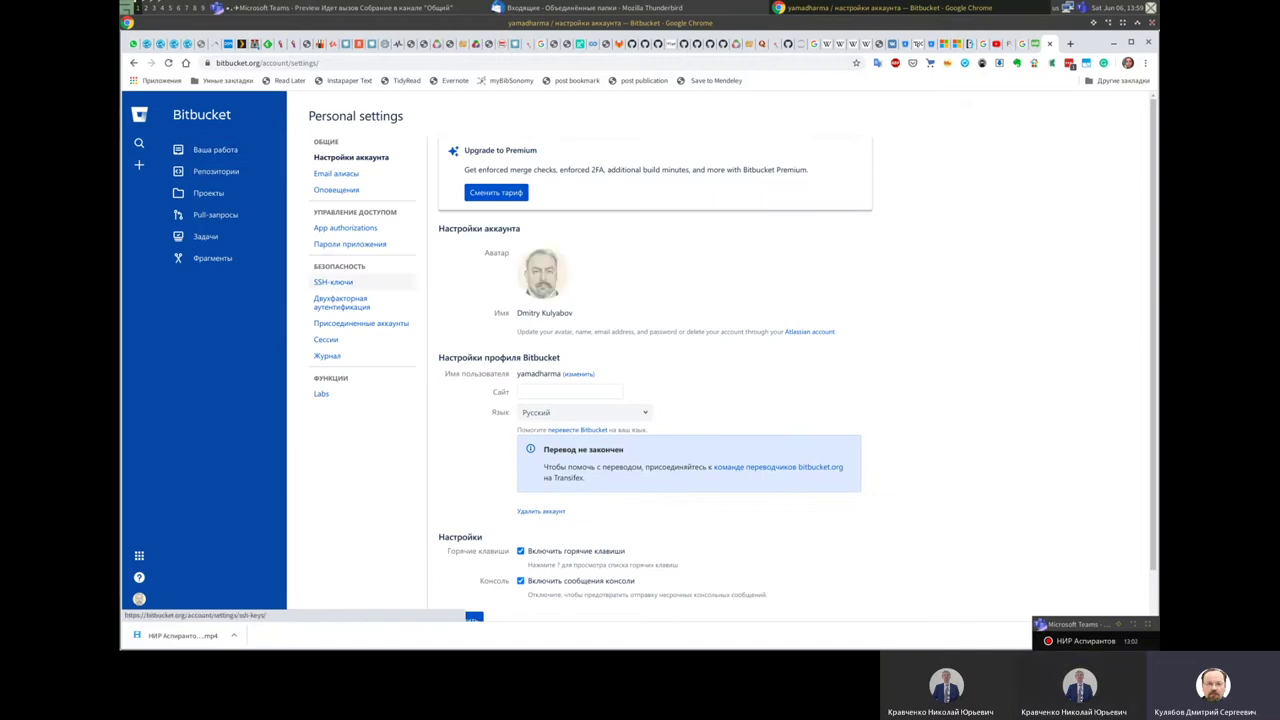
Step: Open SSH-ключи, start a new key with Добавить ключ, focus its Label field, and switch to the terminal
{"action": "left_click", "coordinate": [333, 282]}
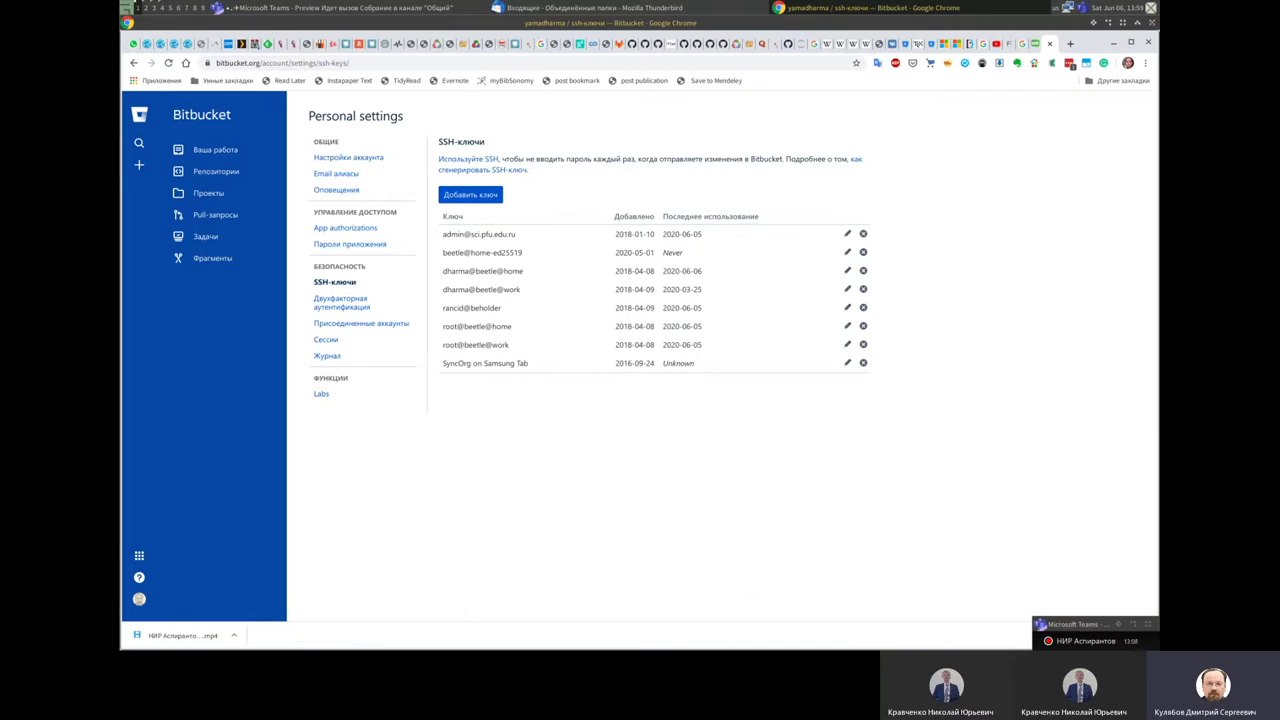
{"action": "left_click", "coordinate": [470, 194]}
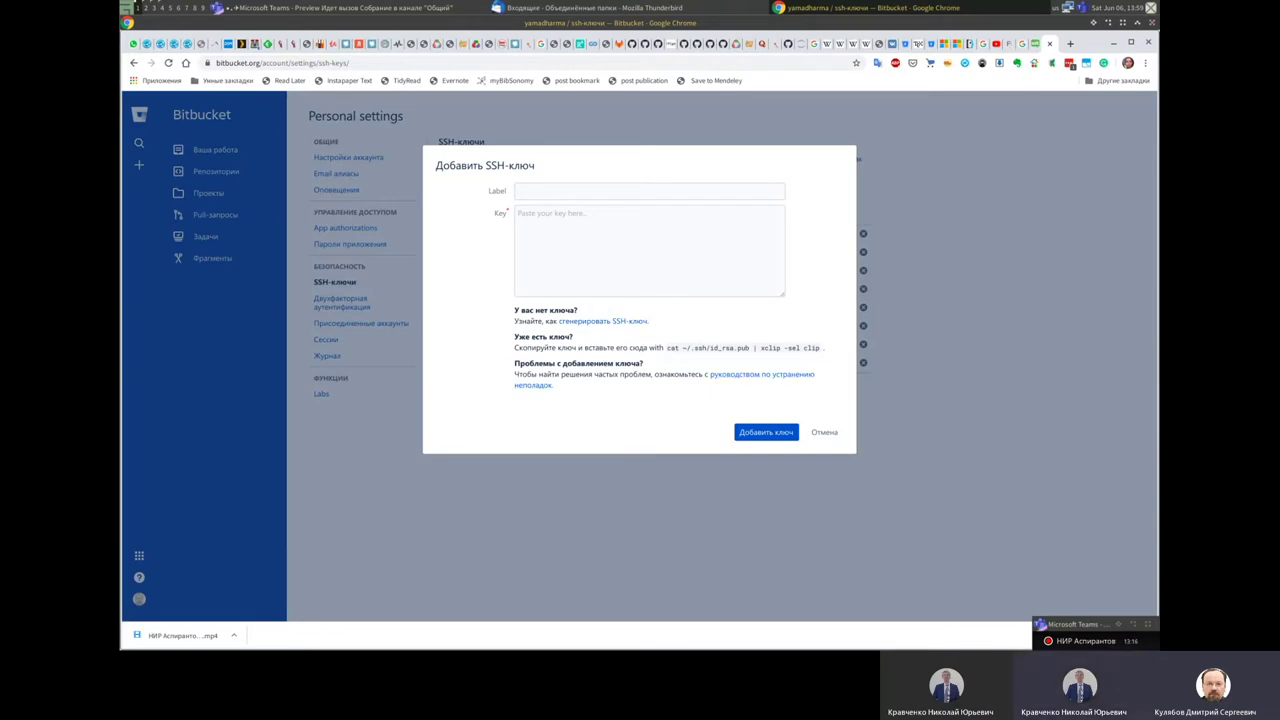
{"action": "left_click", "coordinate": [650, 191]}
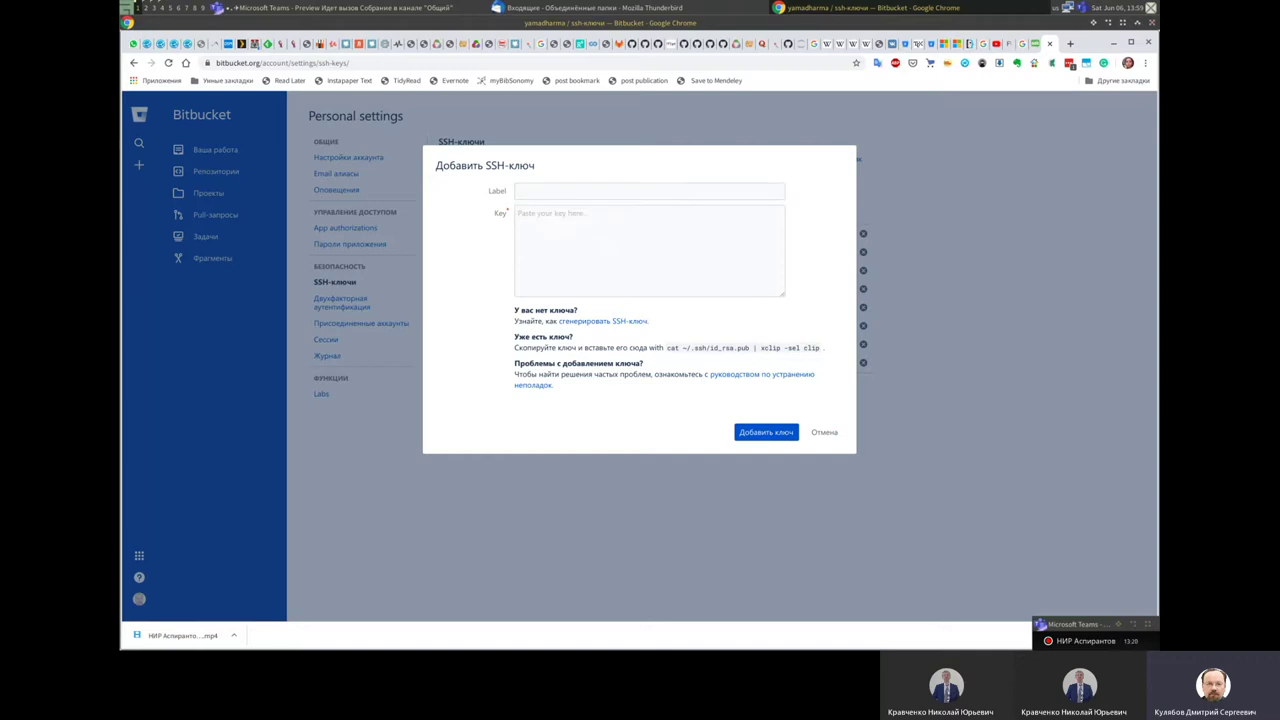
{"action": "key", "text": "alt+Tab"}
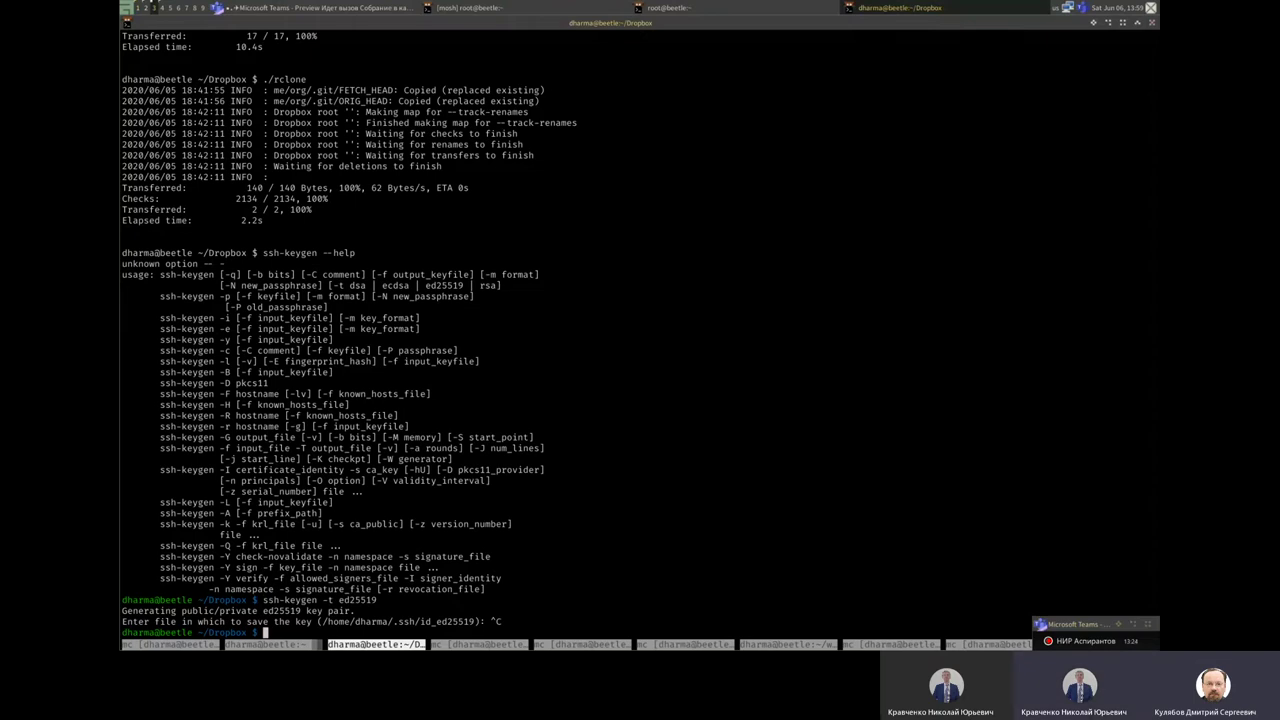
Step: In Midnight Commander, return the right panel to the home folder and enter .ssh via quick search
{"action": "key", "text": "ctrl+Page_Down"}
{"action": "key", "text": "Tab"}
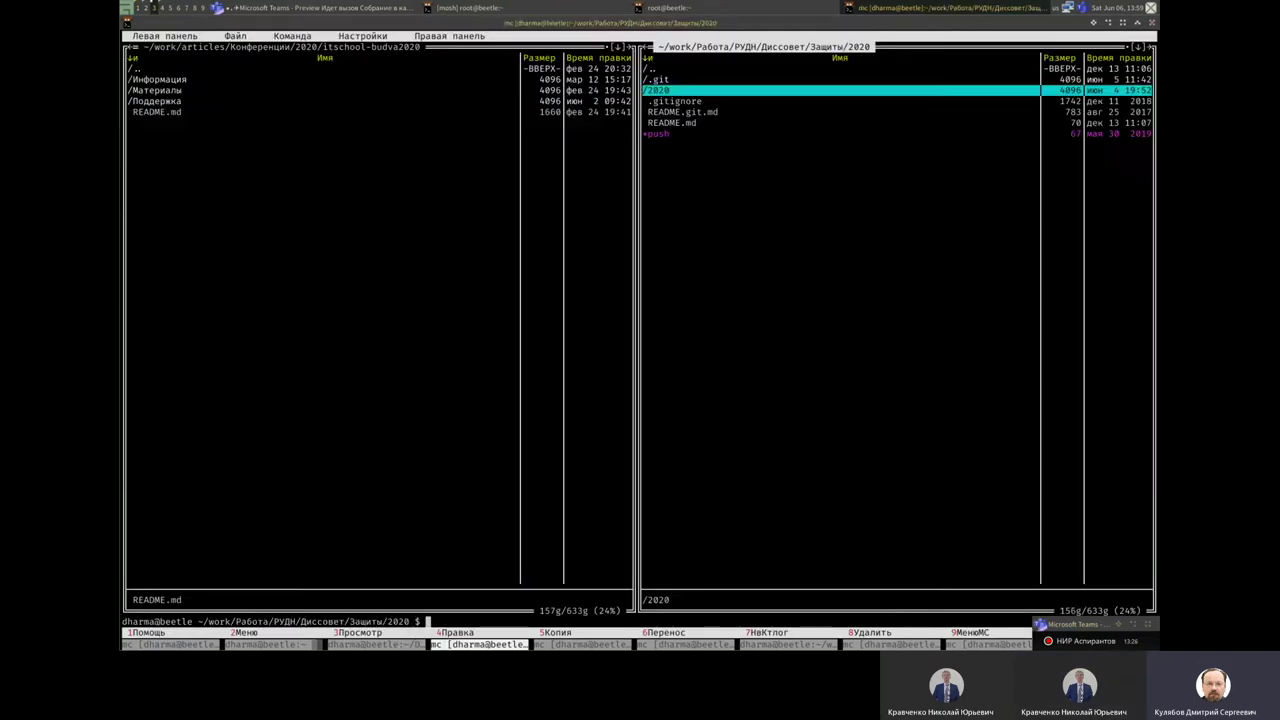
{"action": "key", "text": "alt+c"}
{"action": "key", "text": "Return"}
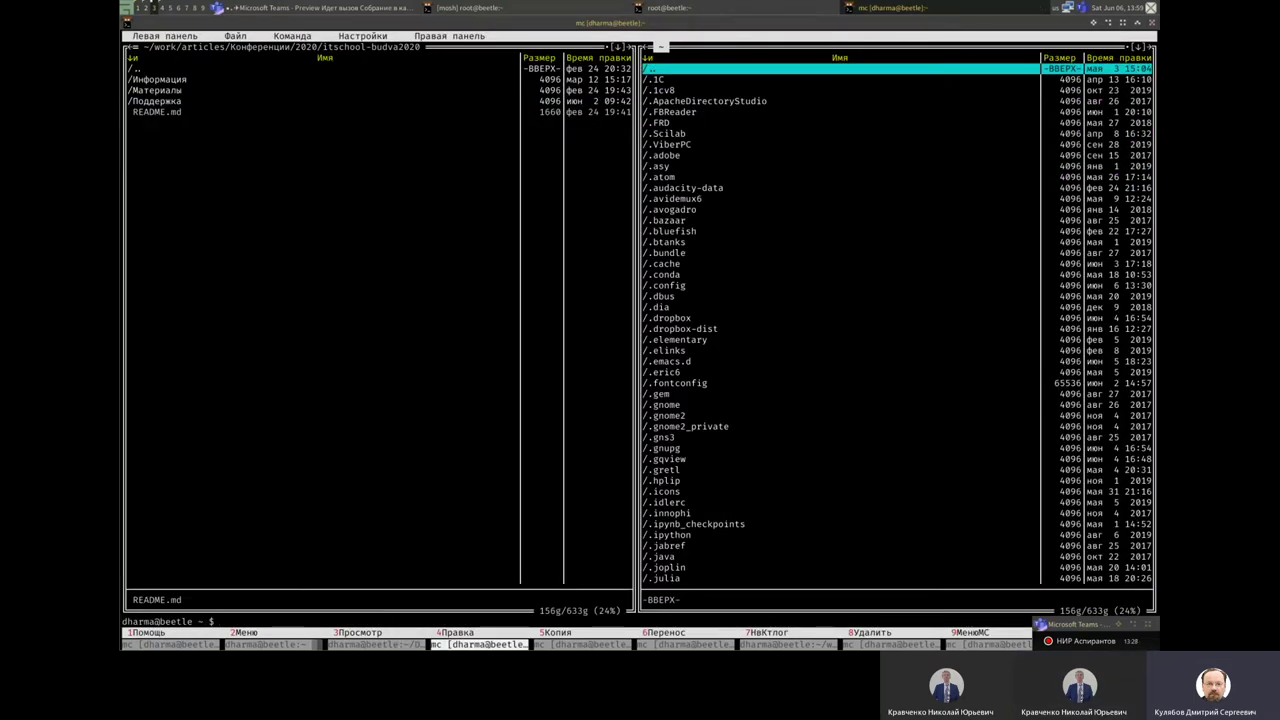
{"action": "key", "text": "ctrl+s"}
{"action": "type", "text": ".ssh"}
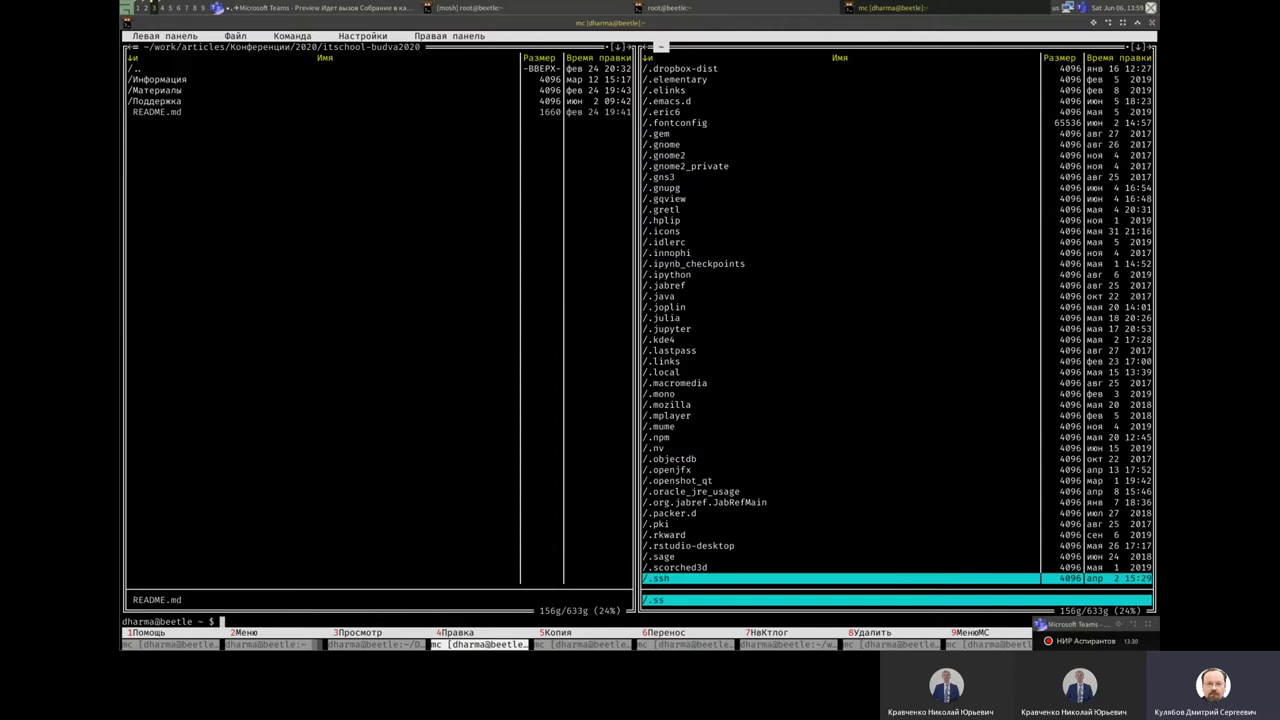
{"action": "key", "text": "Return"}
Step: Open id_ed25519.pub with F4 to view the public key, then close it and return to the browser
{"action": "key", "text": "Down"}
{"action": "key", "text": "Down"}
{"action": "key", "text": "Down"}
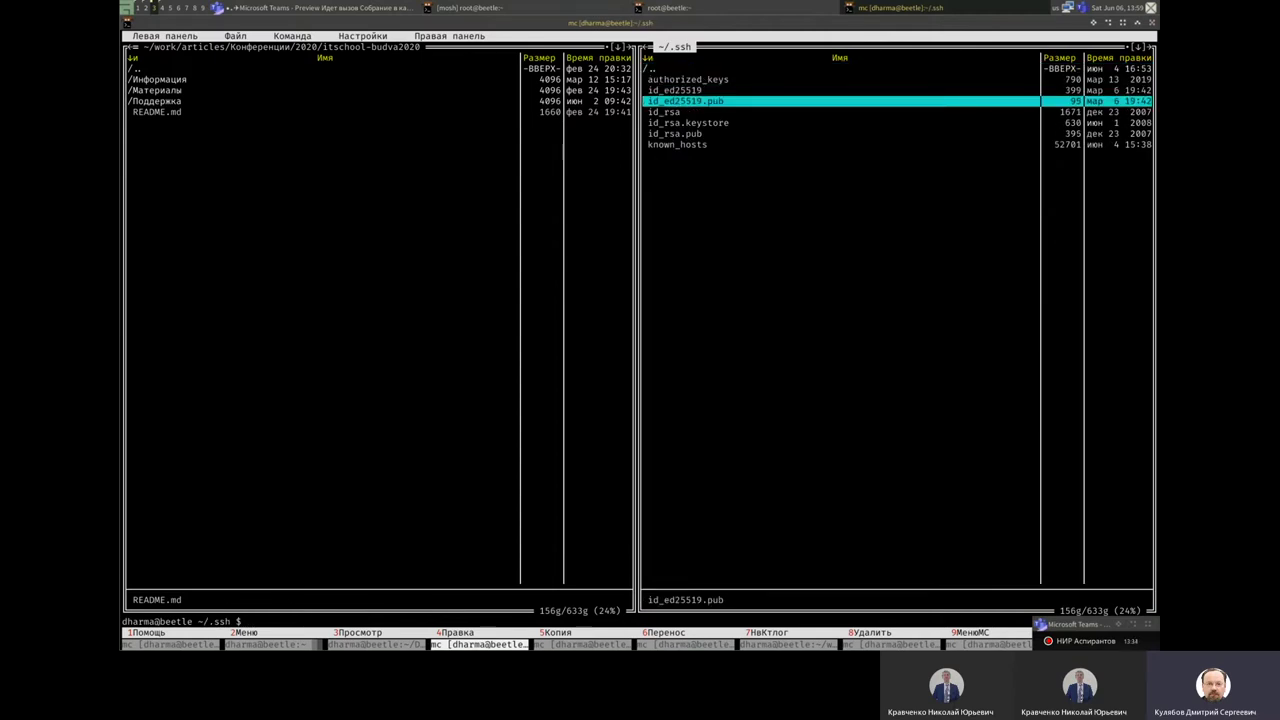
{"action": "key", "text": "F4"}
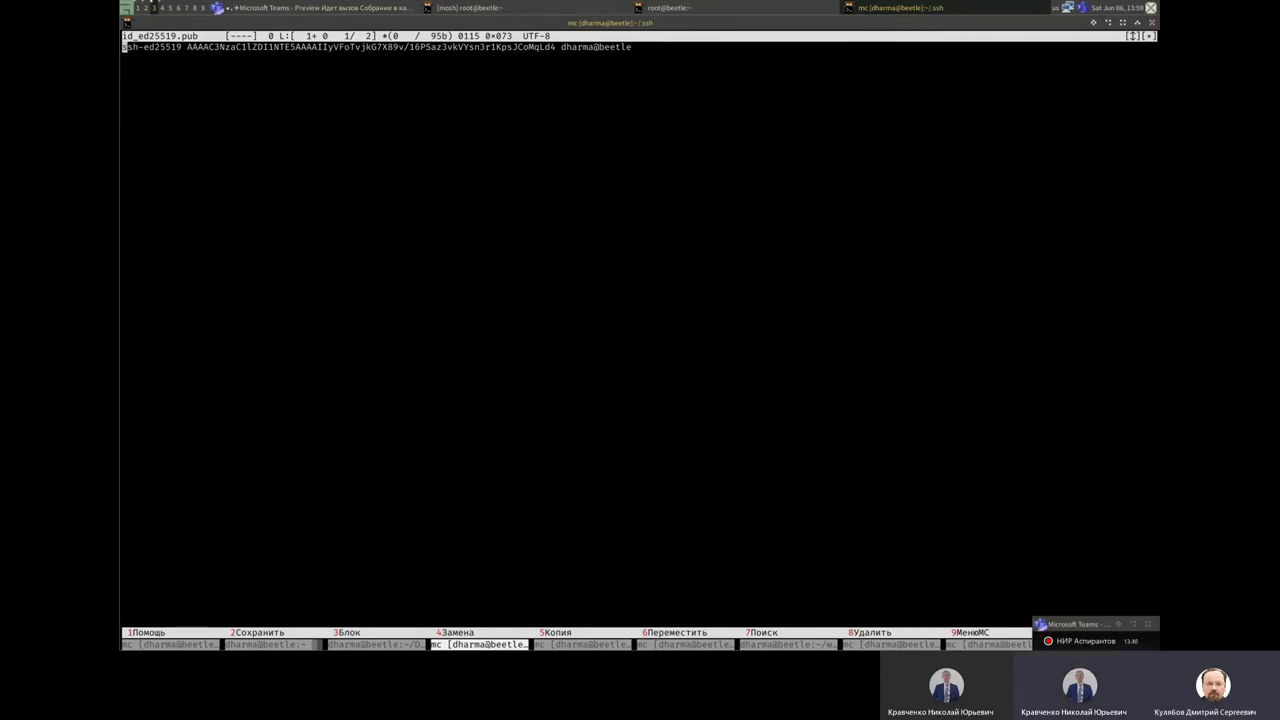
{"action": "key", "text": "F10"}
{"action": "key", "text": "super+2"}
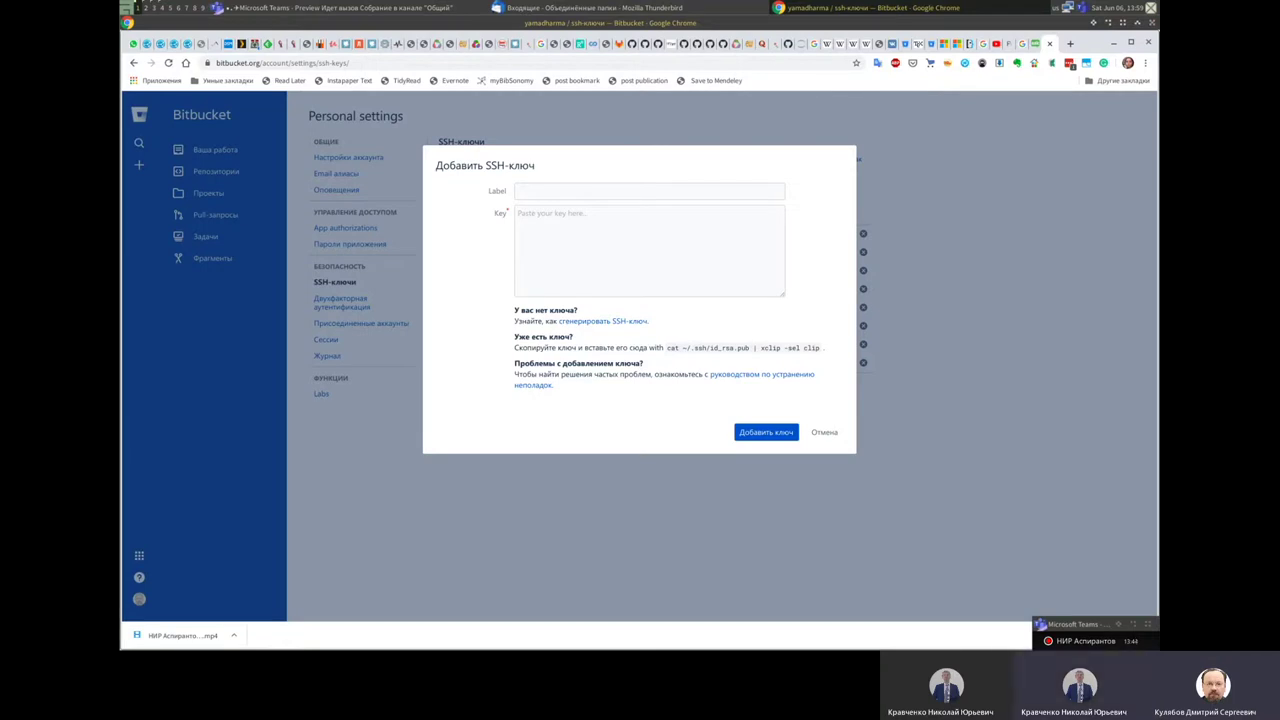
Step: Select xclip in the add-key form's instructions, then switch to Midnight Commander and back to Bitbucket
{"action": "double_click", "coordinate": [770, 347]}
{"action": "left_click_drag", "start_coordinate": [770, 347], "coordinate": [780, 336]}
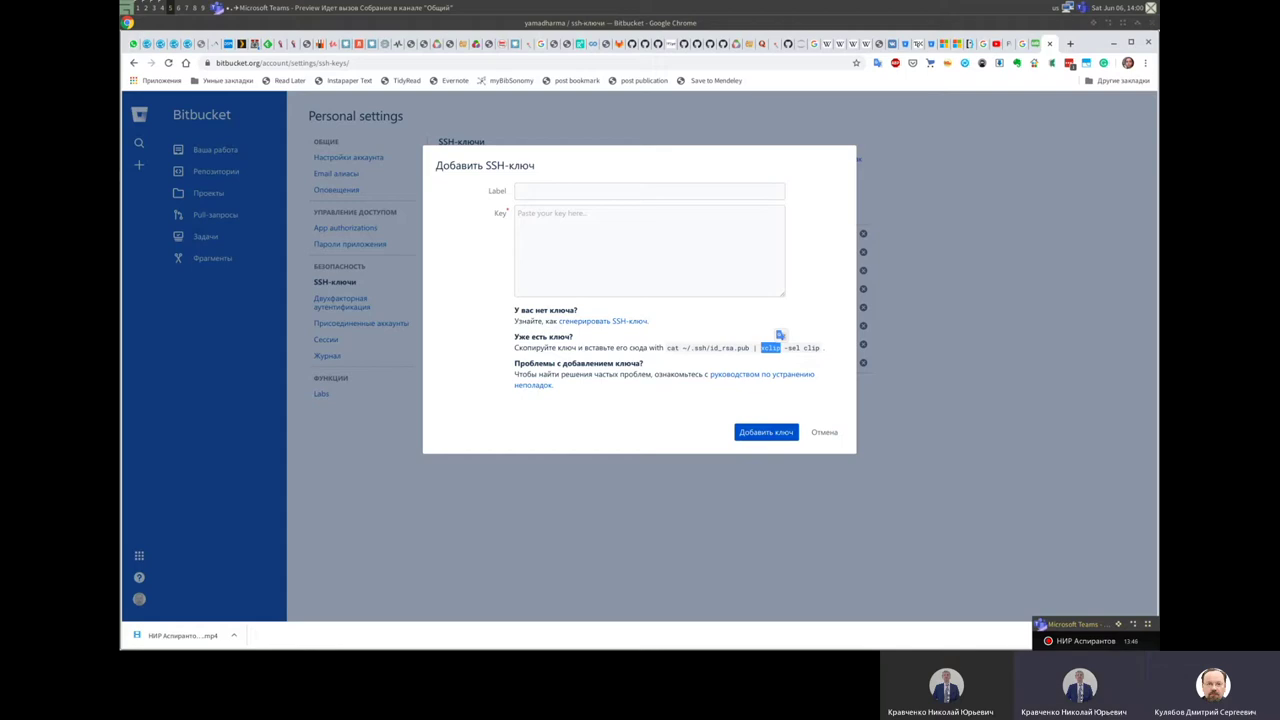
{"action": "key", "text": "super+1"}
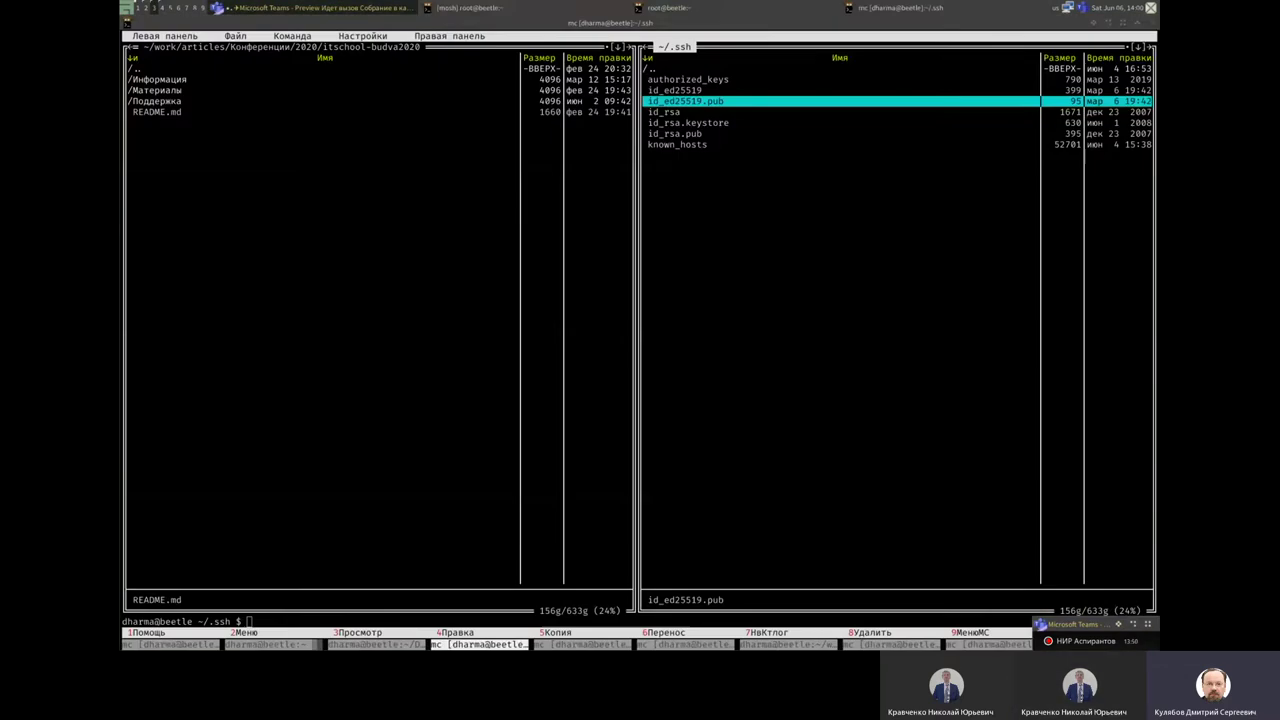
{"action": "key", "text": "super+2"}
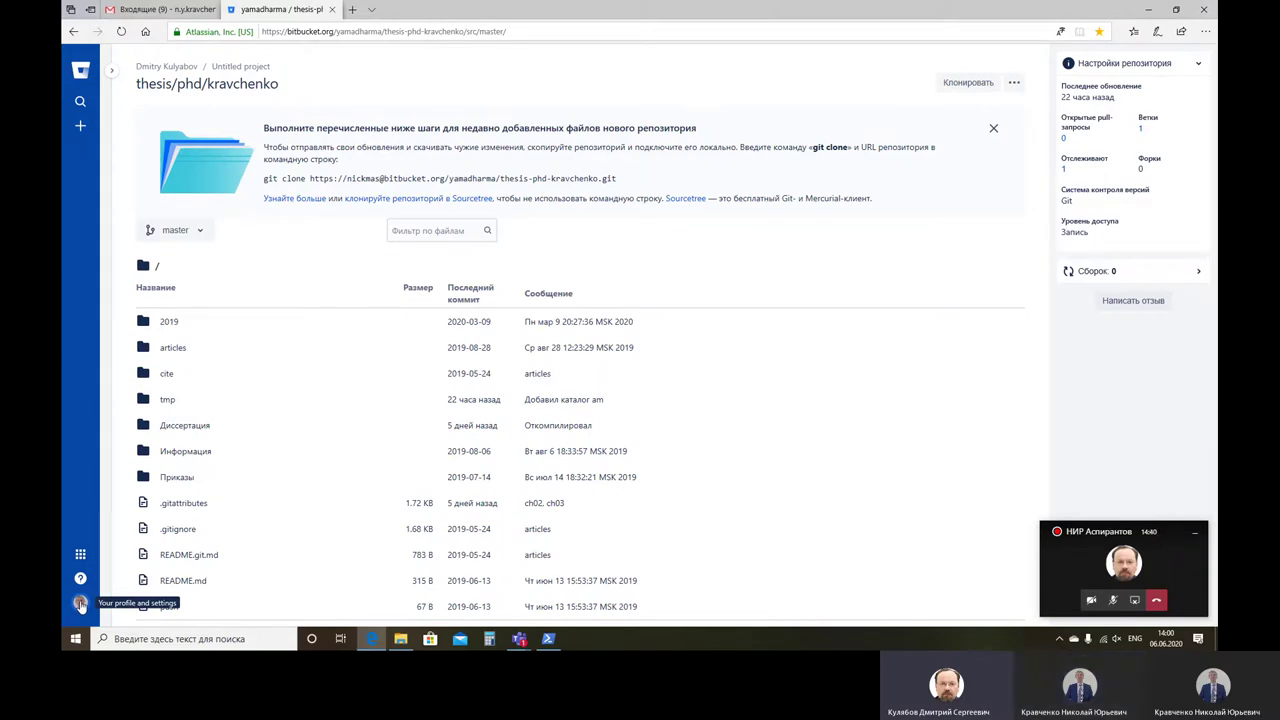
Step: Open Bitbucket's Personal settings, select the xclip install command in the Teams chat, then return to the terminal
{"action": "left_click", "coordinate": [80, 604]}
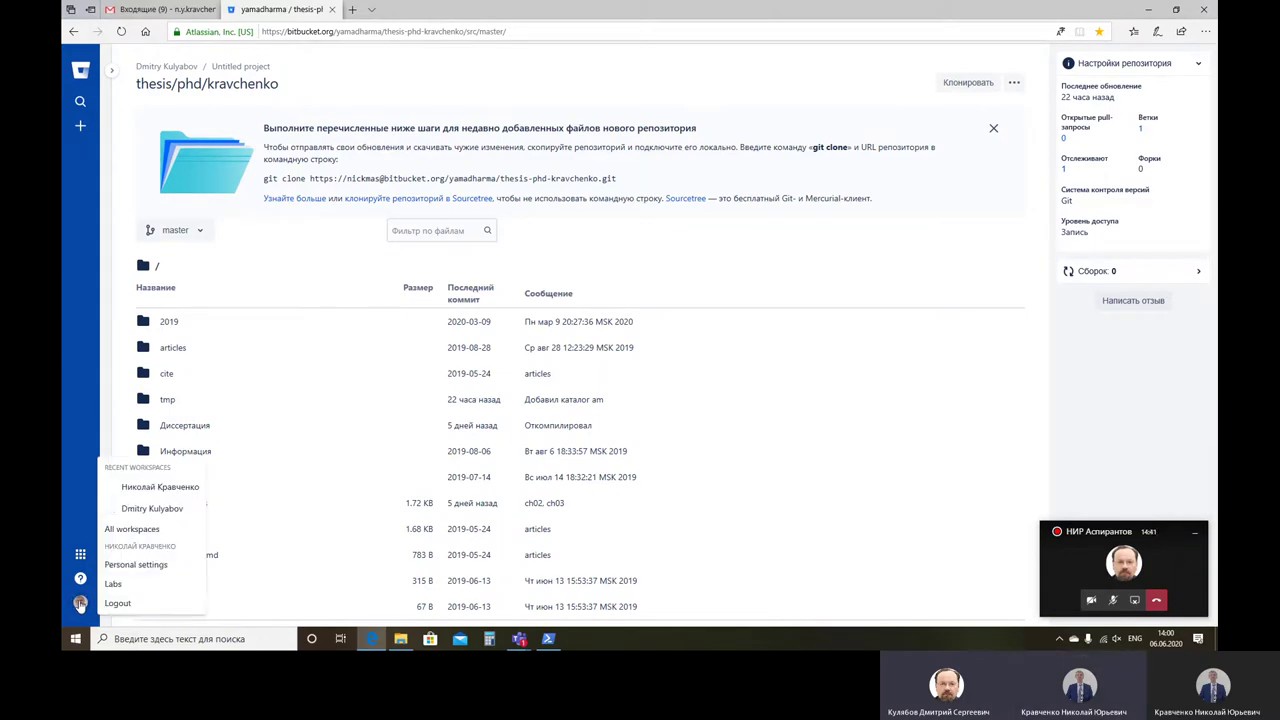
{"action": "left_click", "coordinate": [152, 565]}
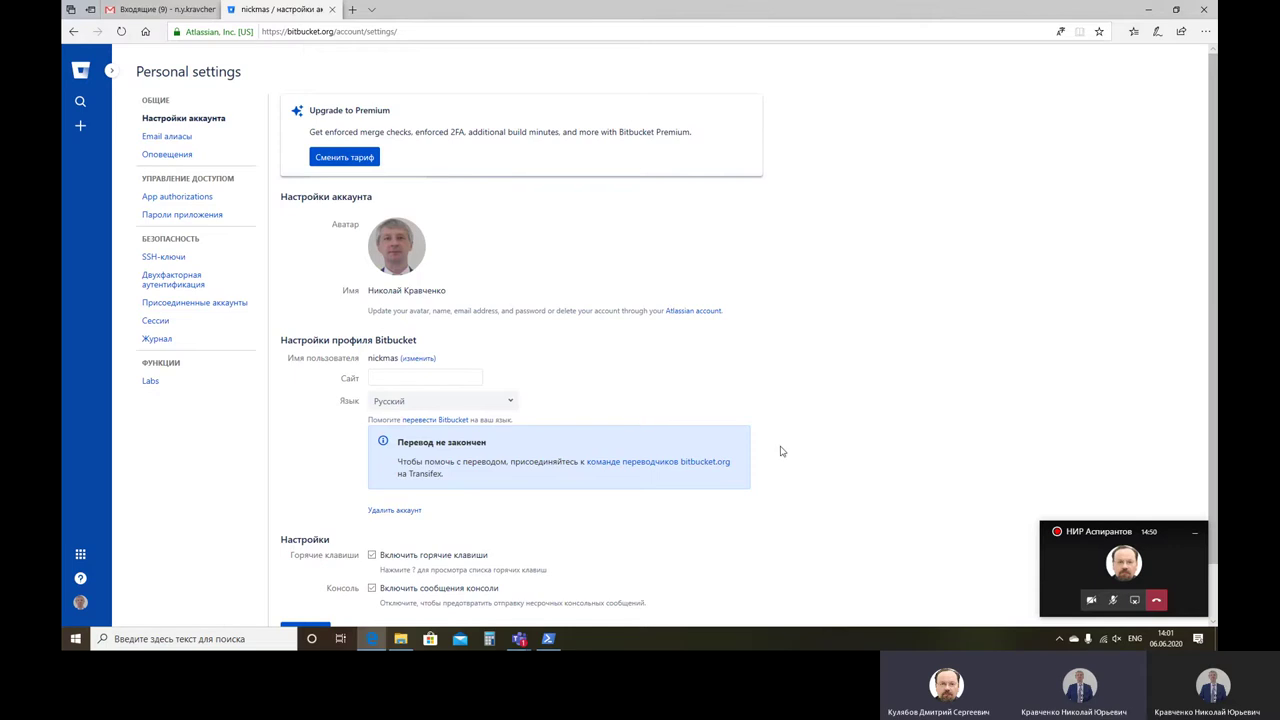
{"action": "left_click", "coordinate": [1084, 576]}
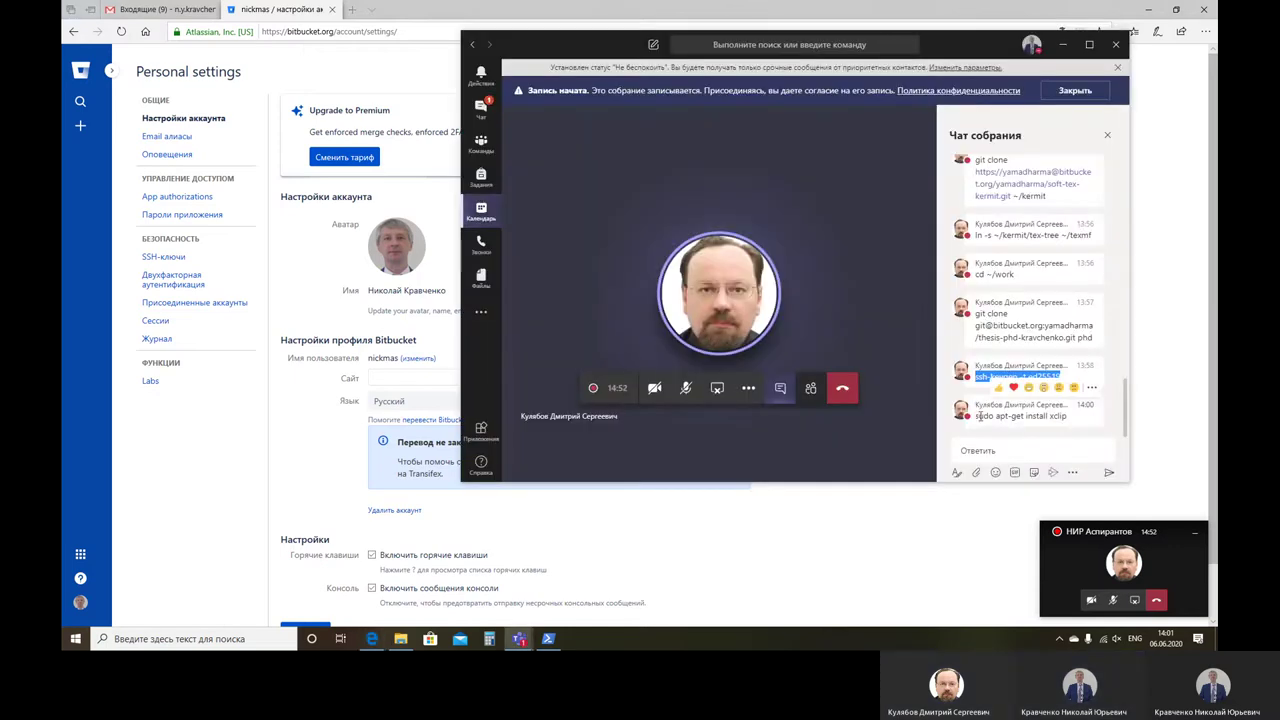
{"action": "left_click_drag", "start_coordinate": [976, 415], "coordinate": [1036, 428]}
{"action": "key", "text": "super+c"}
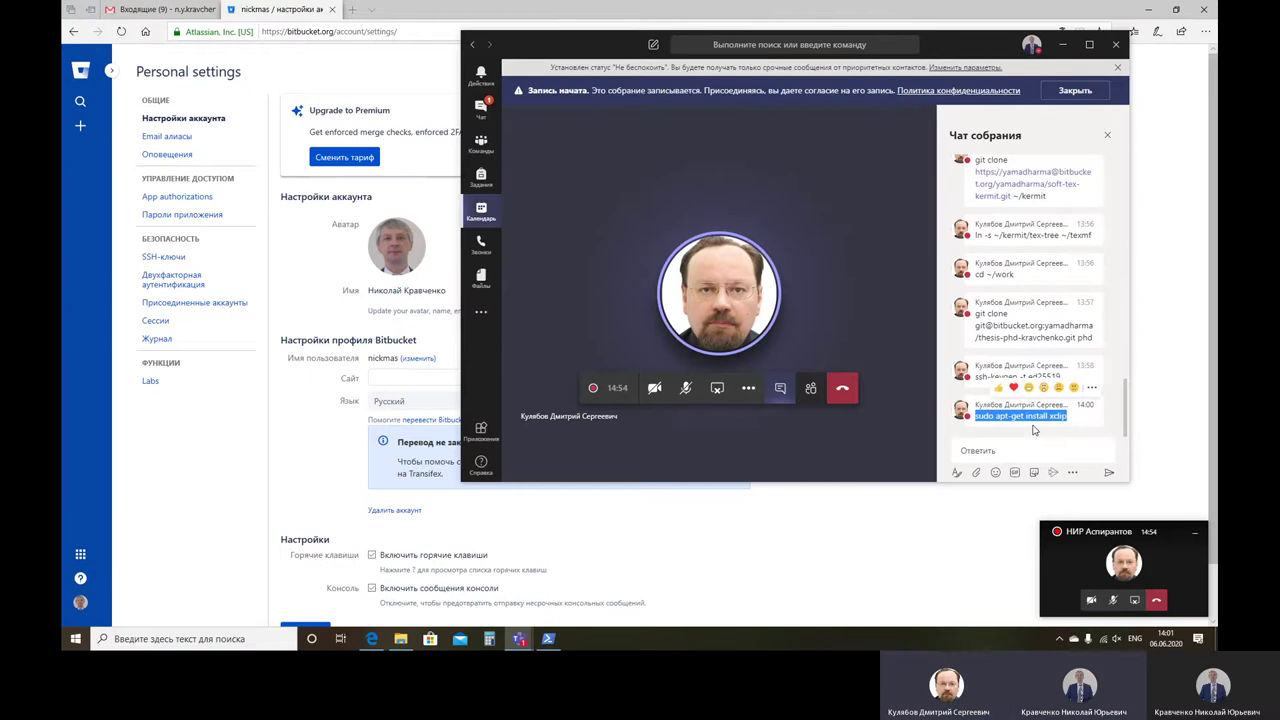
{"action": "left_click", "coordinate": [635, 530]}
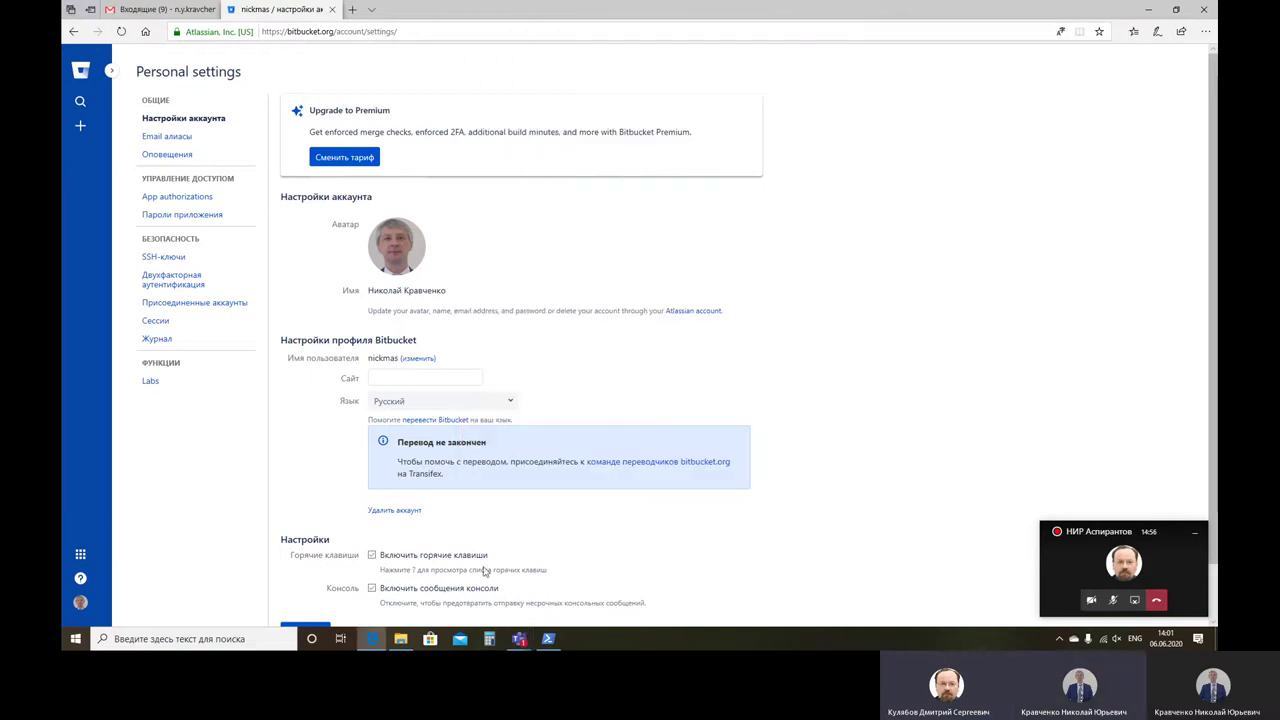
{"action": "left_click", "coordinate": [549, 638]}
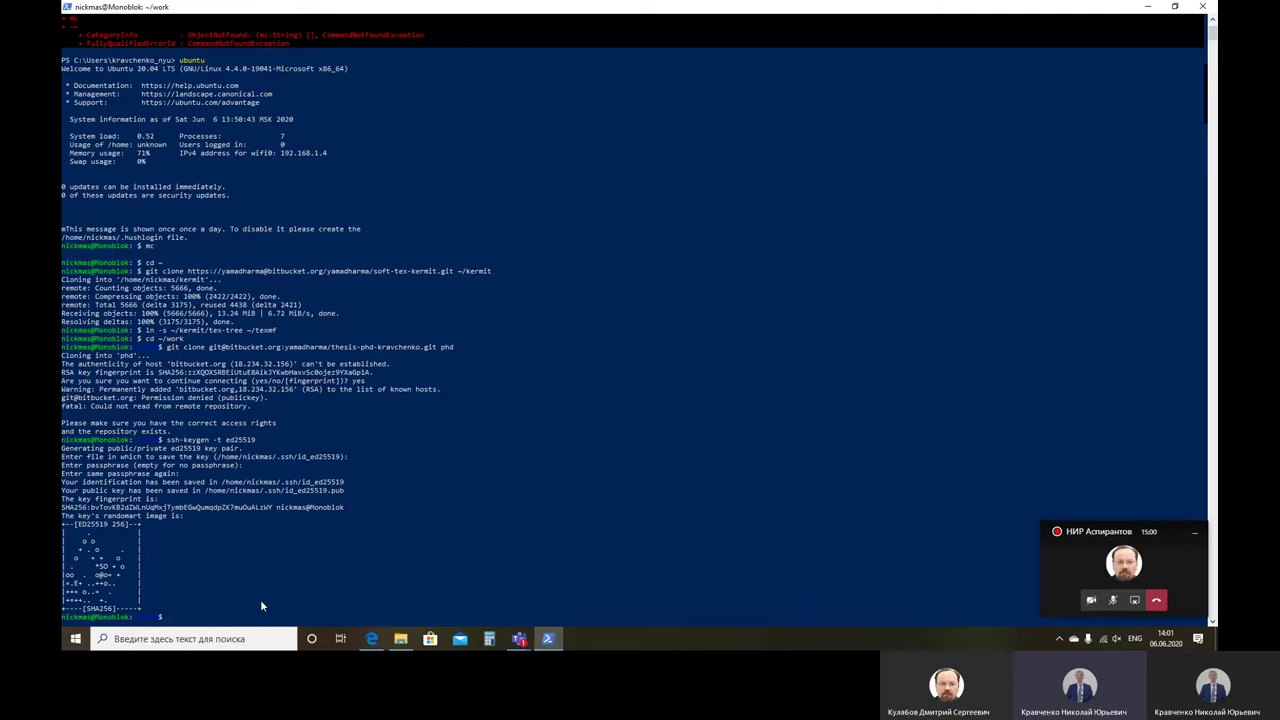
Step: Install xclip by pasting and running 'sudo apt-get install xclip' and entering the sudo password
{"action": "left_click", "coordinate": [67, 7]}
{"action": "mouse_move", "coordinate": [110, 105]}
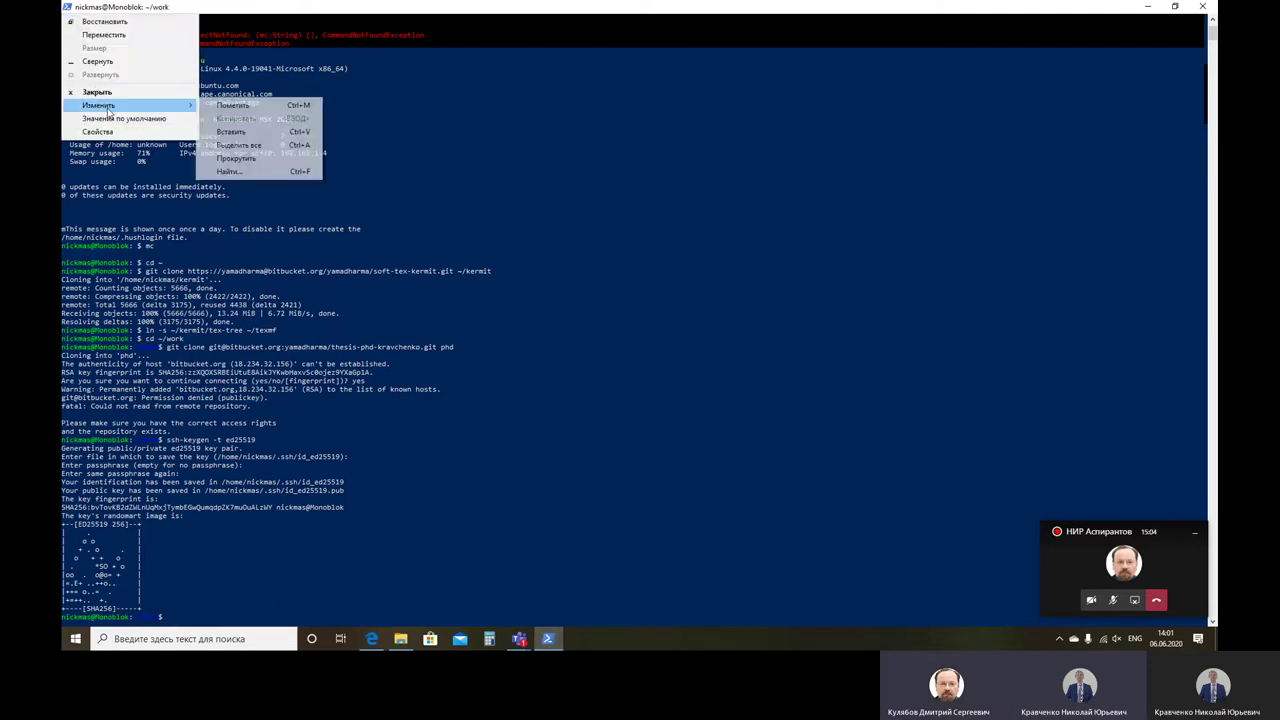
{"action": "left_click", "coordinate": [231, 132]}
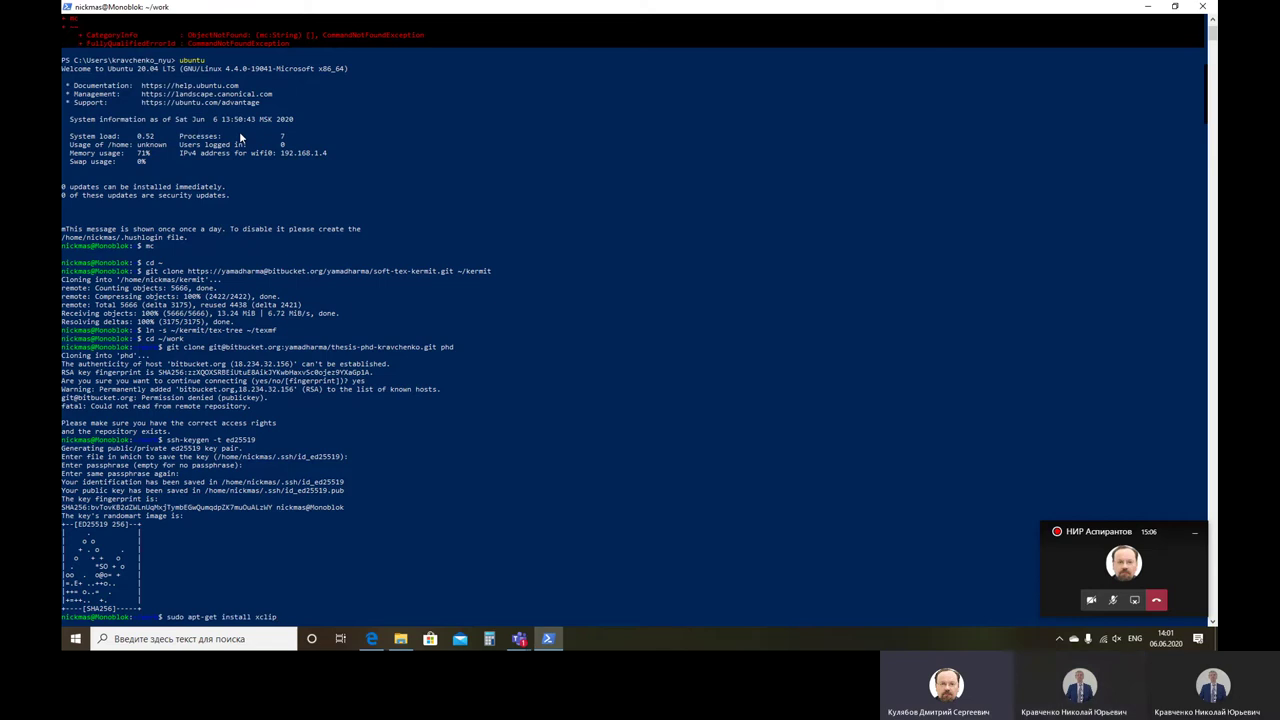
{"action": "key", "text": "Return"}
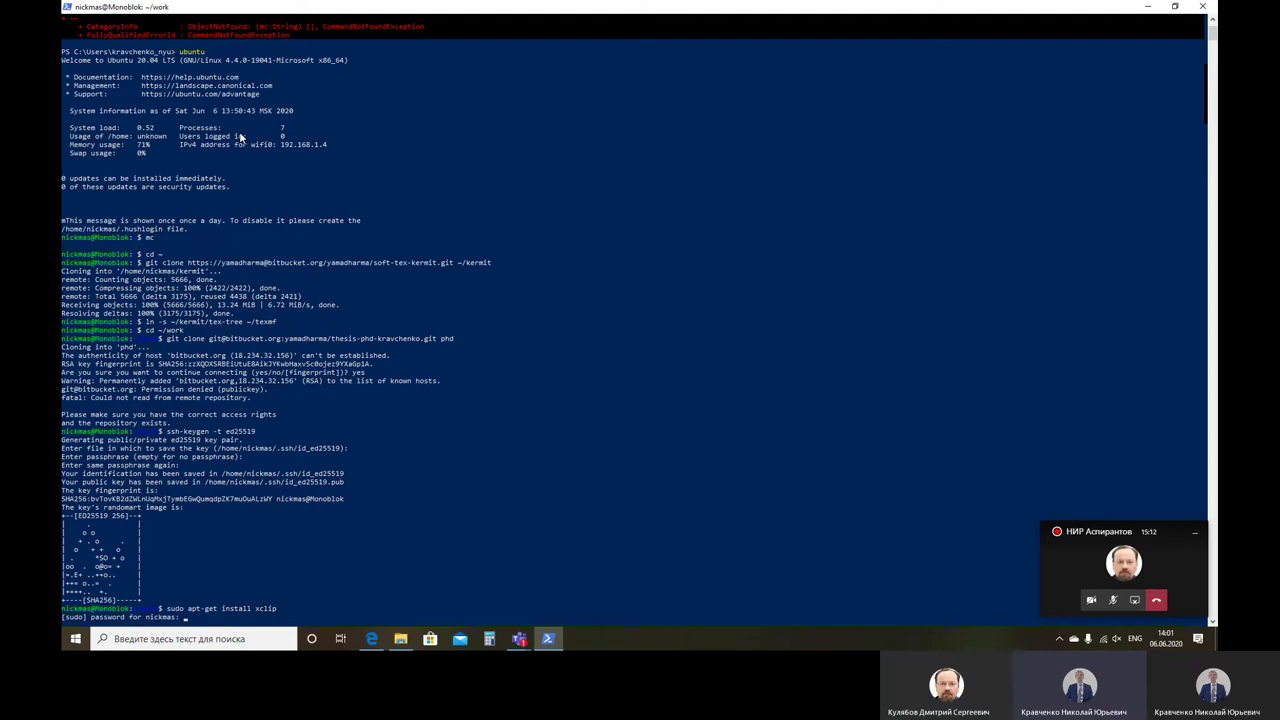
{"action": "key", "text": "Return"}
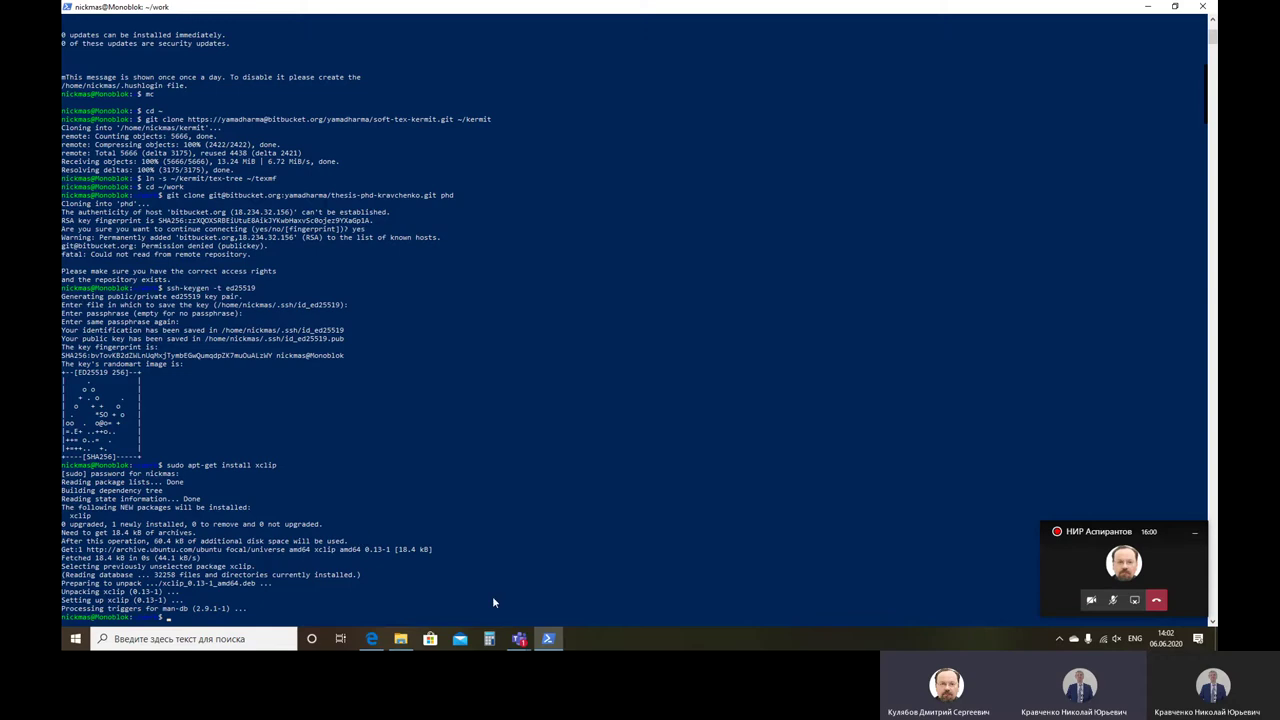
{"action": "left_click", "coordinate": [520, 640]}
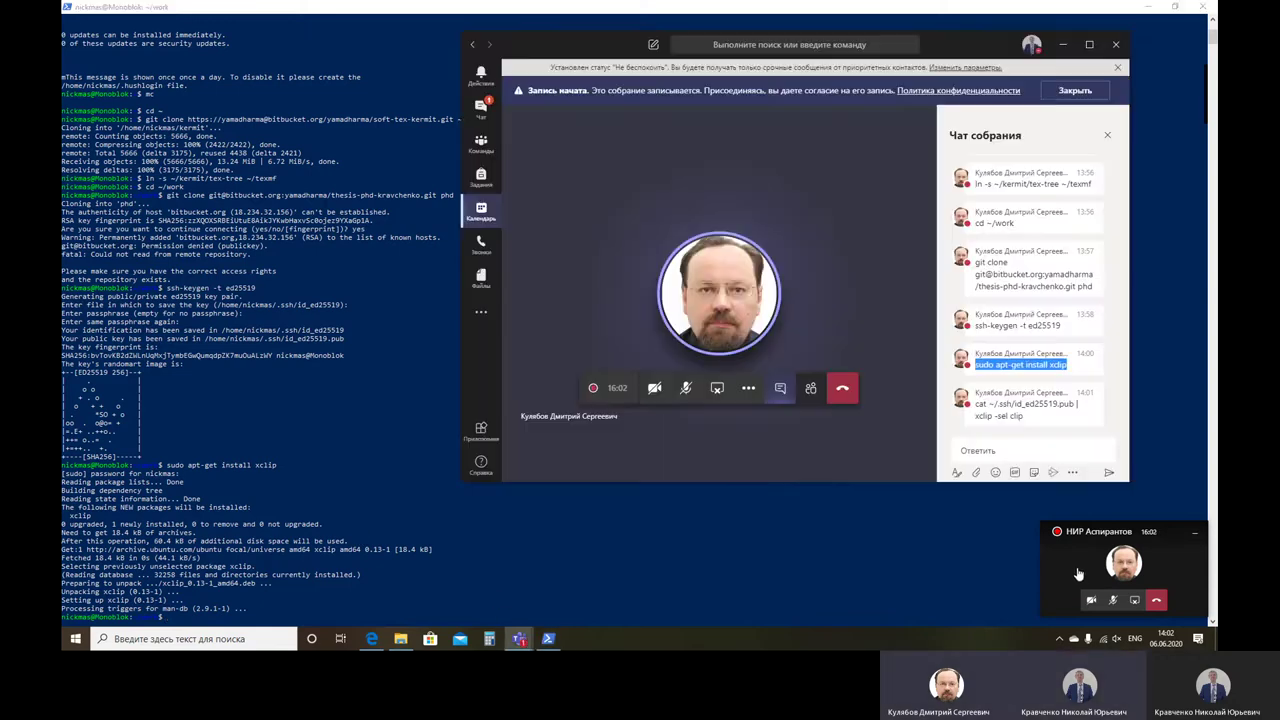
Step: Select the command piping the public key into xclip in the Teams chat
{"action": "double_click", "coordinate": [981, 404]}
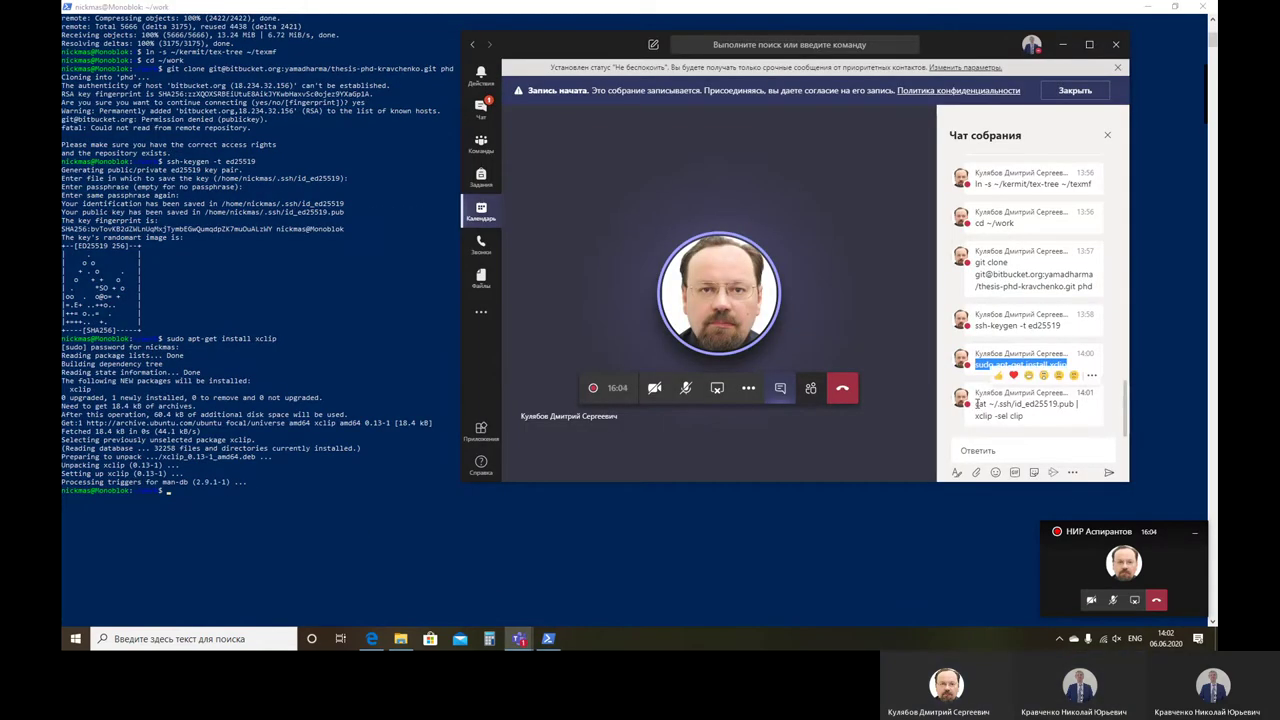
{"action": "left_click", "coordinate": [1026, 418]}
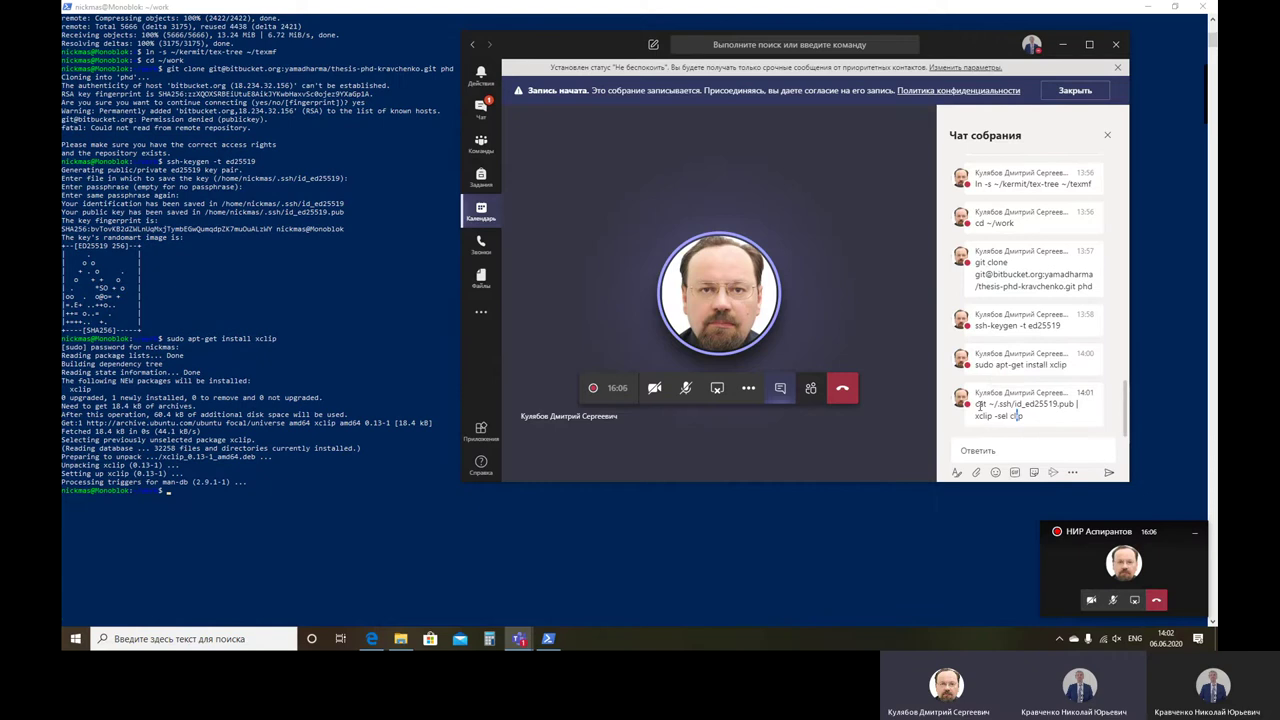
{"action": "left_click_drag", "start_coordinate": [976, 404], "coordinate": [1038, 426]}
{"action": "key", "text": "super+c"}
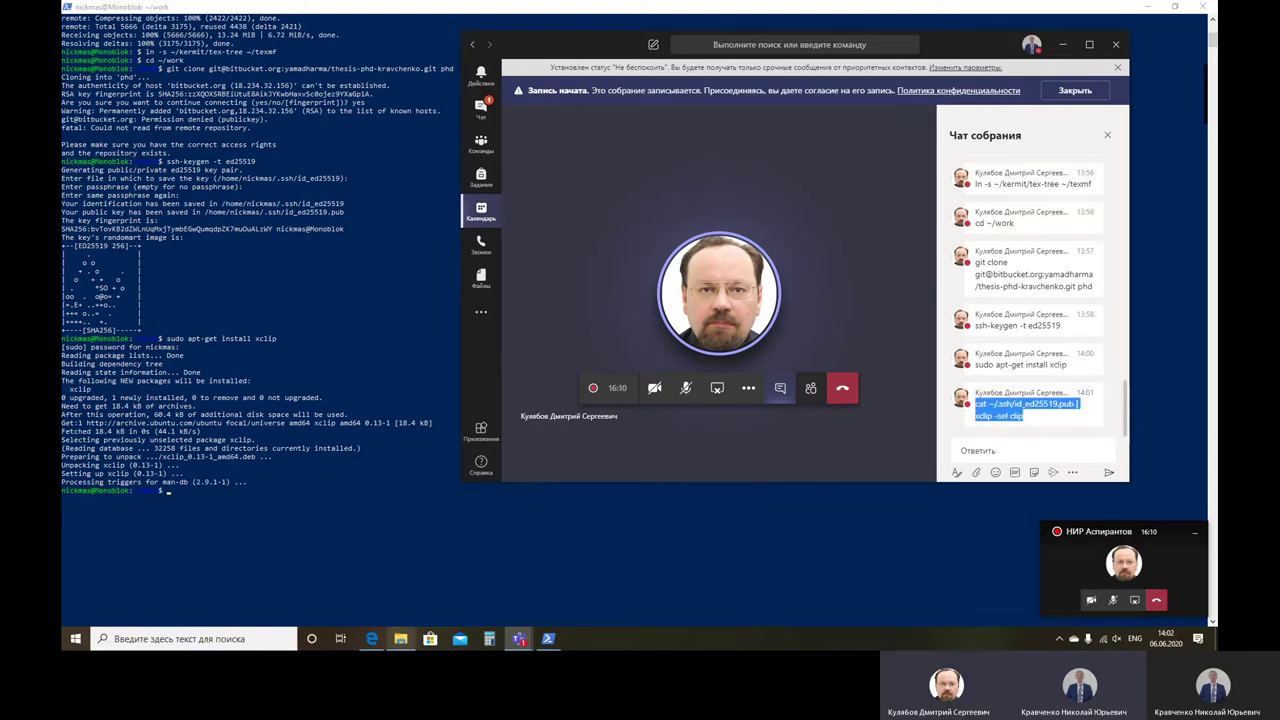
Step: Paste the 'cat … | xclip -sel clip' command into the terminal; it fails with can't open display
{"action": "left_click", "coordinate": [378, 639]}
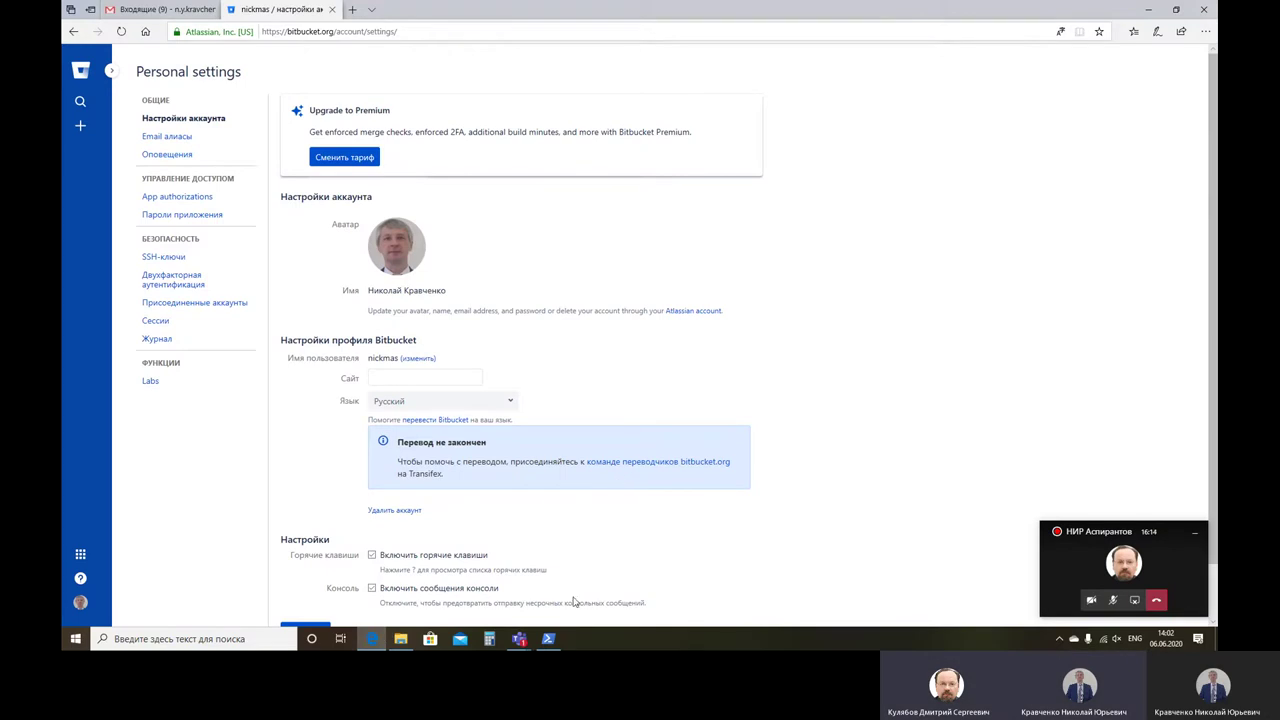
{"action": "left_click", "coordinate": [548, 639]}
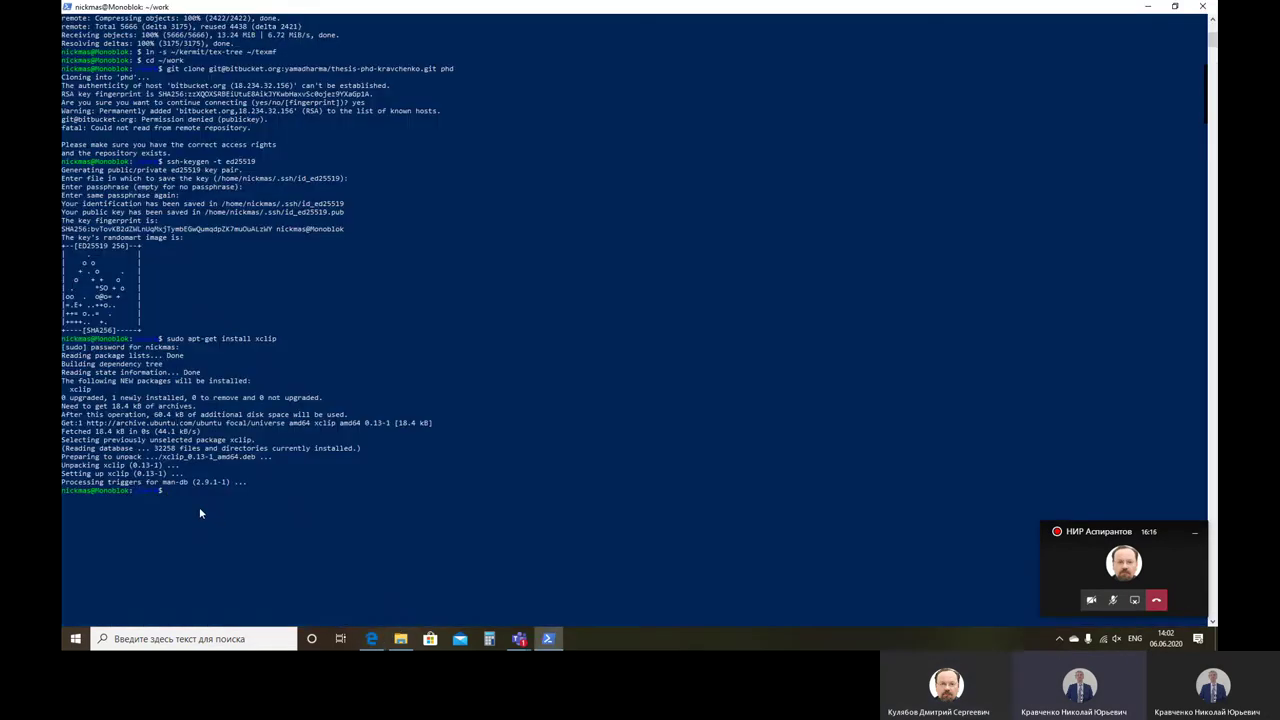
{"action": "left_click", "coordinate": [67, 7]}
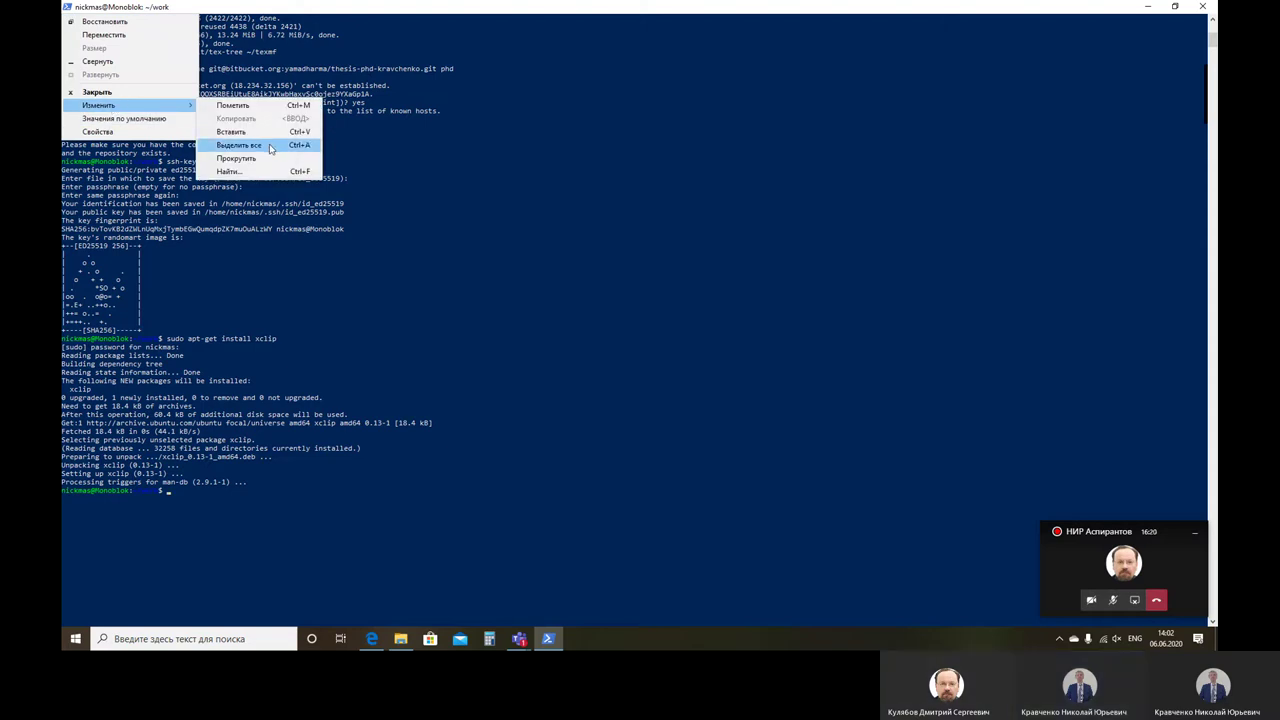
{"action": "left_click", "coordinate": [250, 131]}
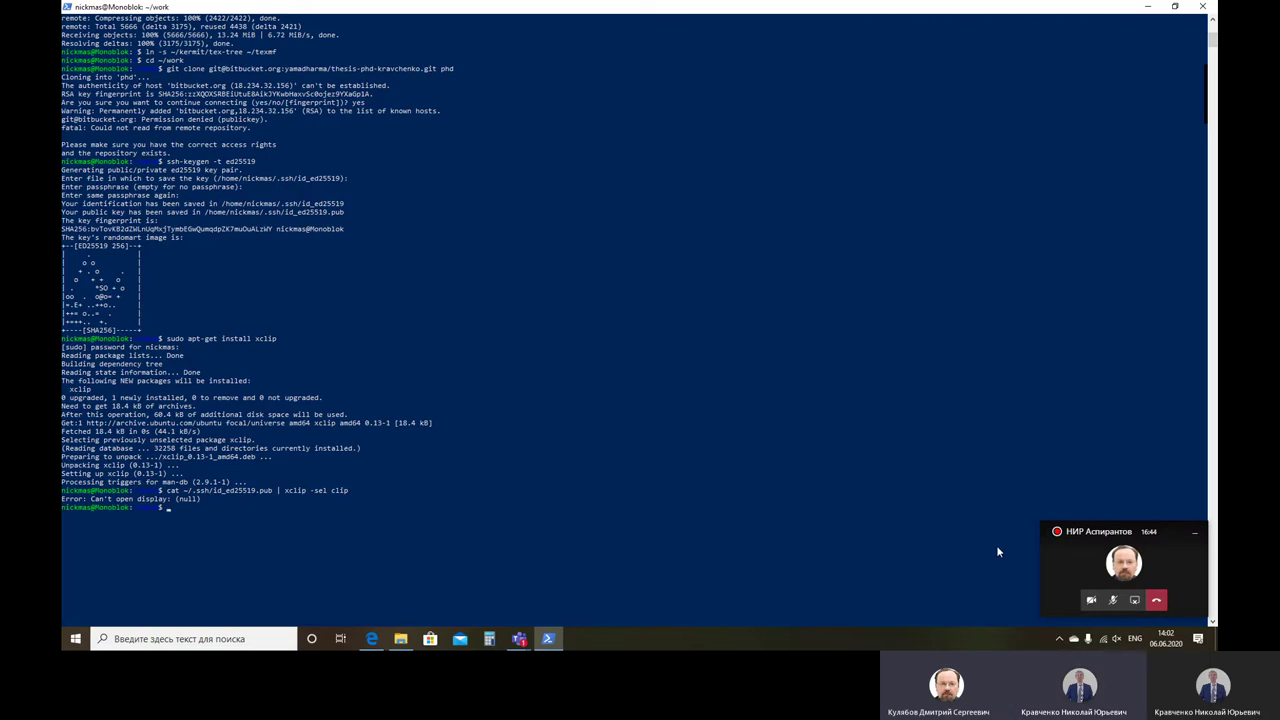
{"action": "left_click", "coordinate": [1084, 566]}
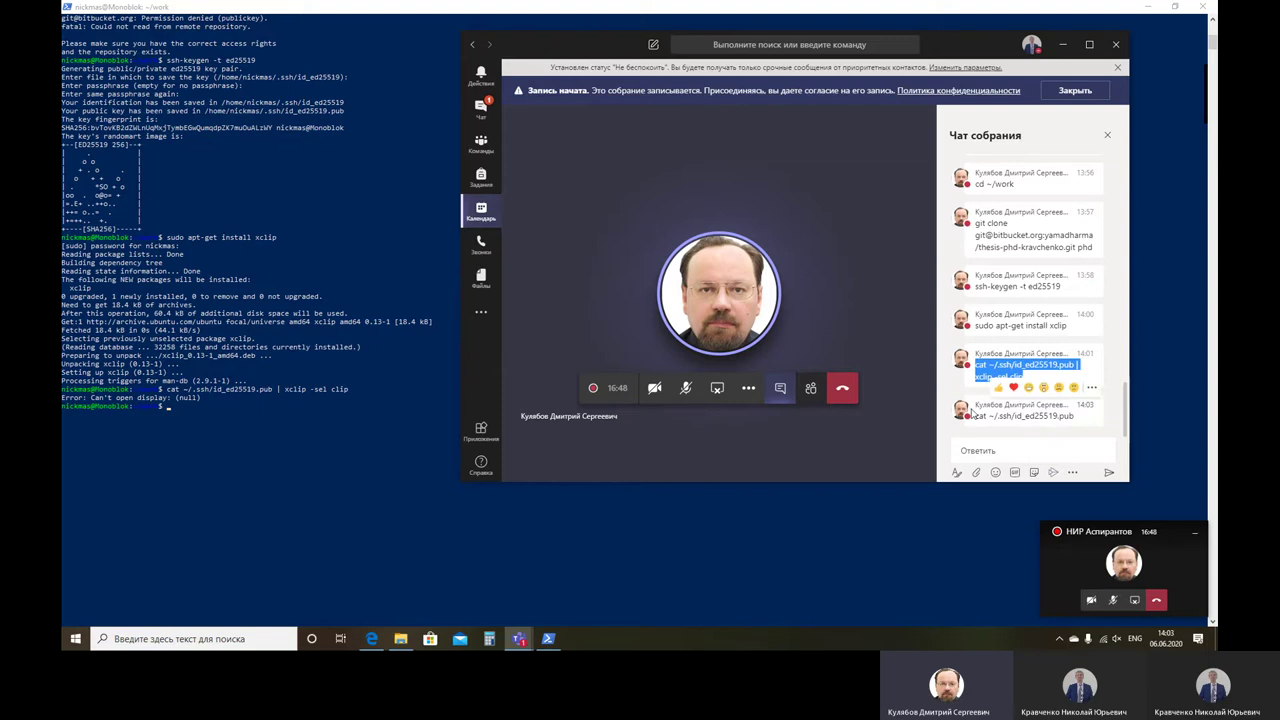
Step: Paste and run 'cat ~/.ssh/id_ed25519.pub' in the terminal to print the public key
{"action": "left_click_drag", "start_coordinate": [977, 416], "coordinate": [1072, 420]}
{"action": "key", "text": "super+c"}
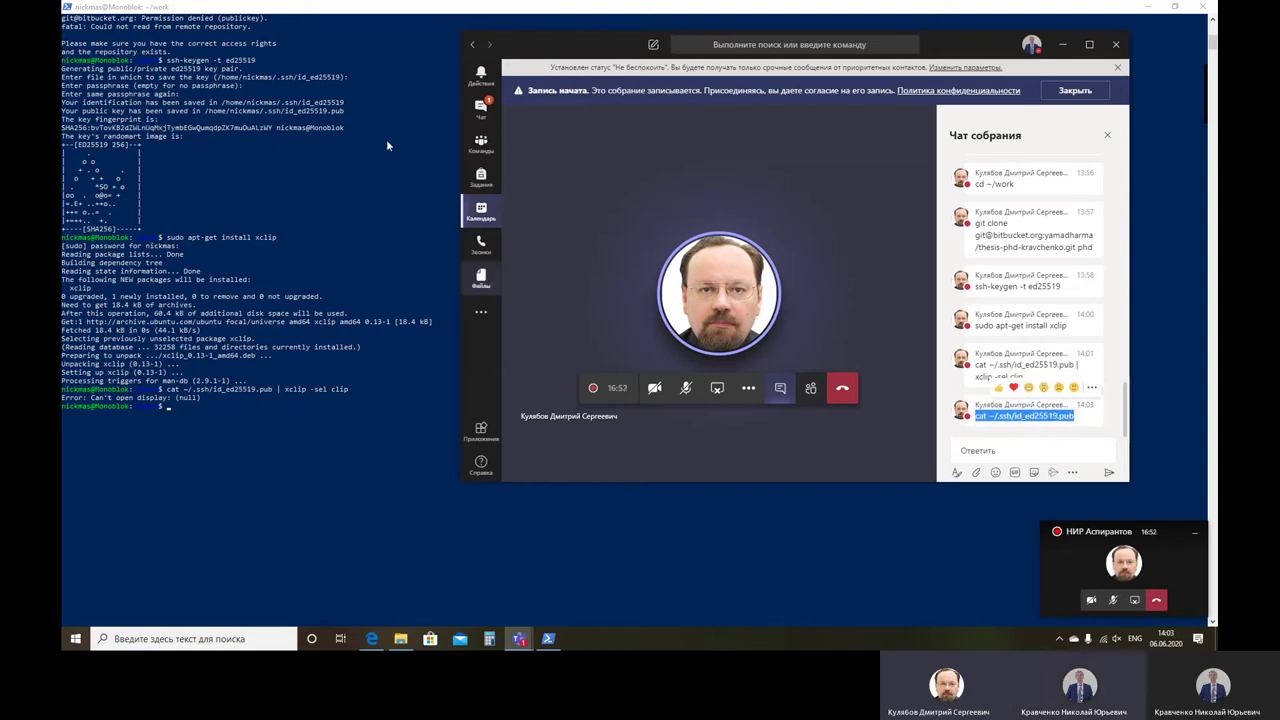
{"action": "left_click", "coordinate": [65, 5]}
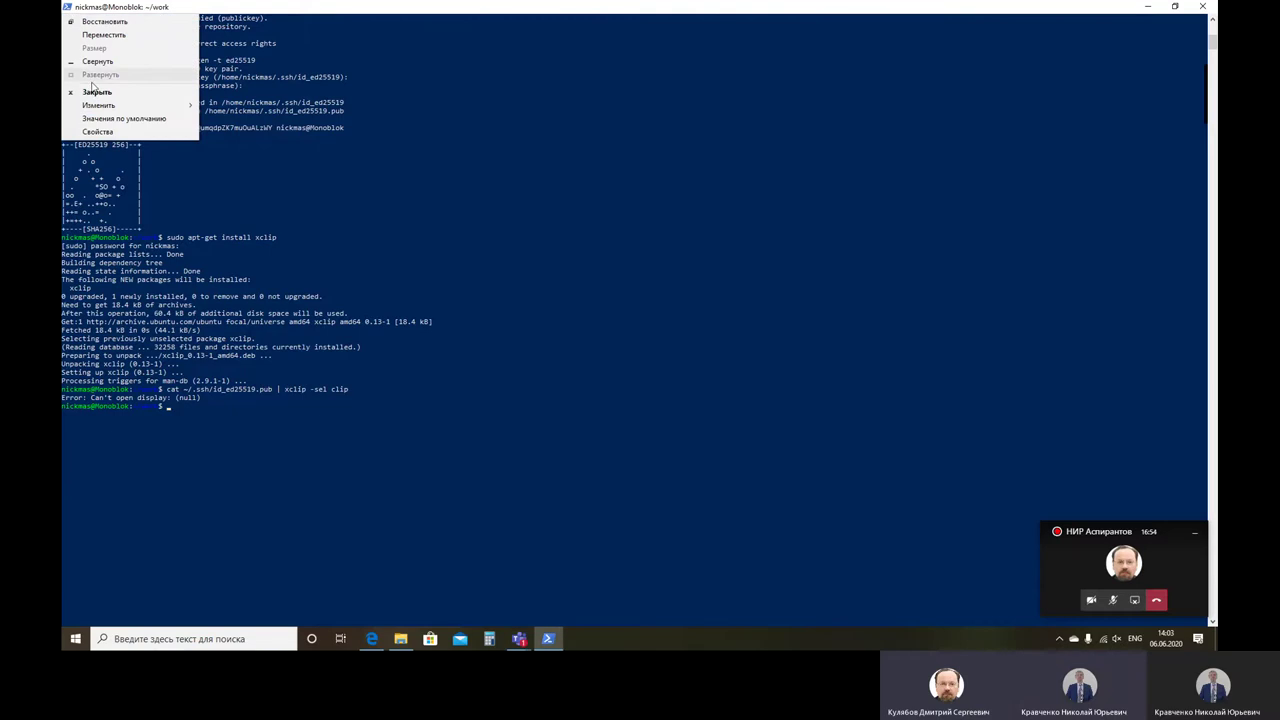
{"action": "left_click", "coordinate": [231, 131]}
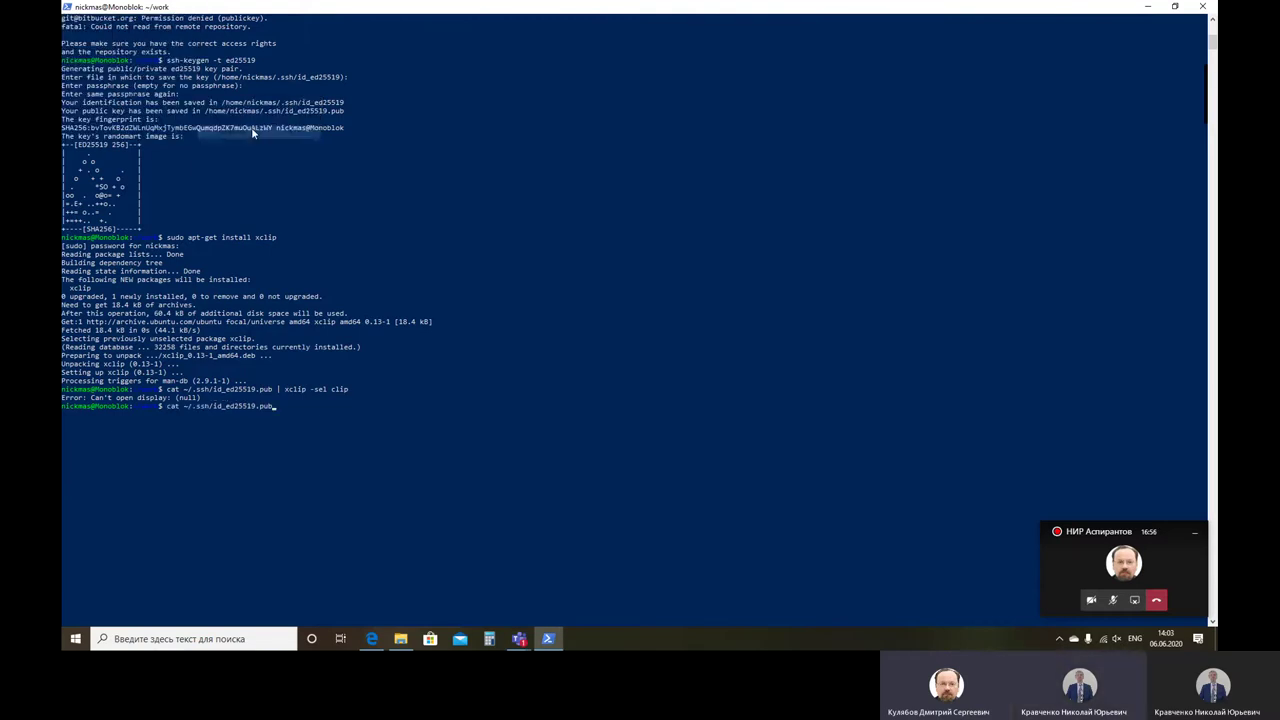
{"action": "key", "text": "Return"}
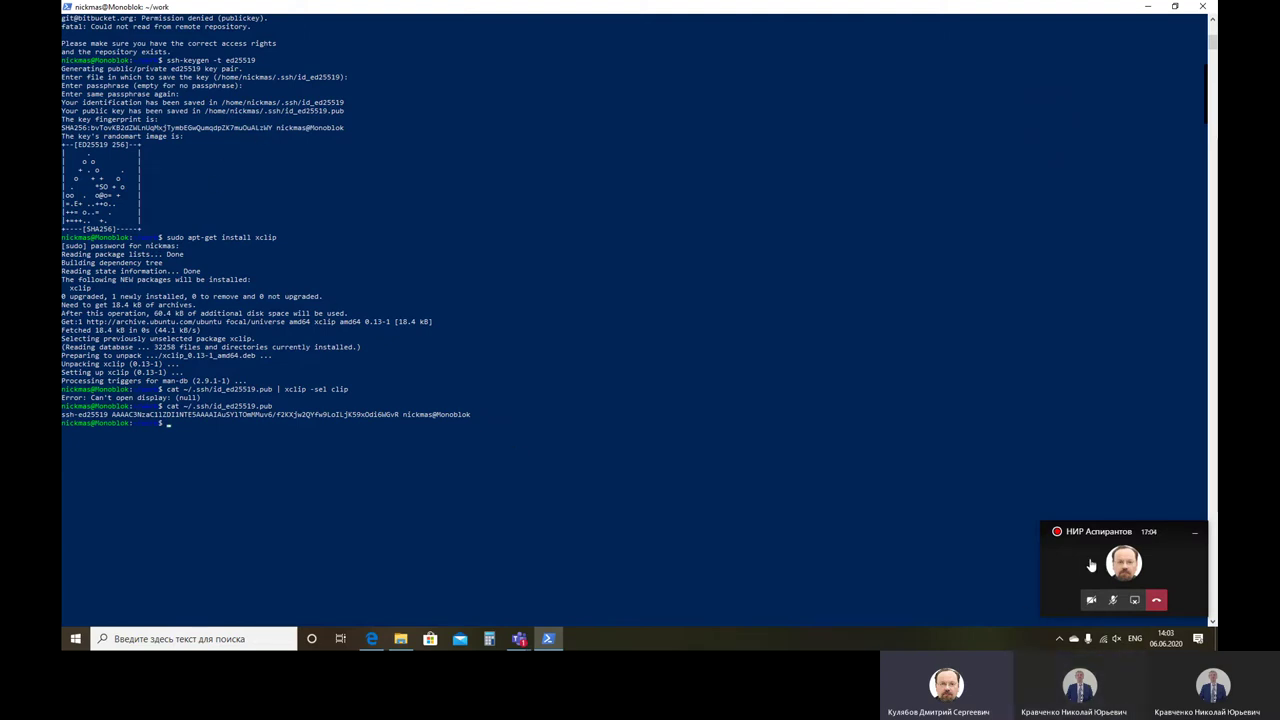
Step: Copy the printed ed25519 public key line and switch to Bitbucket's settings
{"action": "left_click_drag", "start_coordinate": [472, 413], "coordinate": [63, 418]}
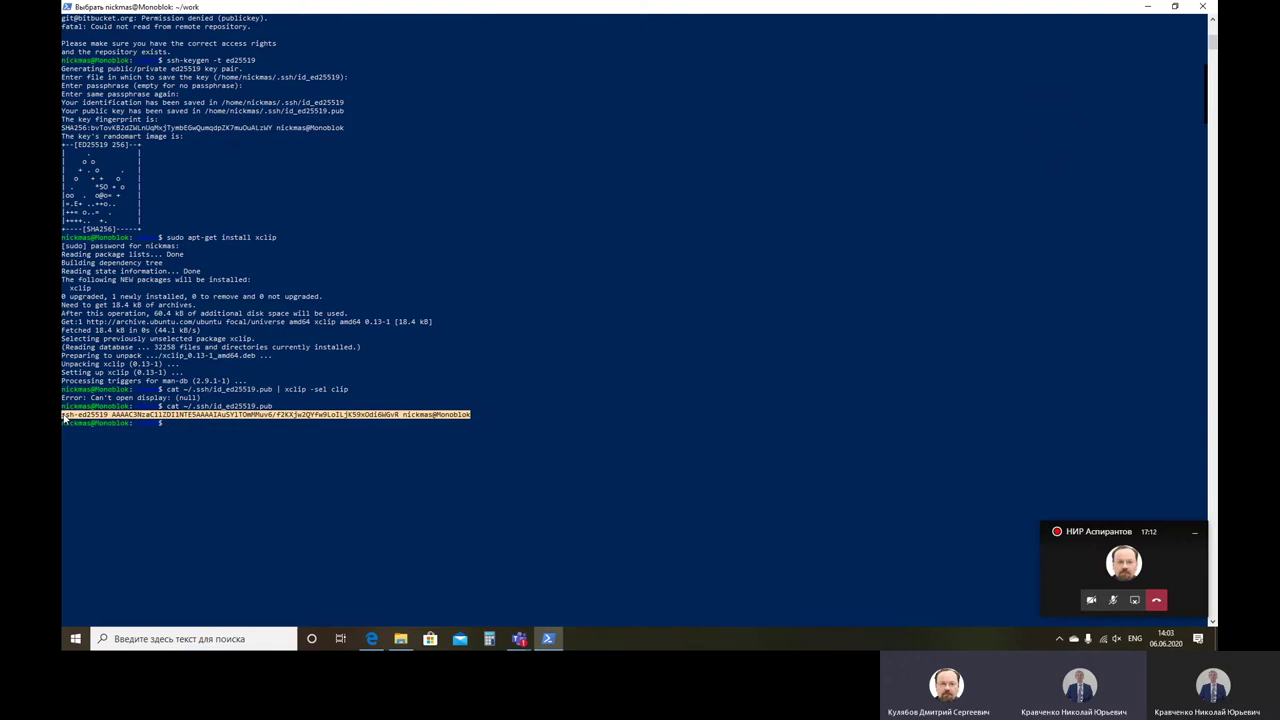
{"action": "right_click", "coordinate": [301, 531]}
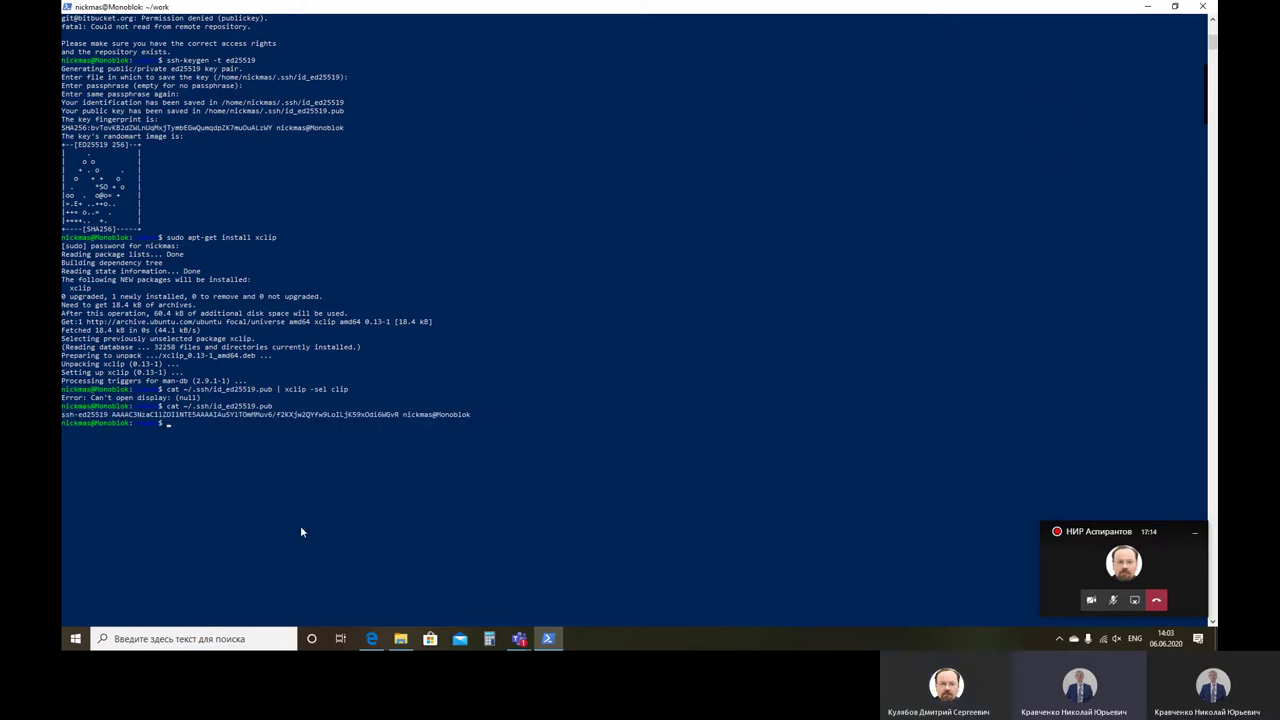
{"action": "left_click", "coordinate": [373, 641]}
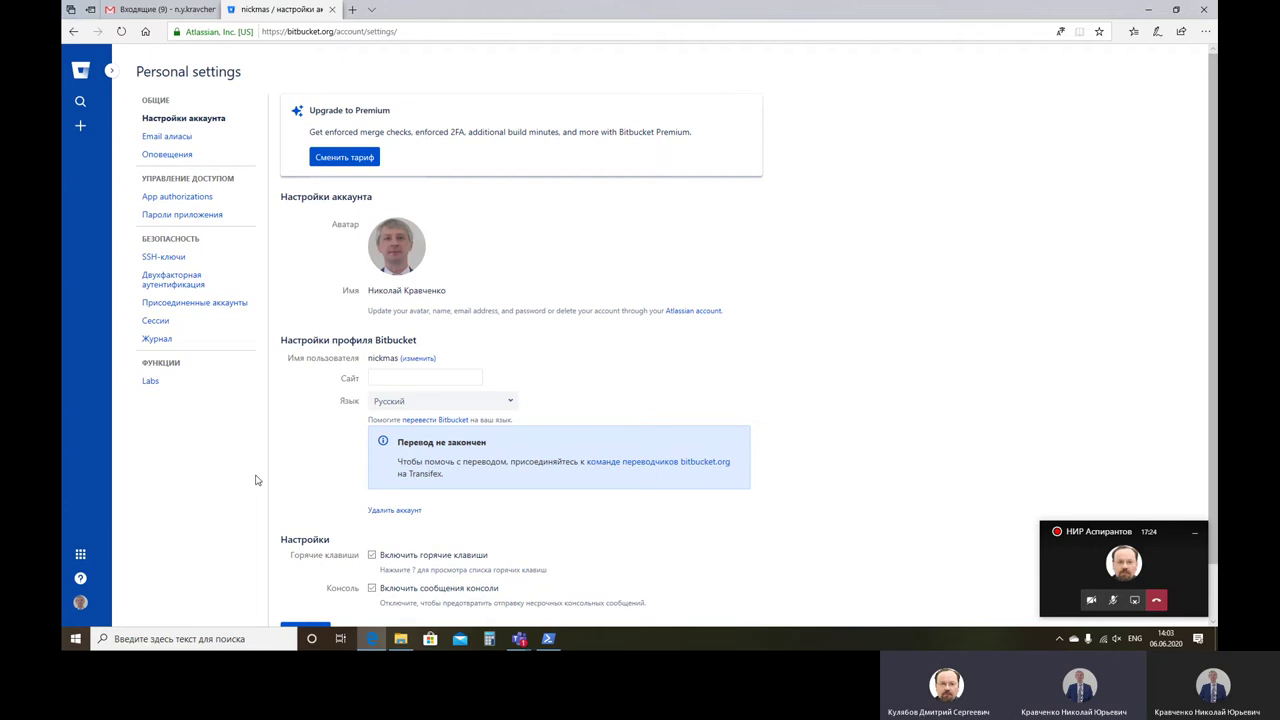
Step: Add the copied ed25519 public key to Bitbucket as an SSH key labelled 'ubuntu'
{"action": "left_click", "coordinate": [166, 259]}
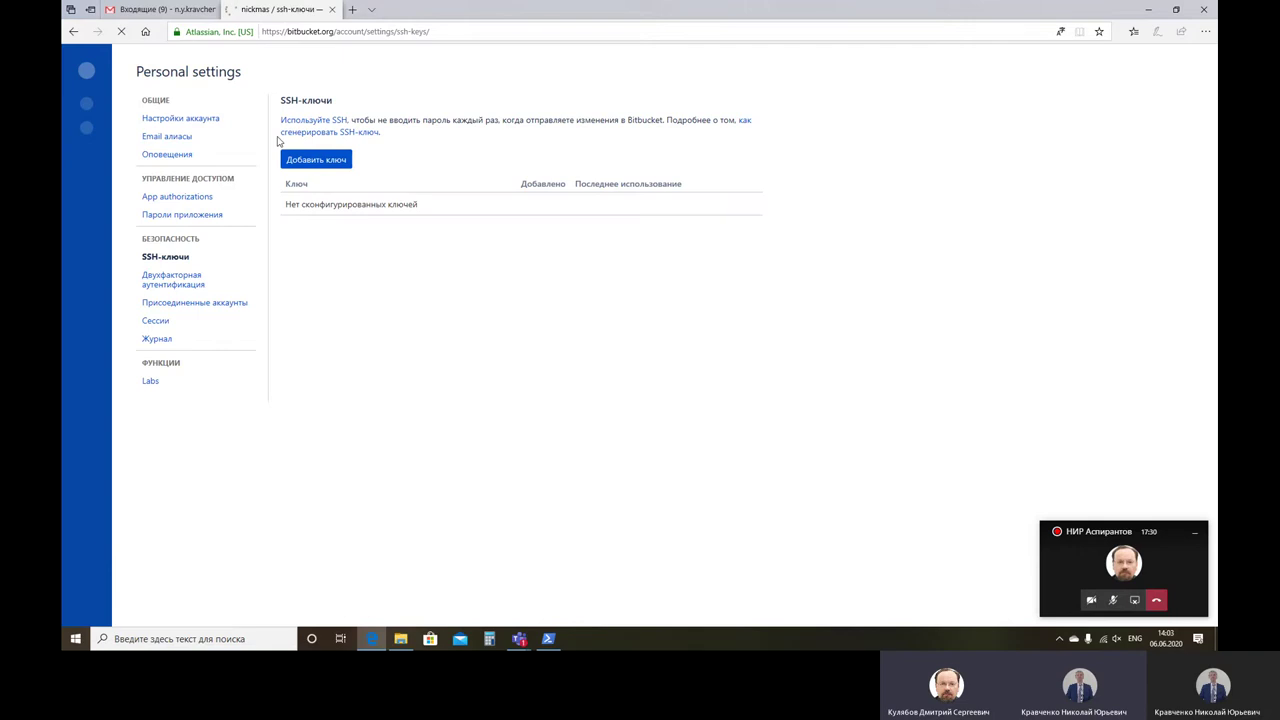
{"action": "left_click", "coordinate": [311, 161]}
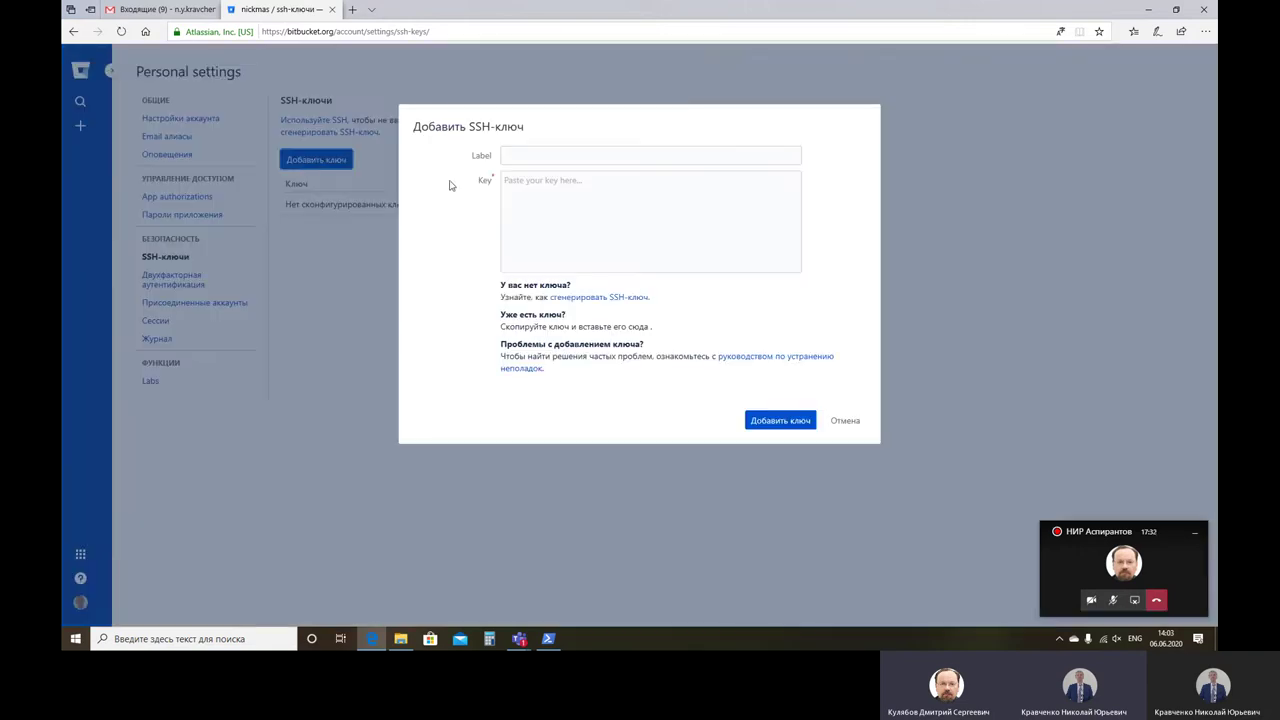
{"action": "left_click", "coordinate": [542, 157]}
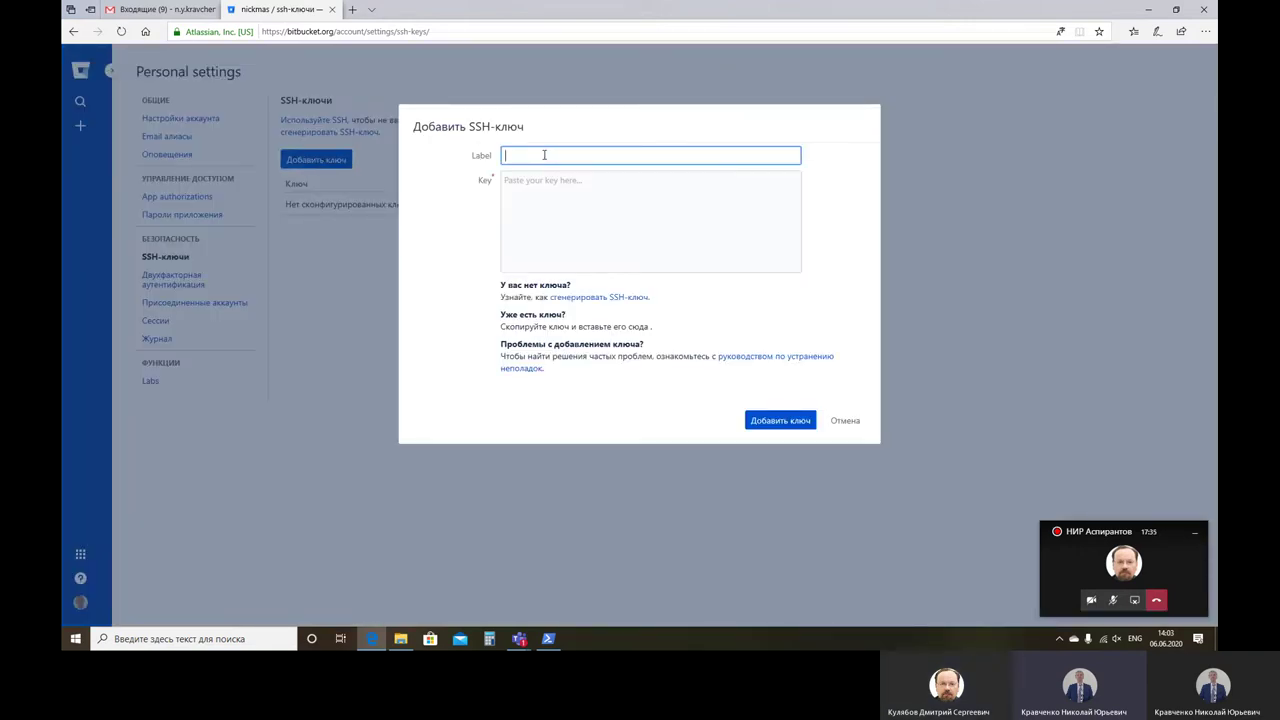
{"action": "left_click", "coordinate": [524, 180]}
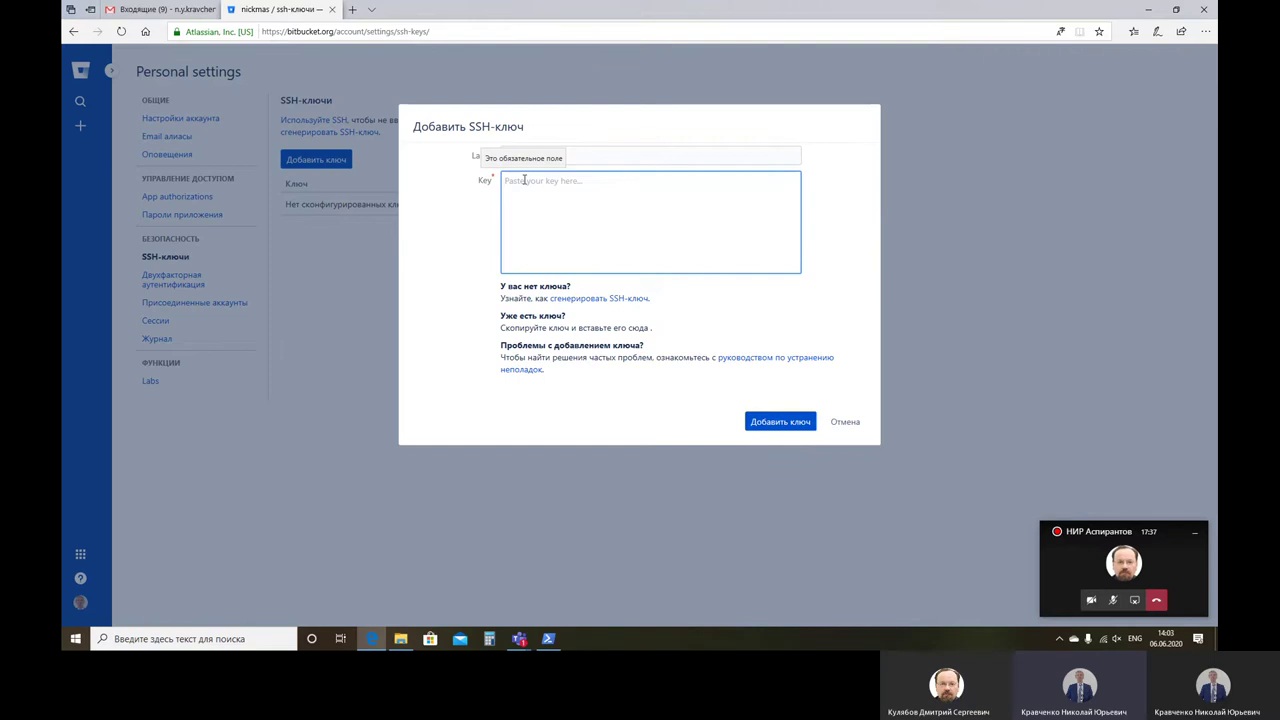
{"action": "key", "text": "ctrl+v"}
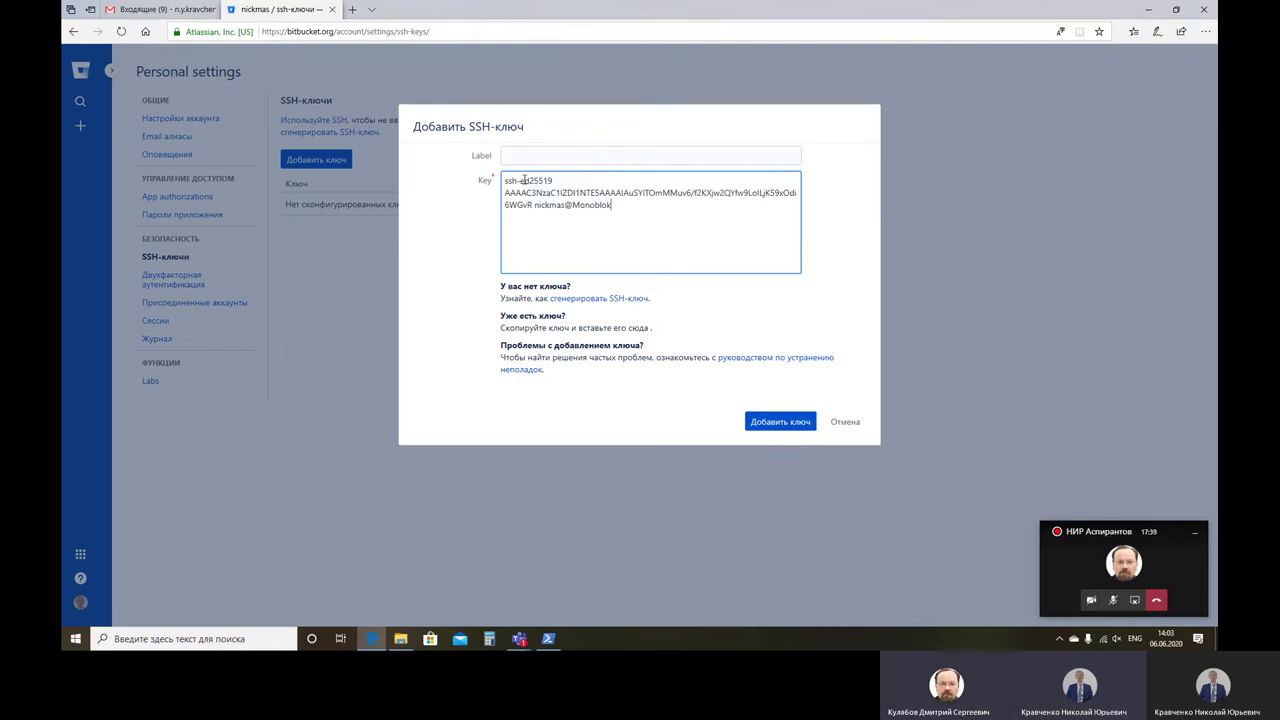
{"action": "left_click", "coordinate": [544, 156]}
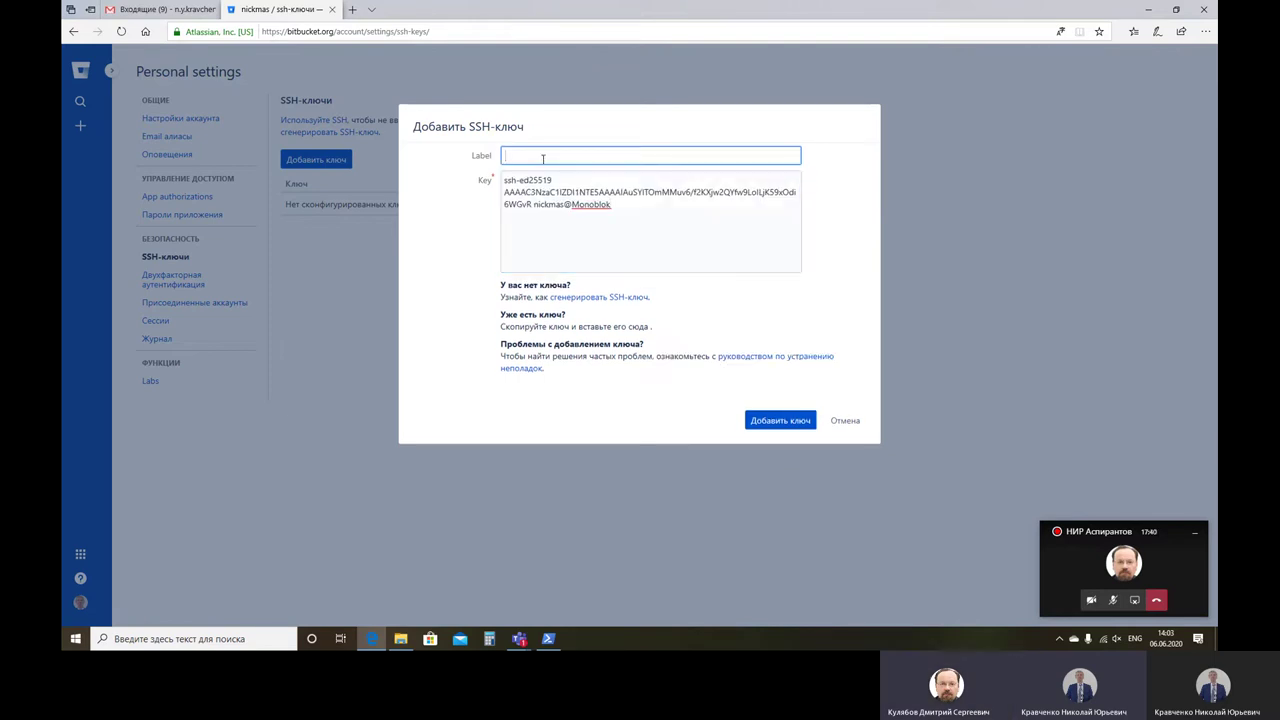
{"action": "type", "text": "ubuntu"}
{"action": "left_click", "coordinate": [779, 421]}
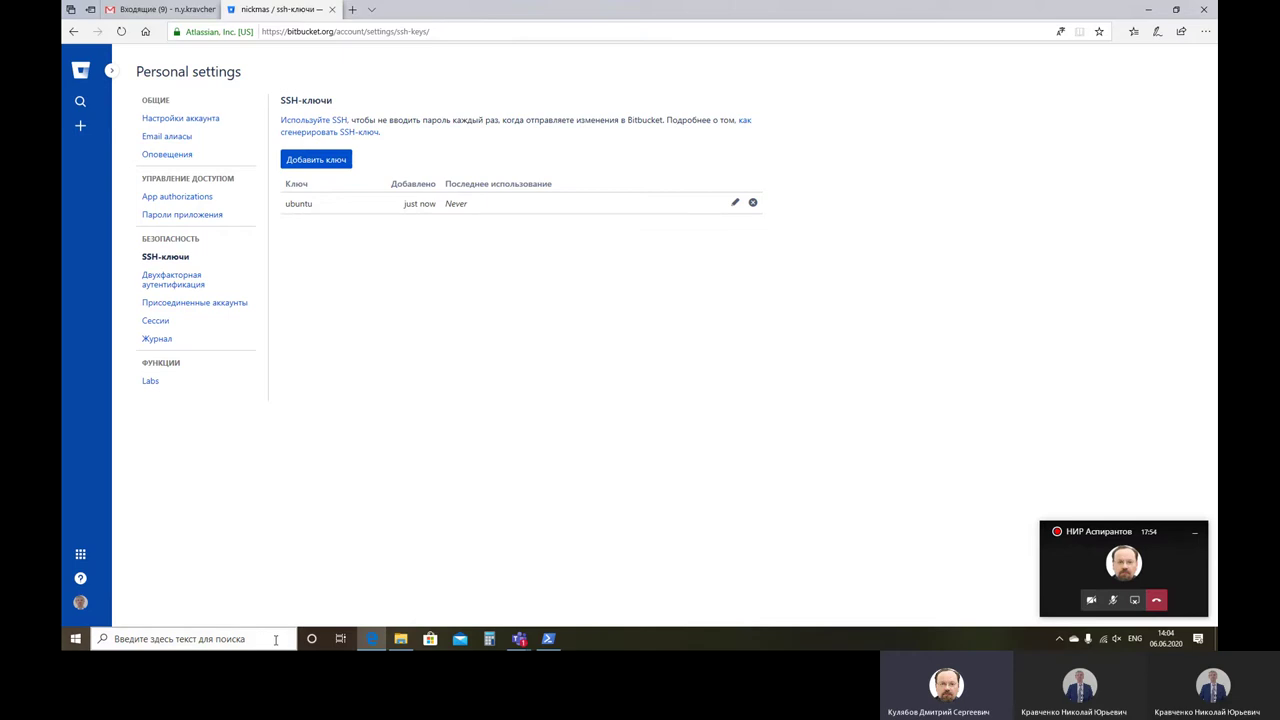
{"action": "left_click", "coordinate": [552, 639]}
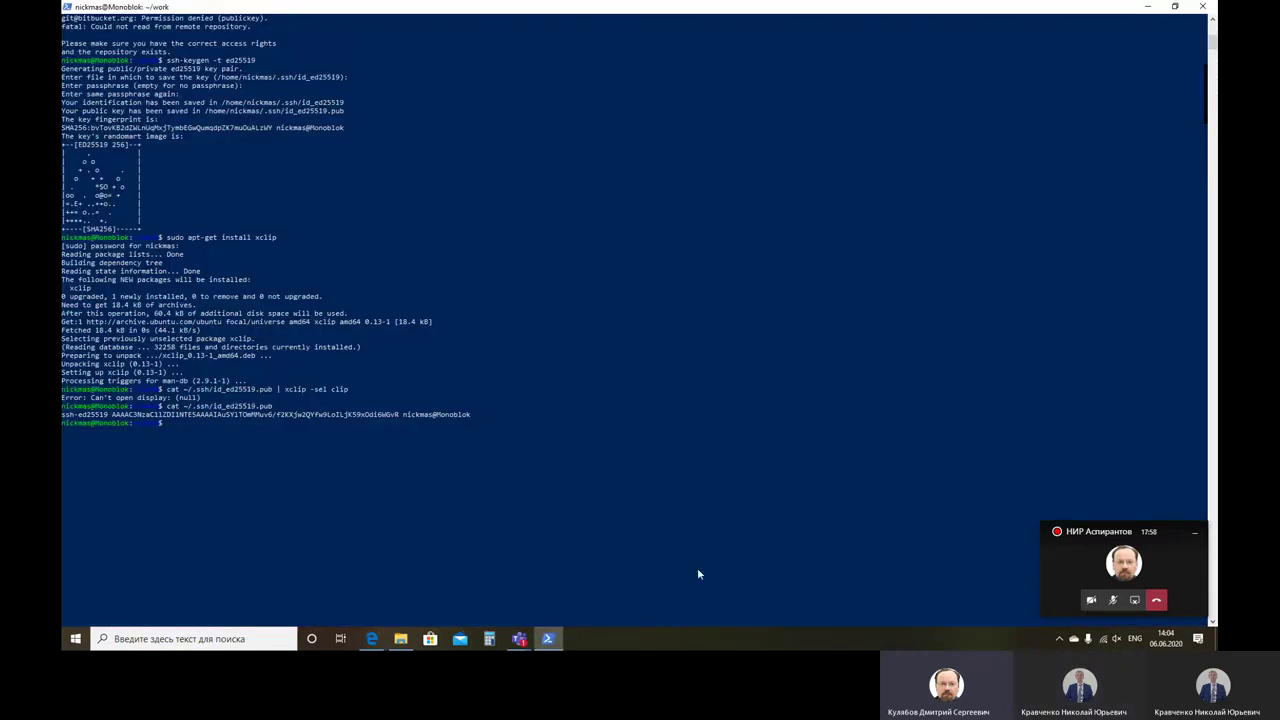
Step: Paste the git clone command from the Teams chat at the terminal prompt
{"action": "left_click", "coordinate": [1088, 566]}
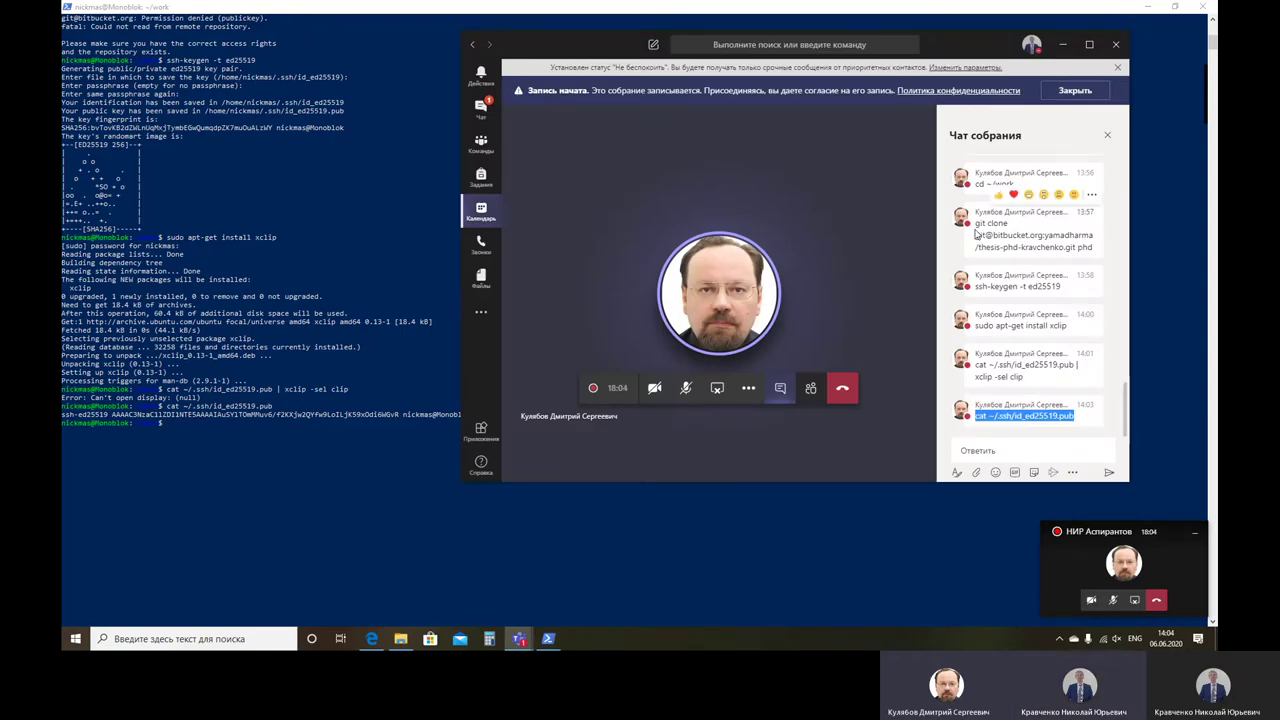
{"action": "mouse_move", "coordinate": [976, 222]}
{"action": "left_mouse_down"}
{"action": "mouse_move", "coordinate": [1102, 253]}
{"action": "mouse_move", "coordinate": [1088, 265]}
{"action": "left_mouse_up"}
{"action": "key", "text": "super+c"}
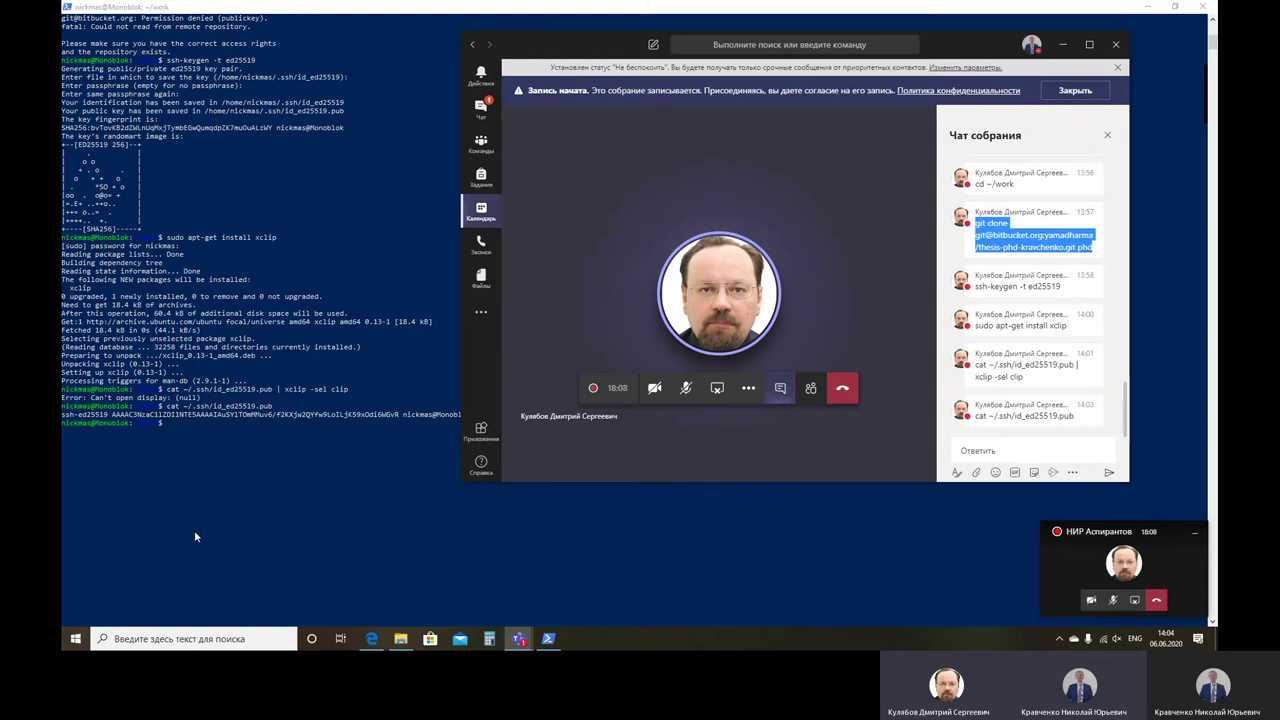
{"action": "left_click", "coordinate": [194, 530]}
{"action": "left_click", "coordinate": [70, 8]}
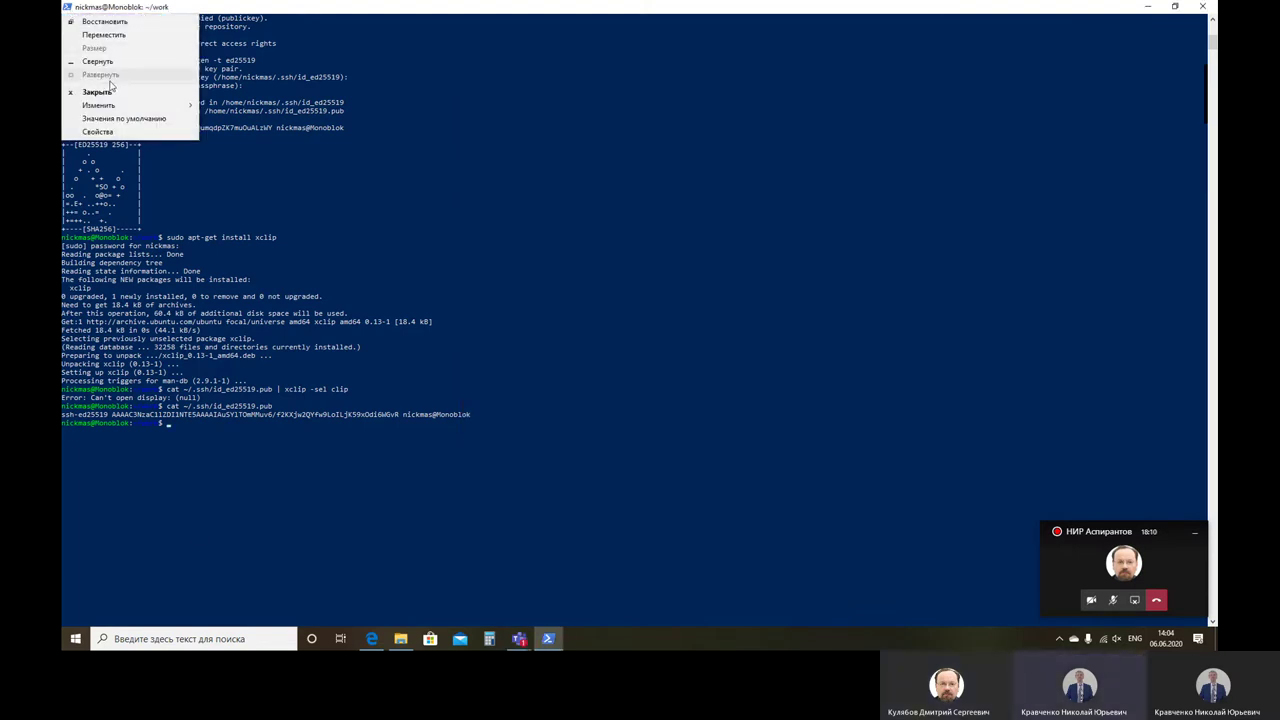
{"action": "mouse_move", "coordinate": [100, 105]}
{"action": "left_click", "coordinate": [265, 137]}
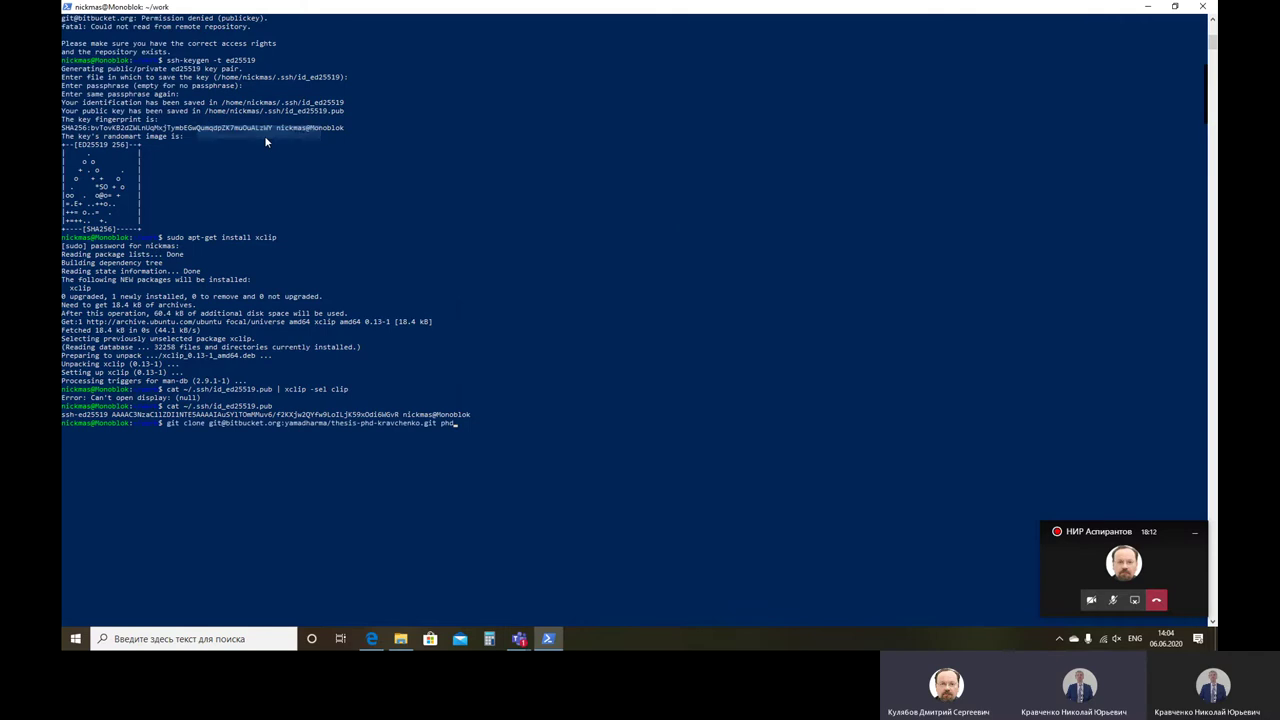
Step: Run the clone of the thesis repository into ~/work/phd and launch Midnight Commander
{"action": "key", "text": "Return"}
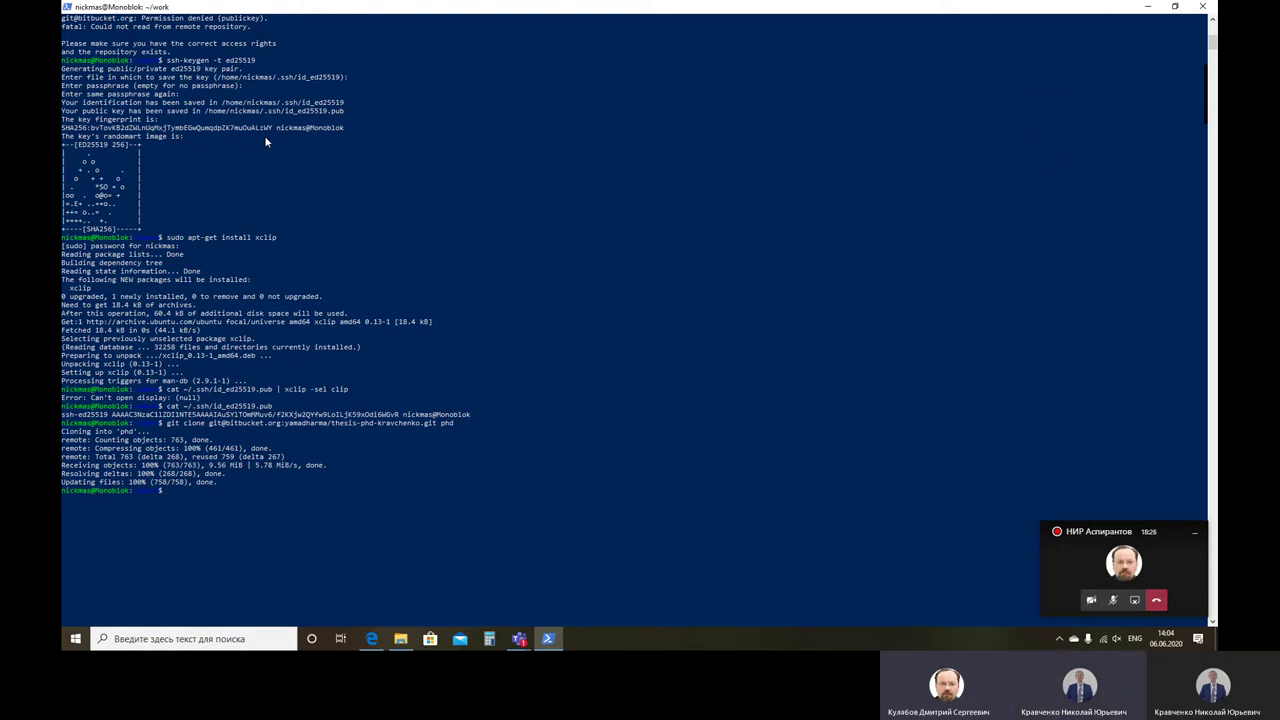
{"action": "type", "text": "c"}
{"action": "key", "text": "Return"}
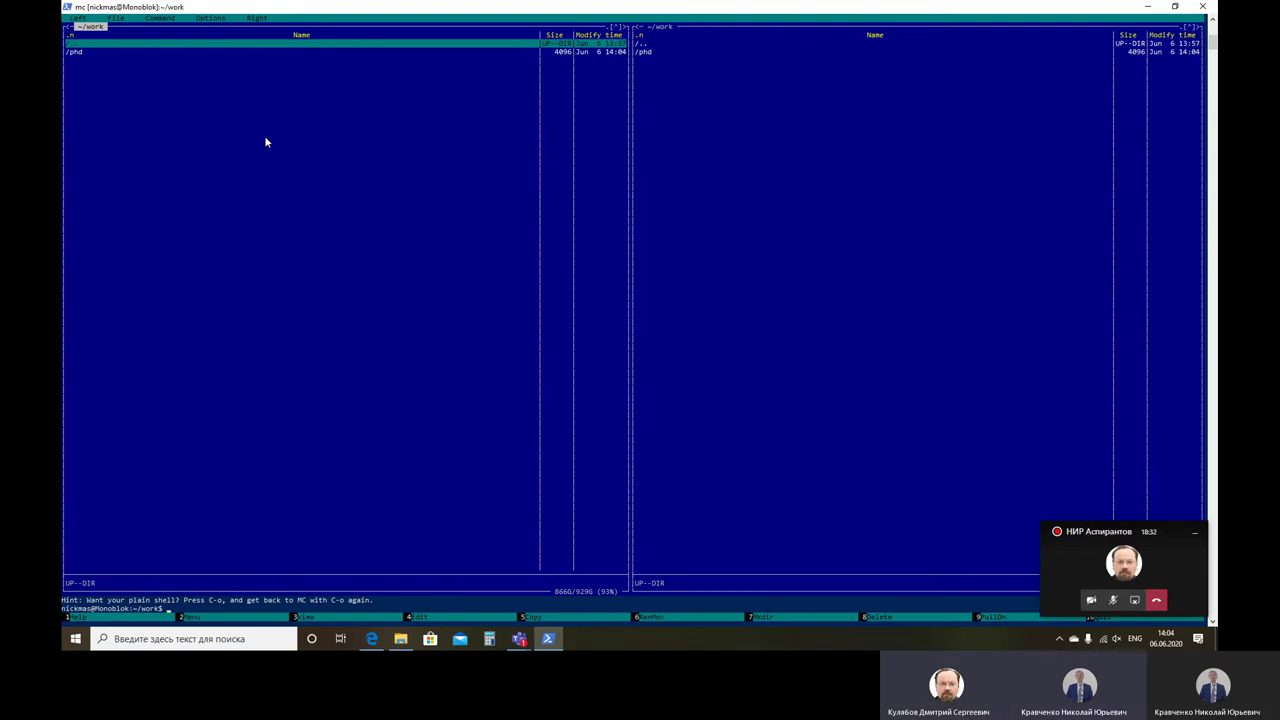
Step: Open phd/Диссертация in Midnight Commander's left panel and move to default.tex
{"action": "key", "text": "Down"}
{"action": "key", "text": "Return"}
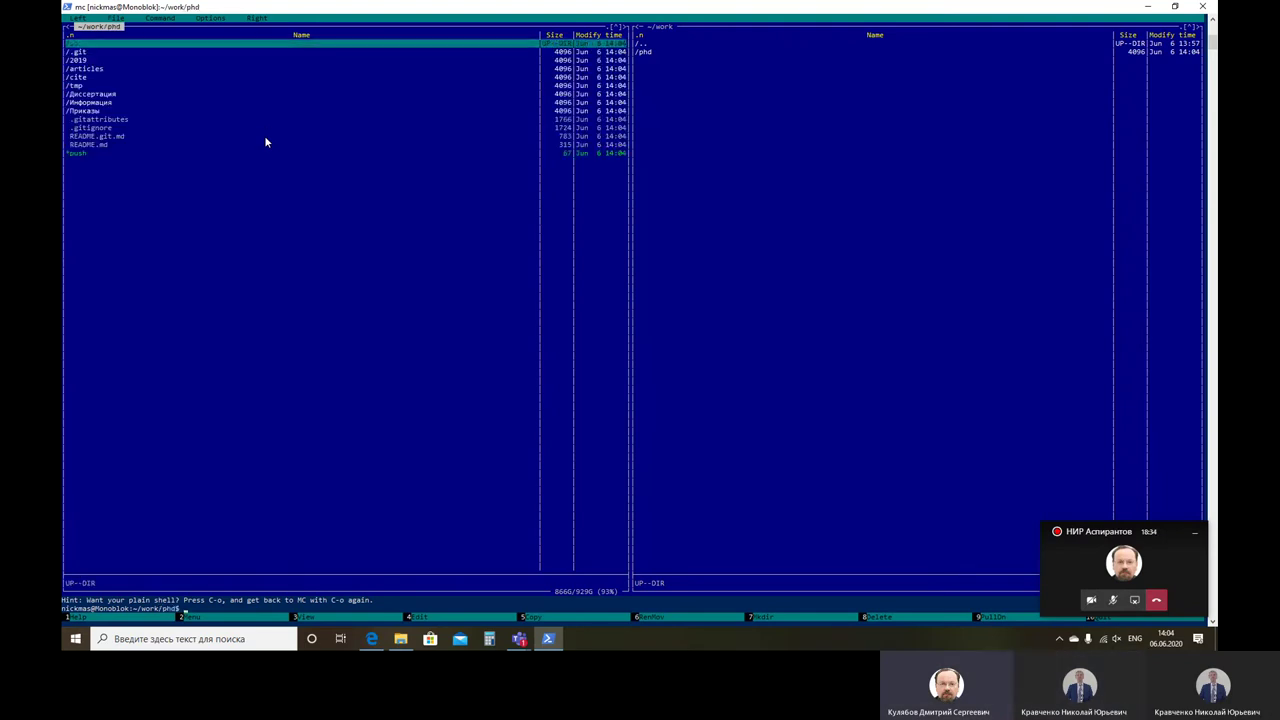
{"action": "key", "text": "Down"}
{"action": "key", "text": "Down"}
{"action": "key", "text": "Down"}
{"action": "key", "text": "Down"}
{"action": "key", "text": "Down"}
{"action": "key", "text": "Down"}
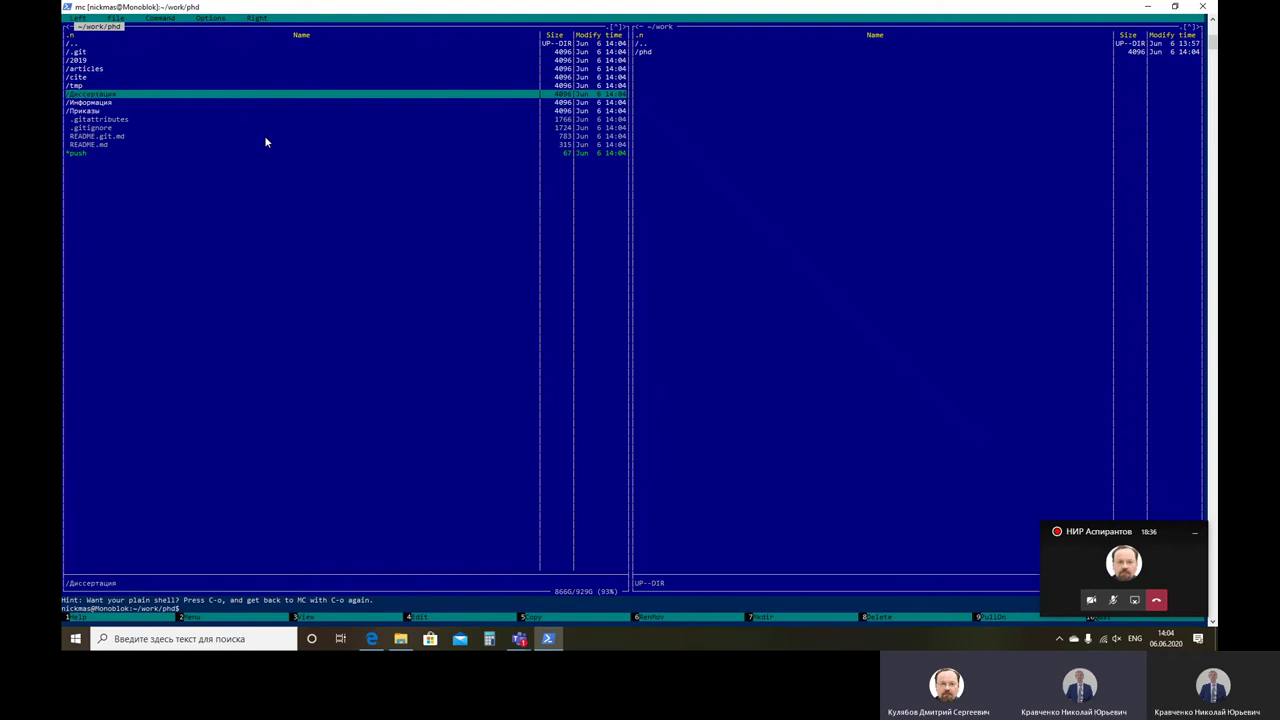
{"action": "key", "text": "Return"}
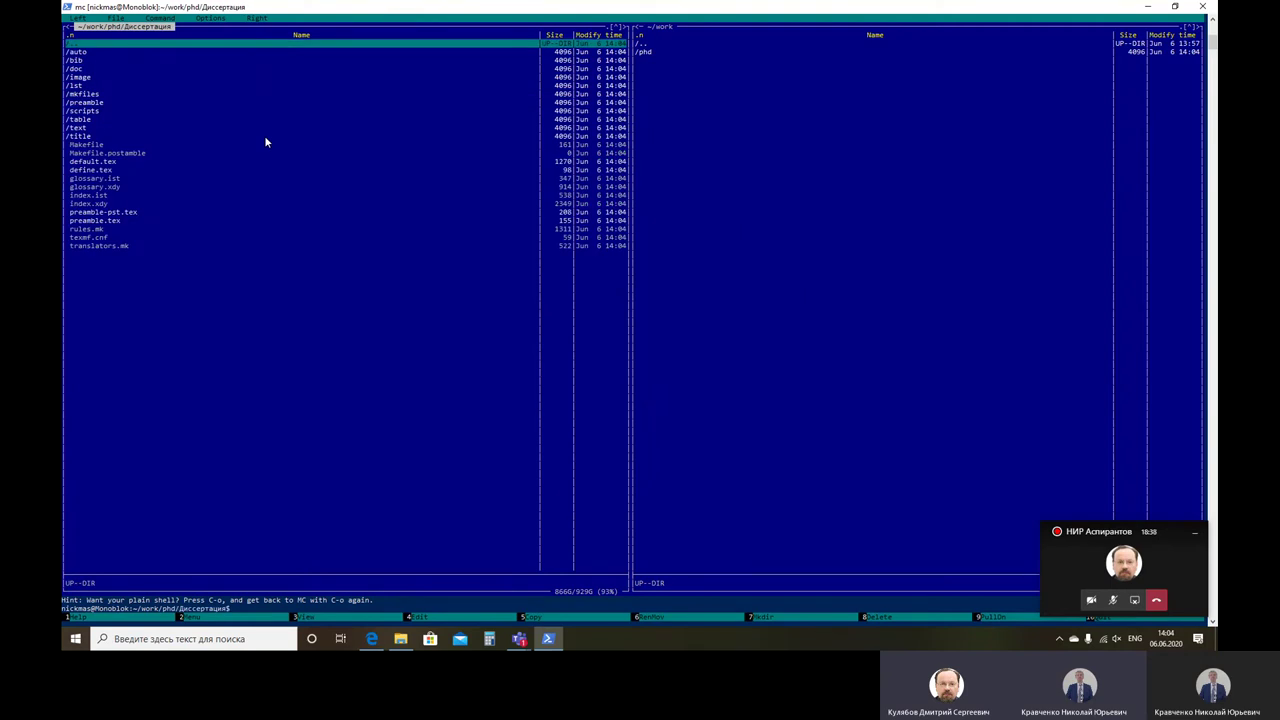
{"action": "key", "text": "Down"}
{"action": "key", "text": "Down"}
{"action": "key", "text": "Down"}
{"action": "key", "text": "Down"}
{"action": "key", "text": "Down"}
{"action": "key", "text": "Down"}
{"action": "key", "text": "Down"}
{"action": "key", "text": "Down"}
{"action": "key", "text": "Down"}
{"action": "key", "text": "Down"}
{"action": "key", "text": "Down"}
{"action": "key", "text": "Down"}
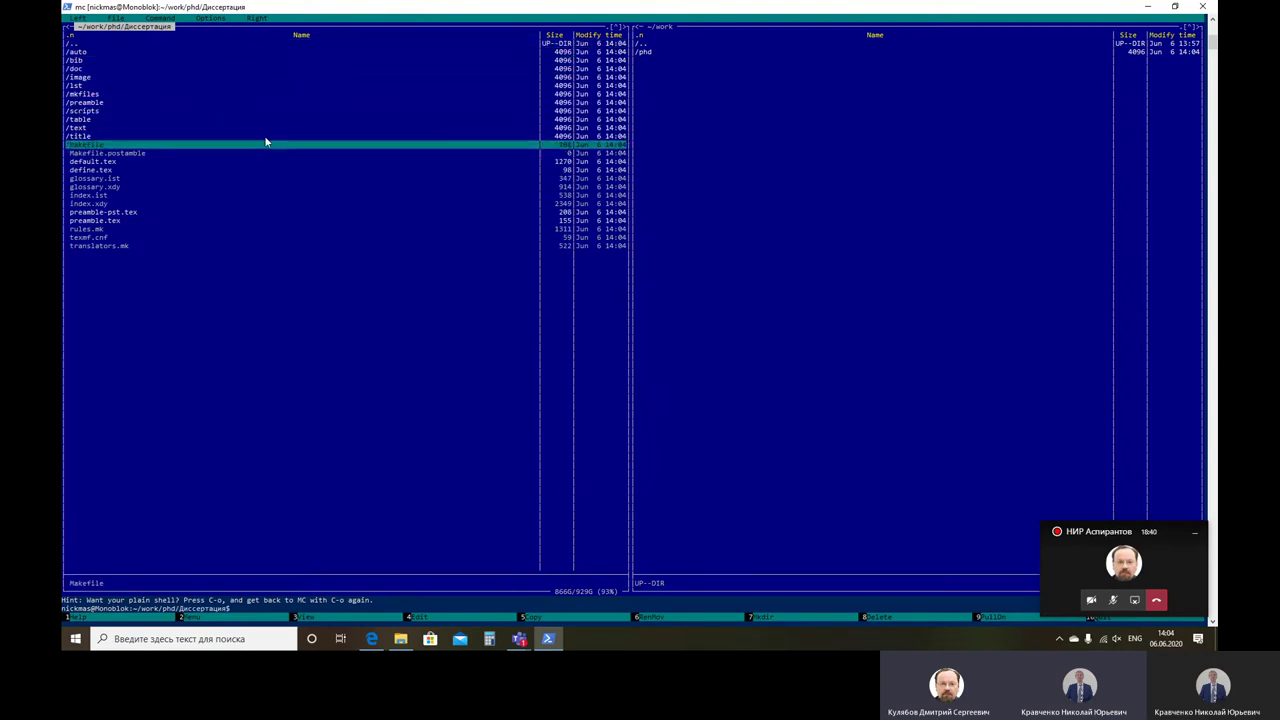
{"action": "key", "text": "Down"}
{"action": "key", "text": "Down"}
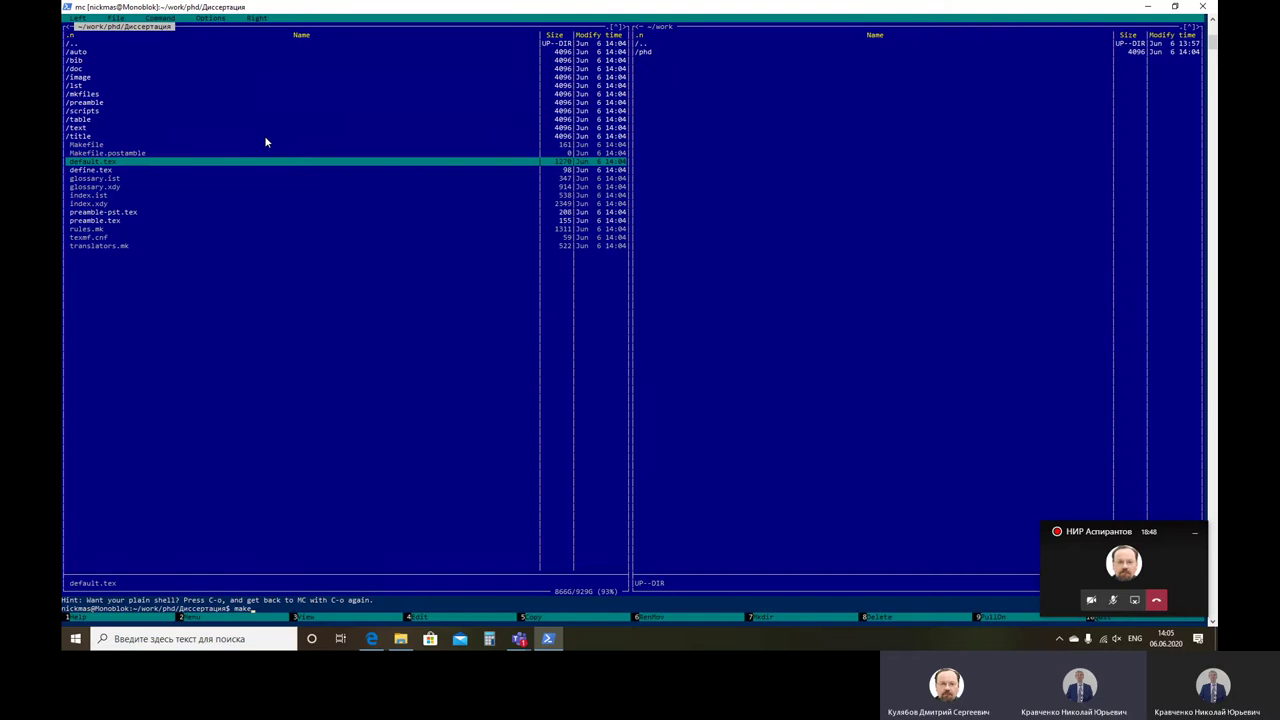
{"action": "key", "text": "Return"}
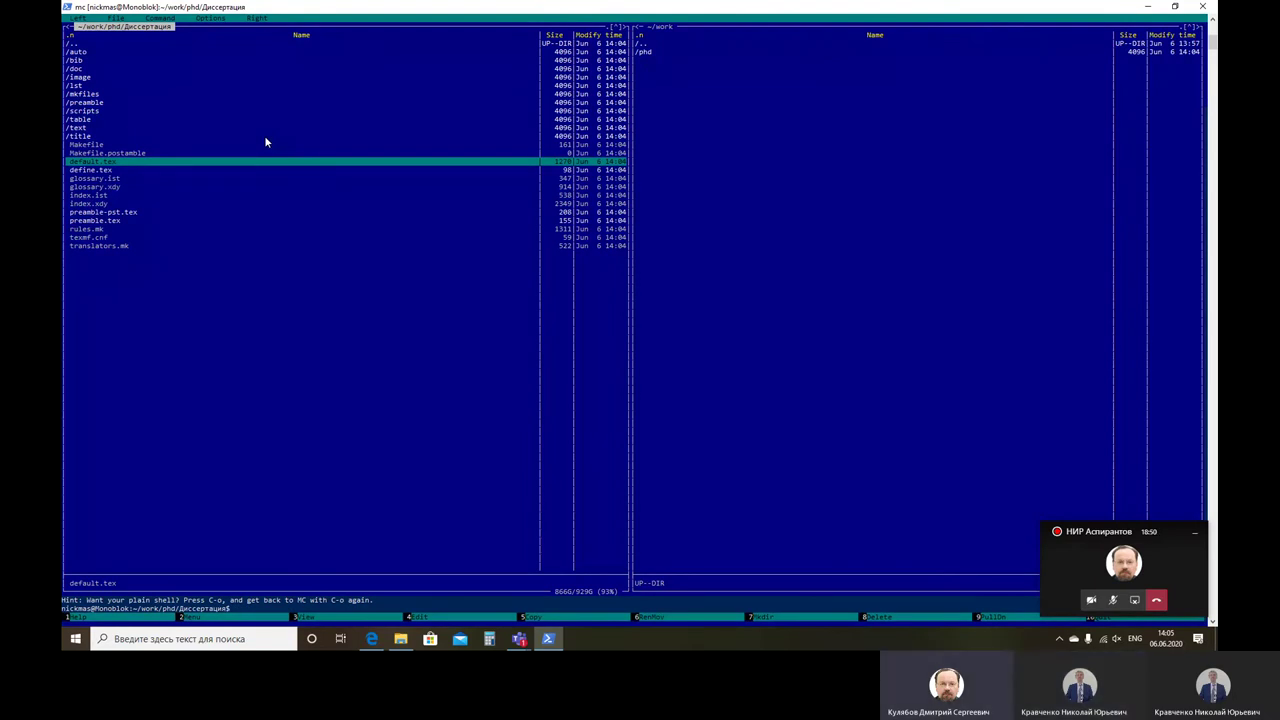